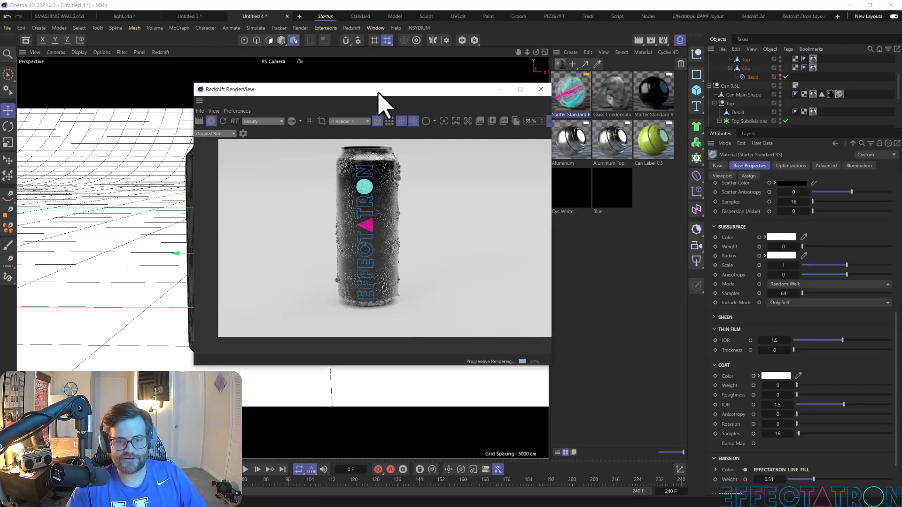
Step: Examine the finished can's label and condensation droplets up close in the viewport and live Redshift render
left_click_drag(377, 93, 581, 95)
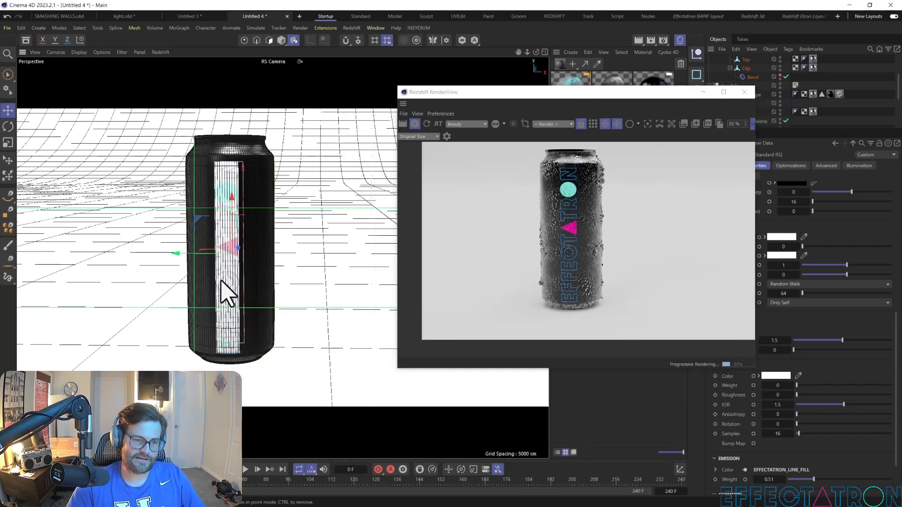
scroll(235, 282, "up", 5)
left_click_drag(217, 202, 234, 193, "alt")
middle_click_drag(234, 193, 249, 261, "alt")
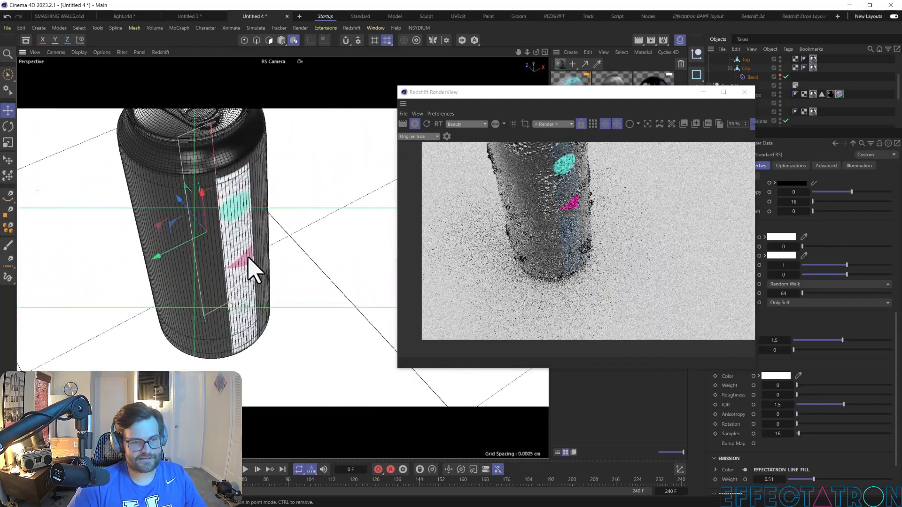
right_click_drag(250, 262, 252, 177, "alt")
left_click_drag(252, 177, 263, 207, "alt")
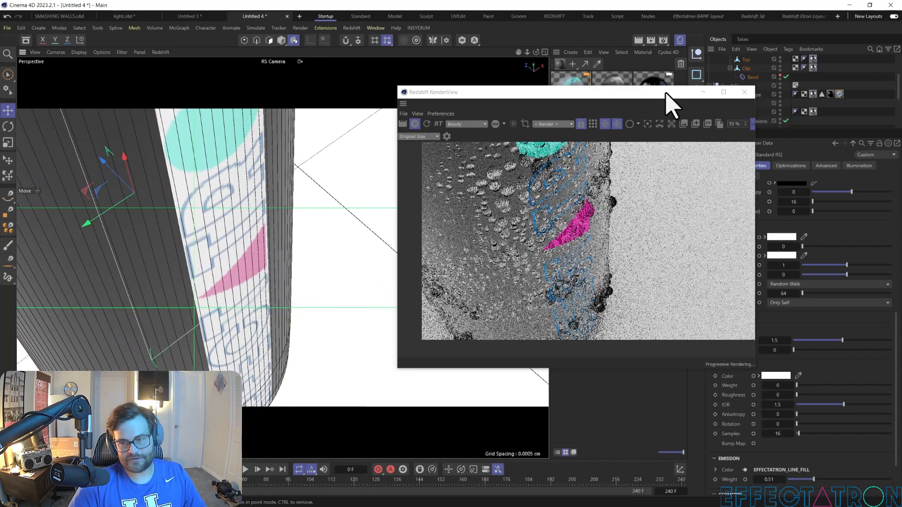
left_click_drag(579, 91, 449, 64)
Step: Set the RS Camera's aperture to 6 and pick the focus point on the can's surface in the render view
scroll(752, 107, "down", 3)
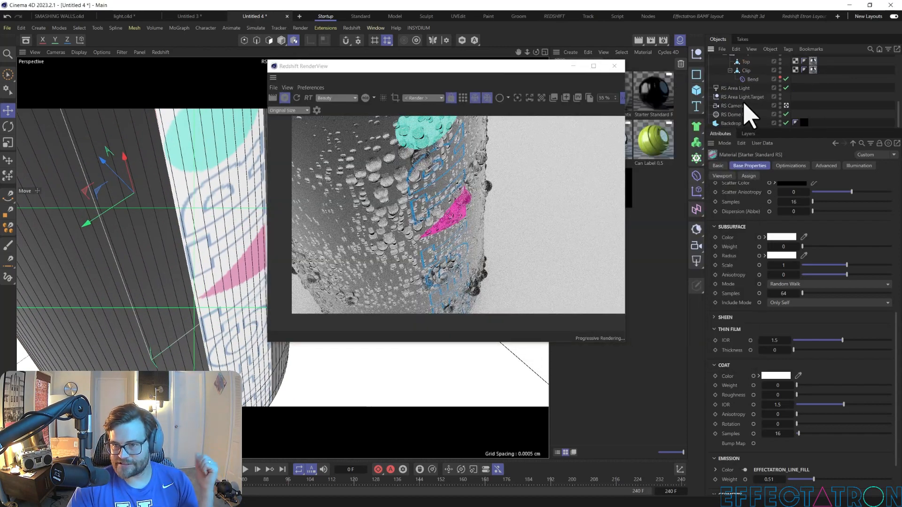
left_click(742, 106)
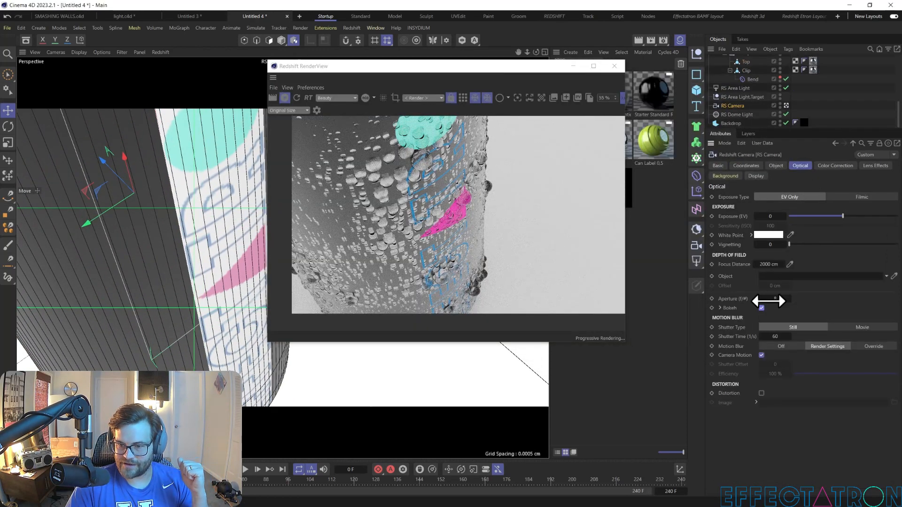
left_click_drag(775, 299, 766, 299)
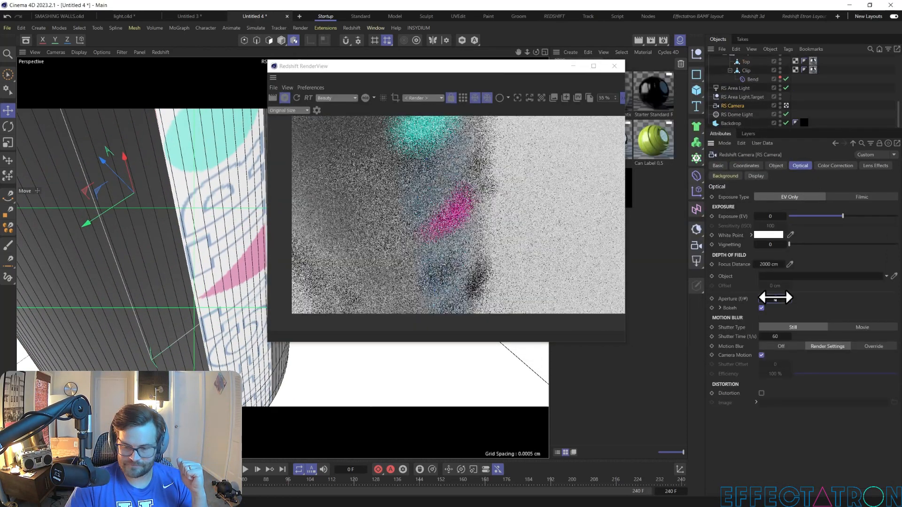
left_click(517, 98)
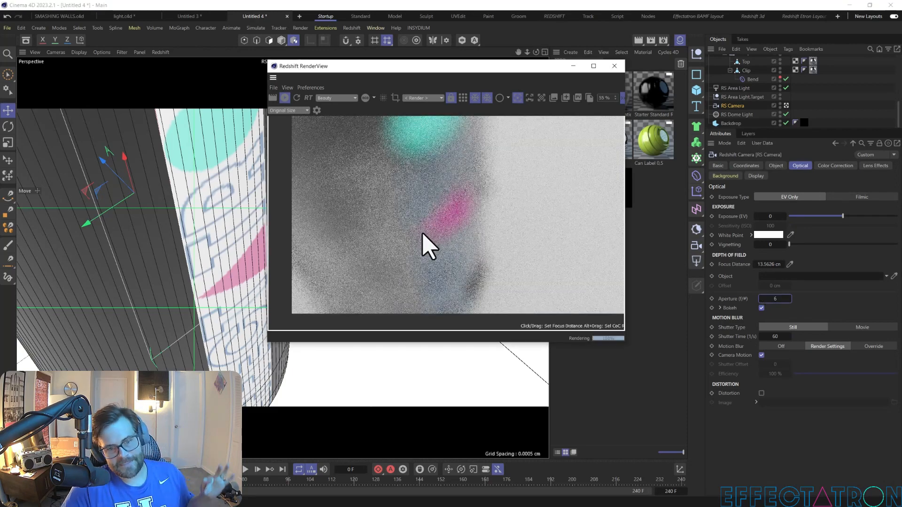
left_click(424, 237)
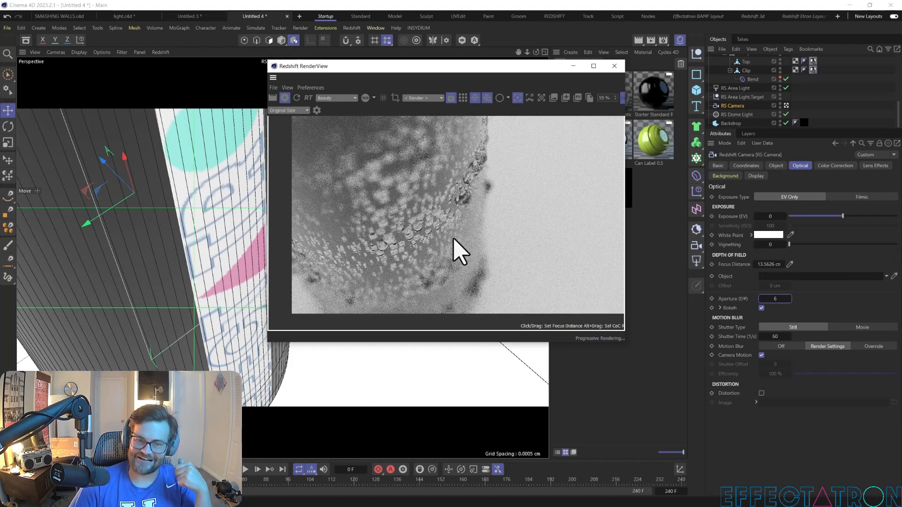
Step: Set the RS Camera's aperture to 12 and close the Redshift RenderView
left_click(775, 299)
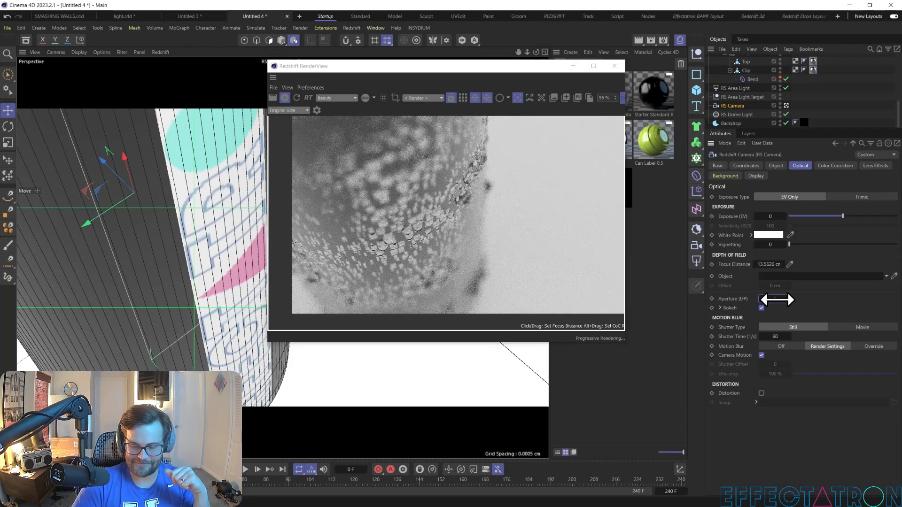
left_click_drag(777, 299, 777, 300)
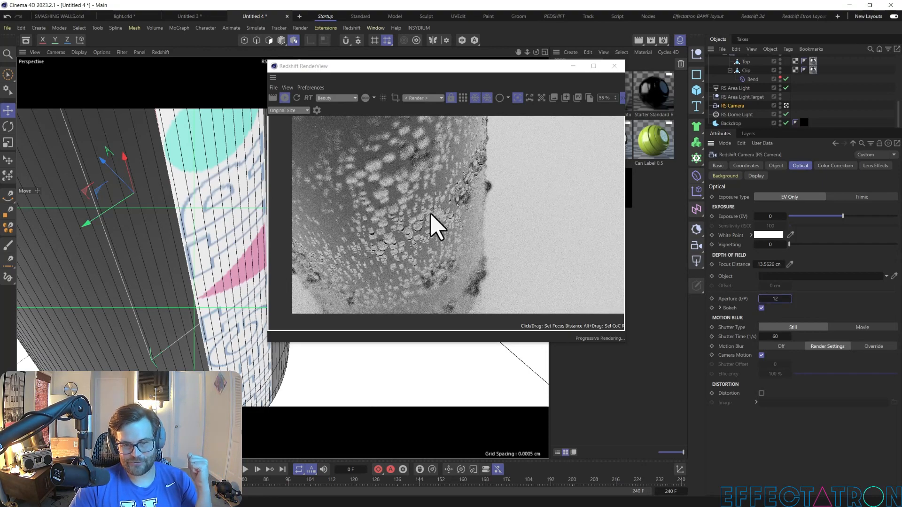
left_click(614, 66)
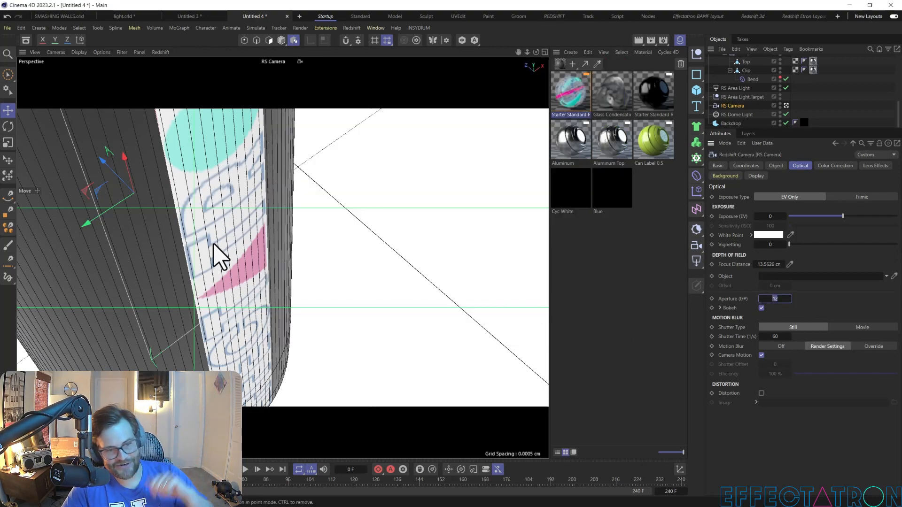
left_click_drag(221, 257, 225, 171, "alt")
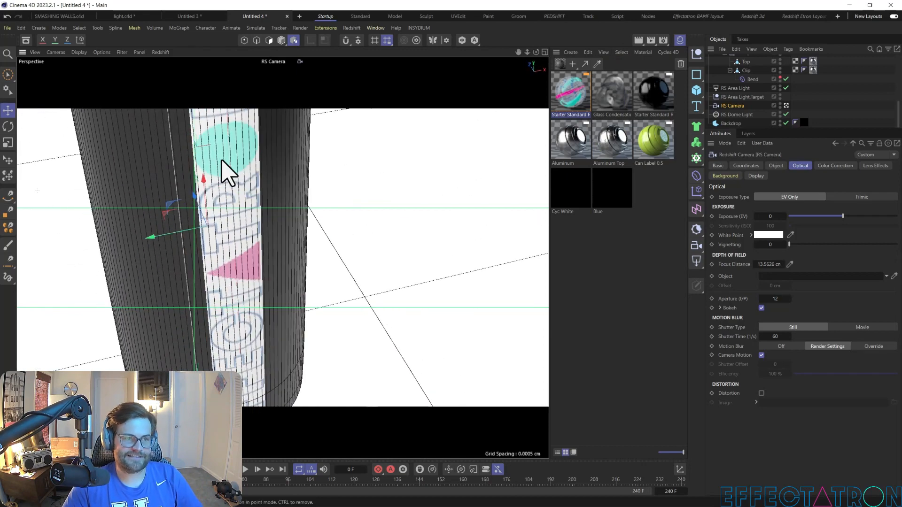
Step: Start a new project and bring in the Glass Condensation 002 50cm Disp 0.12cm material from the asset library
left_click(299, 16)
left_click(26, 40)
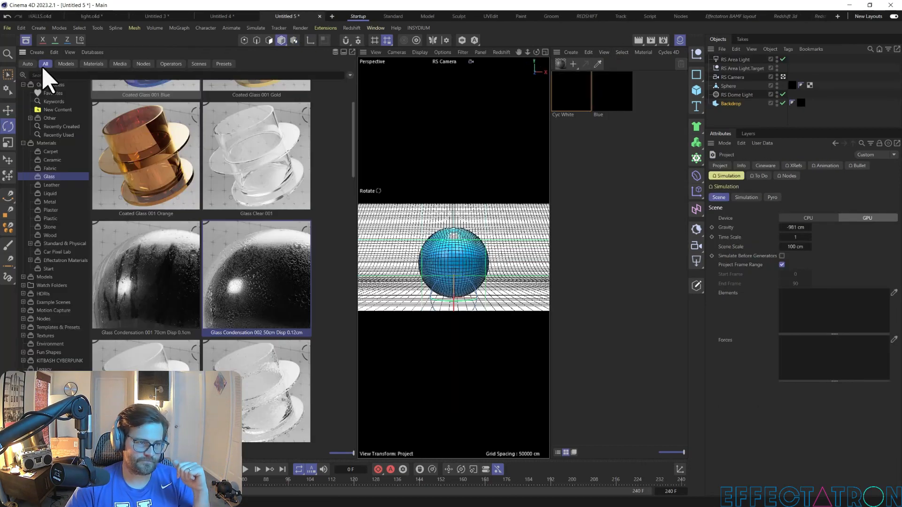
Step: Search the asset library for "can" and add the 0.5L soda can model to the scene
left_click(84, 75)
type("can")
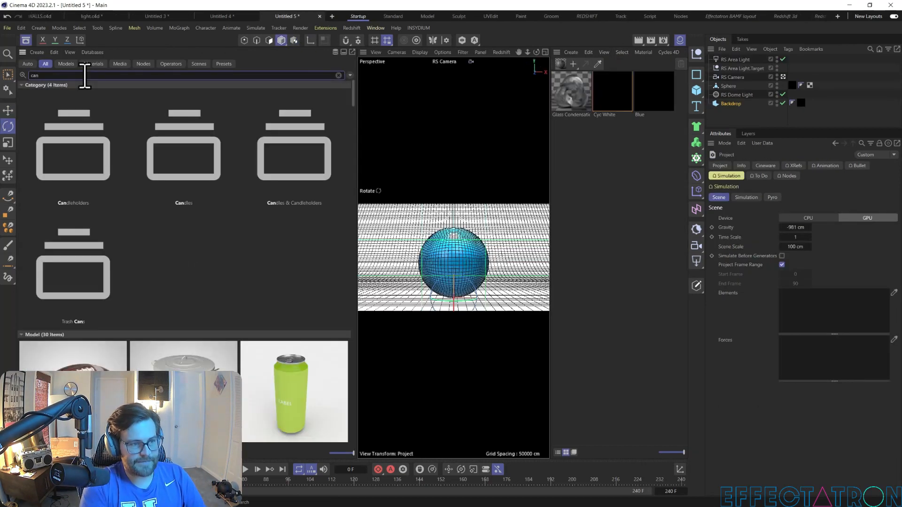
scroll(261, 261, "down", 3)
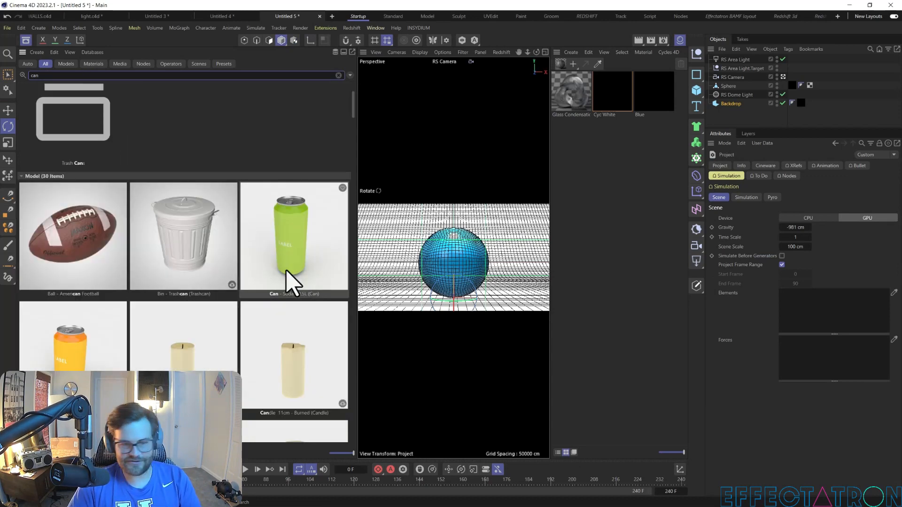
left_click_drag(296, 252, 460, 273)
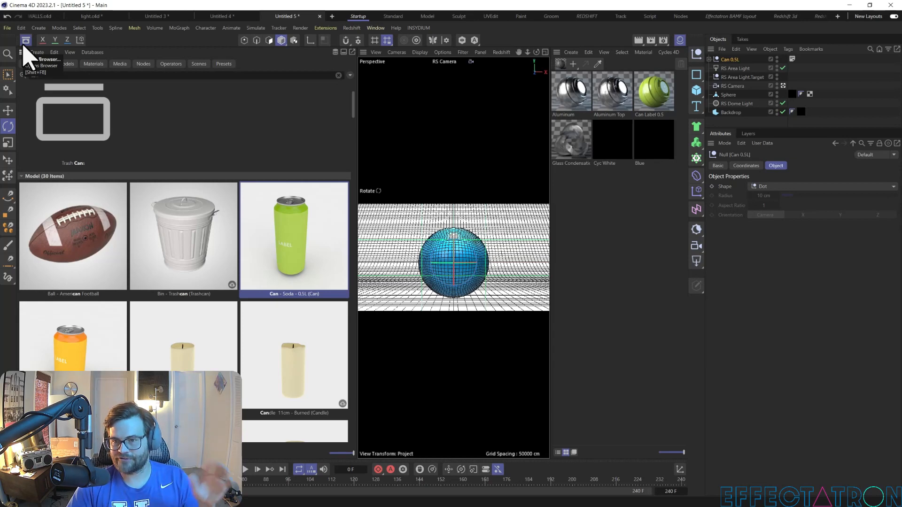
left_click(26, 40)
Step: Create a Starter Standard RS material and assign it to the Can 0.5L group
left_click(577, 91)
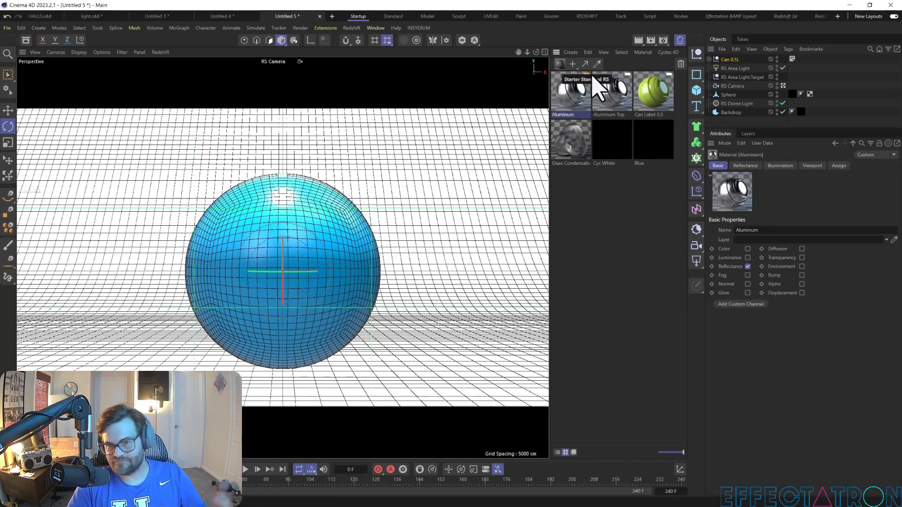
left_click(562, 66)
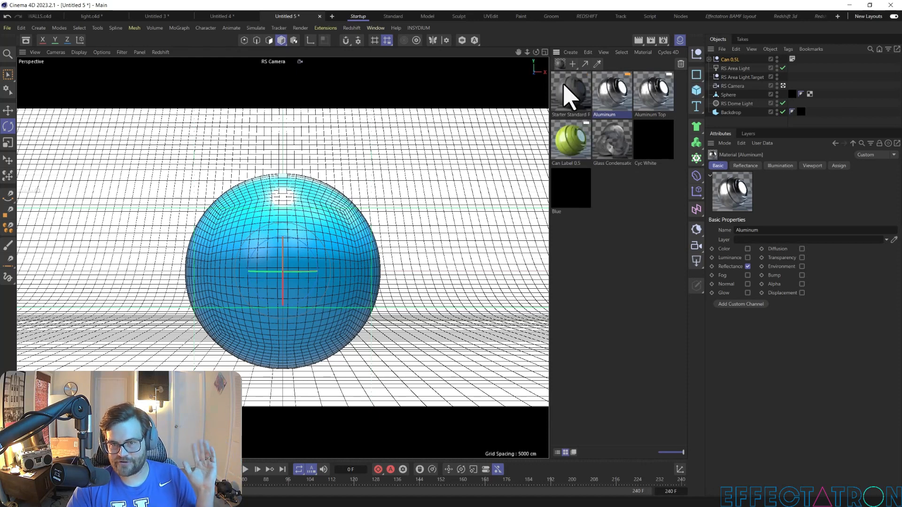
left_click_drag(726, 58, 727, 59)
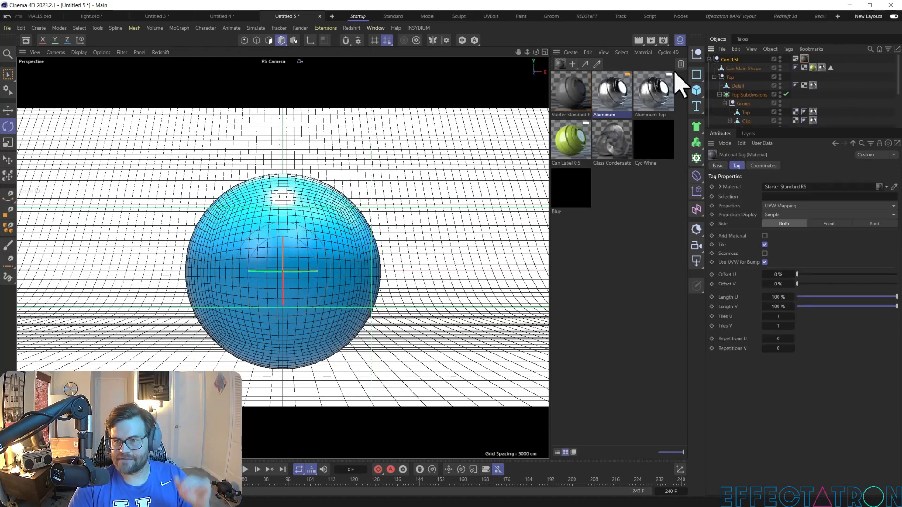
Step: Replace the Aluminum, Aluminum Top and Can Label 0.5 materials with the Starter Standard RS material, and delete the Can 0.5L group's own material tag
left_click_drag(613, 91, 613, 90, "alt")
left_click_drag(571, 93, 619, 92, "alt")
left_click_drag(571, 93, 603, 95, "alt")
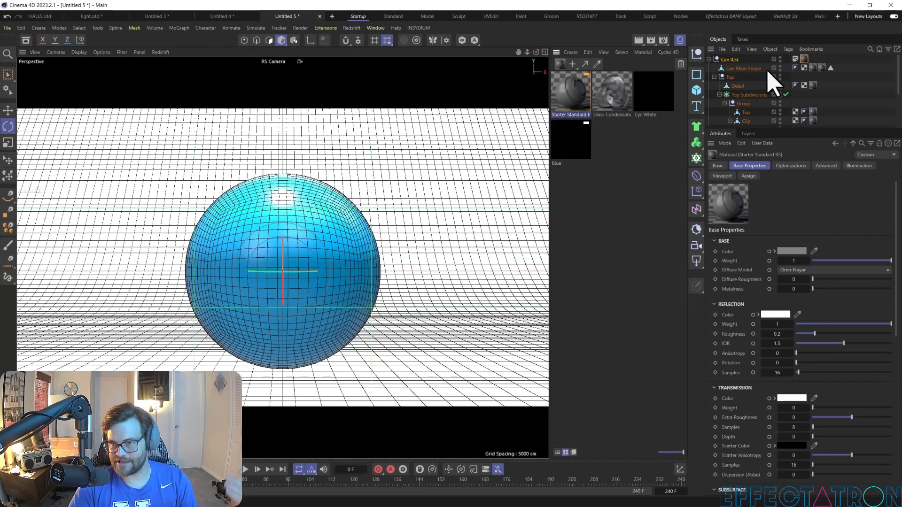
left_click(804, 60)
key("Delete")
Step: Set the can material's metalness to 1 and darken its base color to a very dark gray
left_click(575, 102)
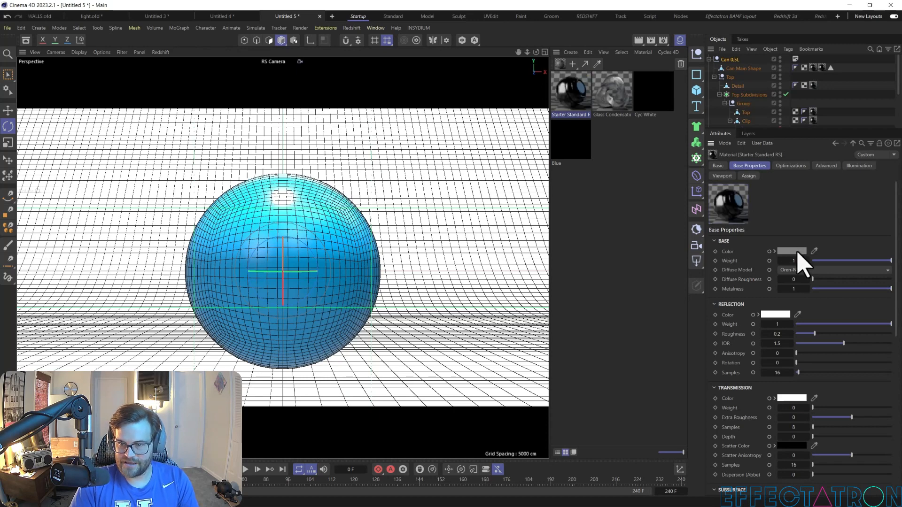
left_click(793, 252)
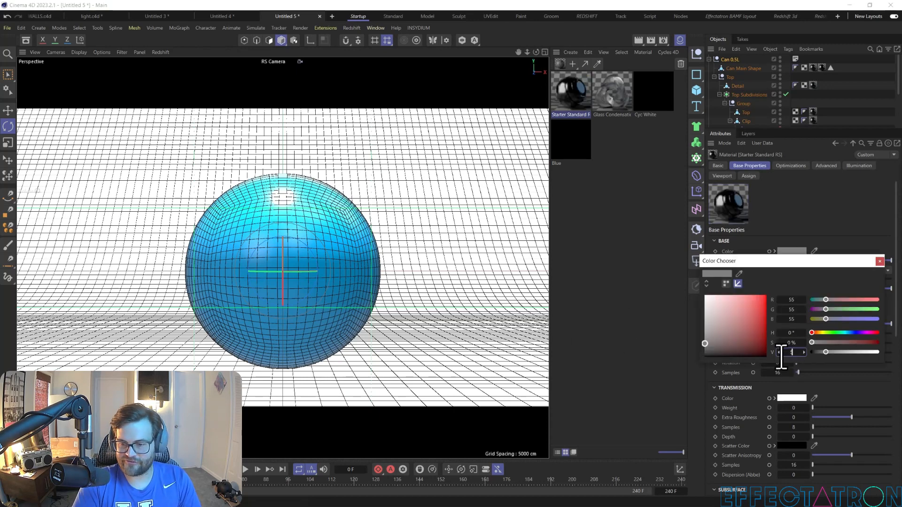
key("Return")
left_click(879, 261)
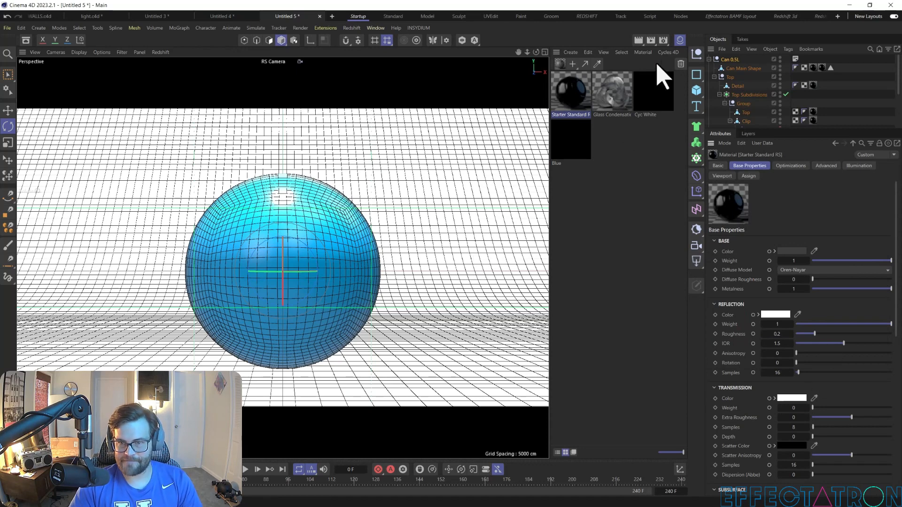
Step: Delete the blue sphere and set the Can 0.5L group on the backdrop's floor with the Place tool
left_click(325, 240)
key("Delete")
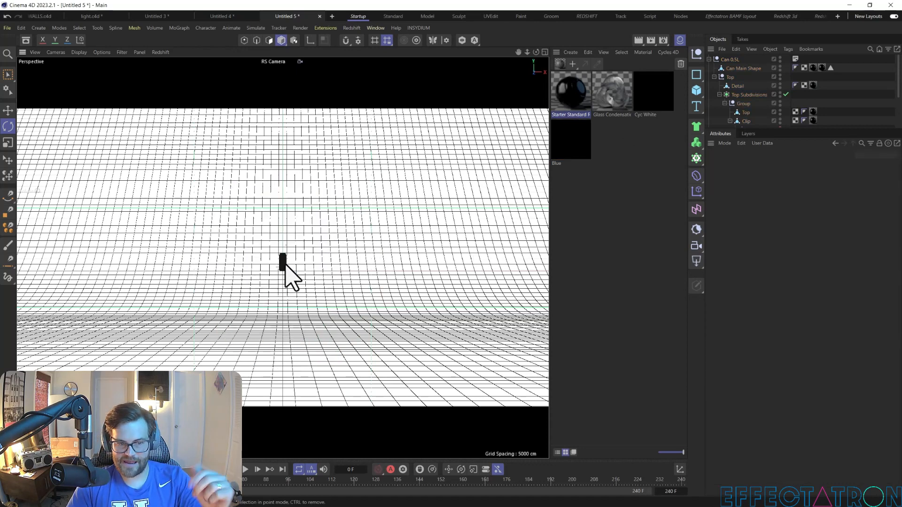
left_click(282, 262)
left_click(730, 59)
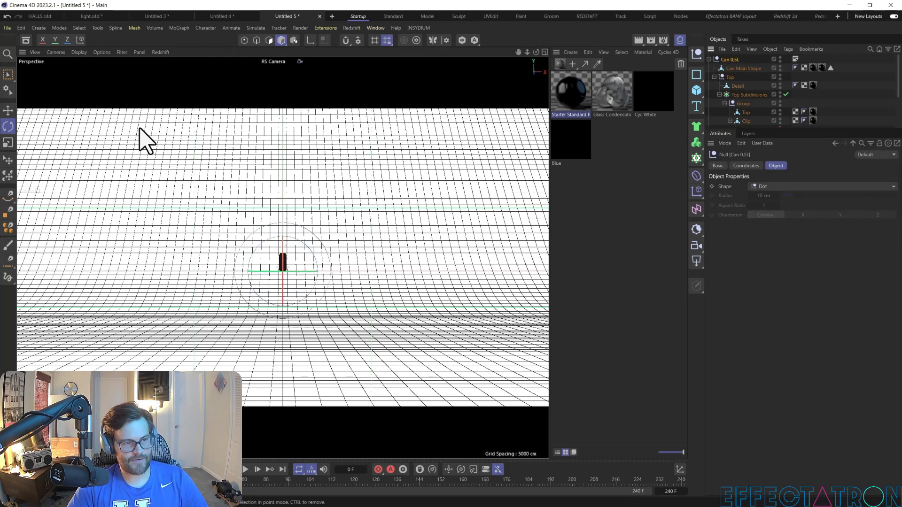
left_click(8, 160)
left_click_drag(272, 343, 280, 368)
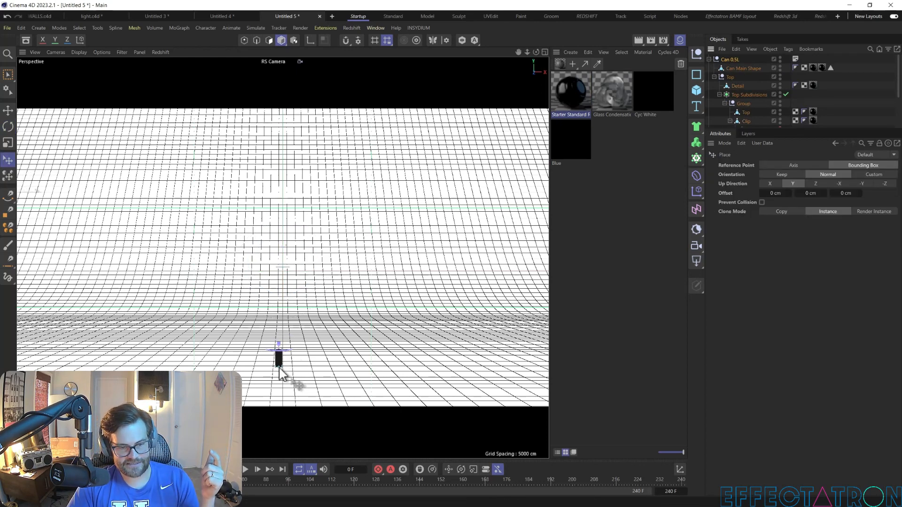
Step: Frame the can large in the RS Camera and preview its dark metal look in the Redshift RenderView
right_click_drag(276, 377, 313, 133, "alt")
scroll(294, 268, "up", 4)
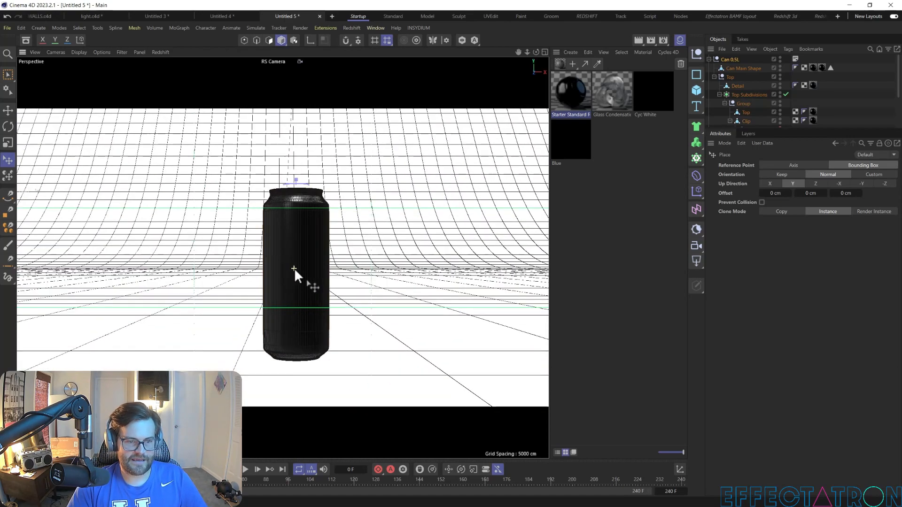
scroll(298, 272, "up", 1)
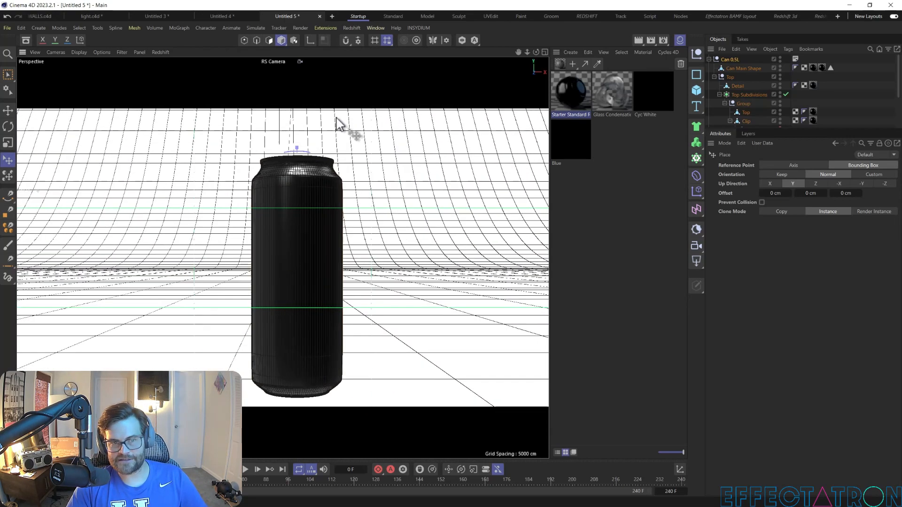
left_click(352, 27)
left_click(368, 100)
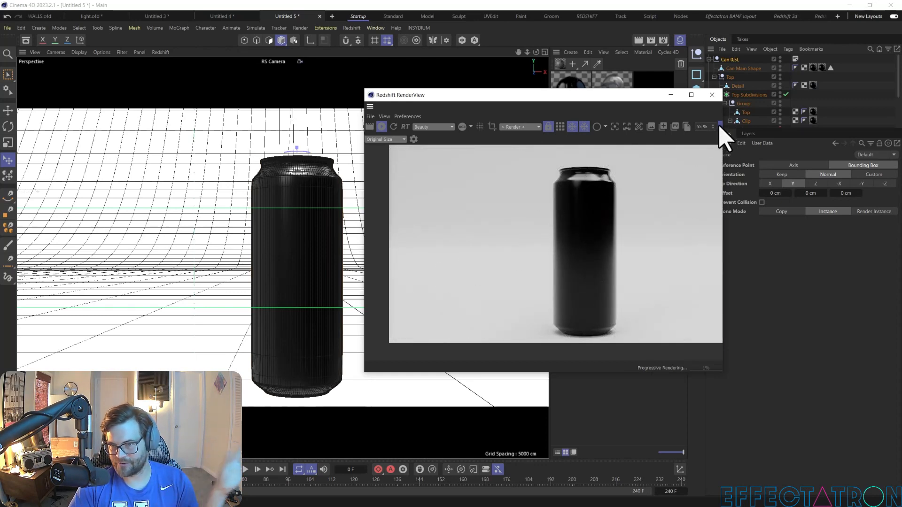
left_click_drag(639, 97, 461, 78)
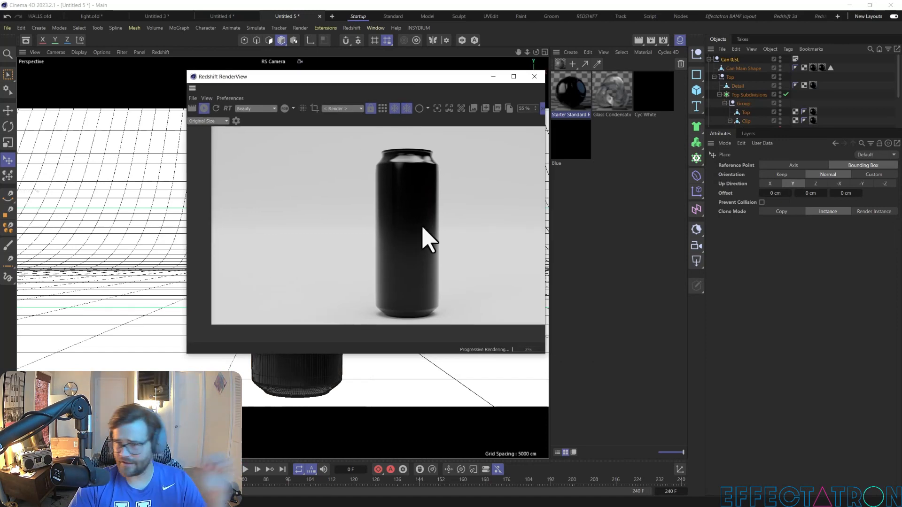
left_click(535, 76)
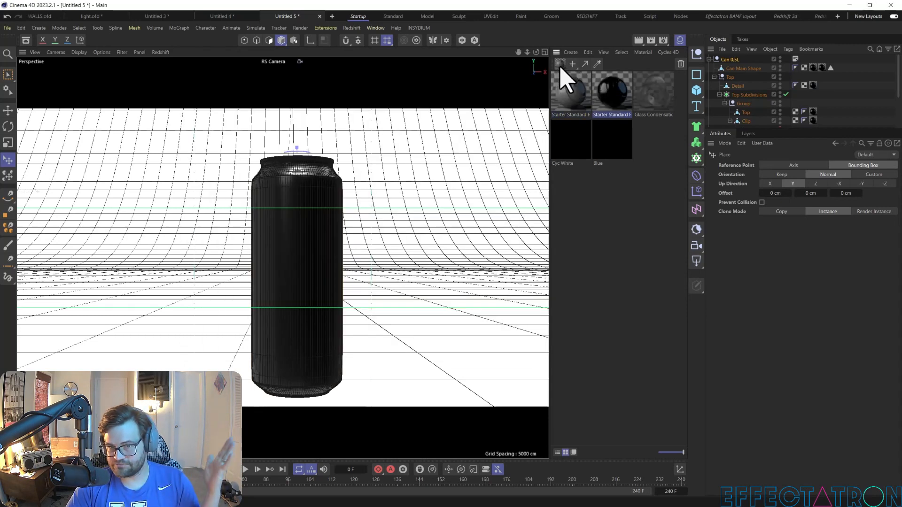
Step: Open a second Starter Standard RS material's node graph and delete its Maxon Noise, Ramp, Color Layer, Bump Map and Displacement nodes
double_click(569, 92)
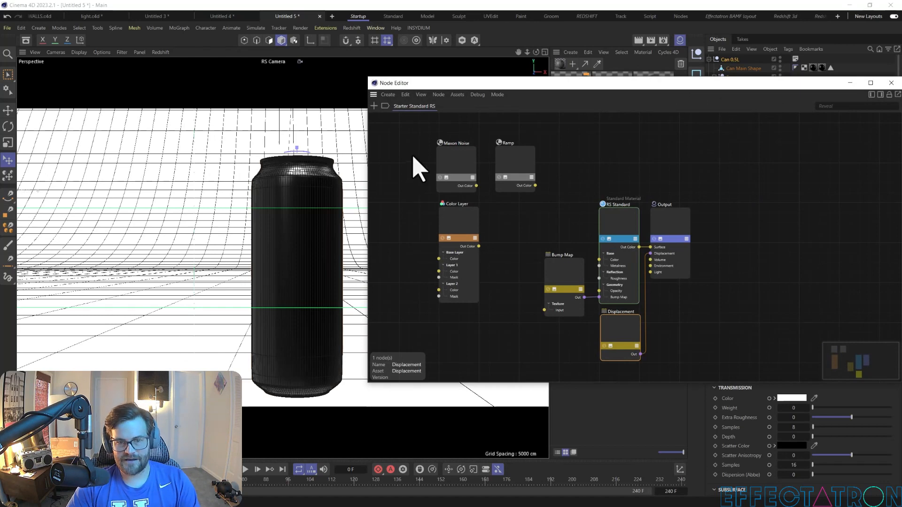
left_click_drag(412, 139, 585, 353)
key("Delete")
left_click(606, 338)
key("Delete")
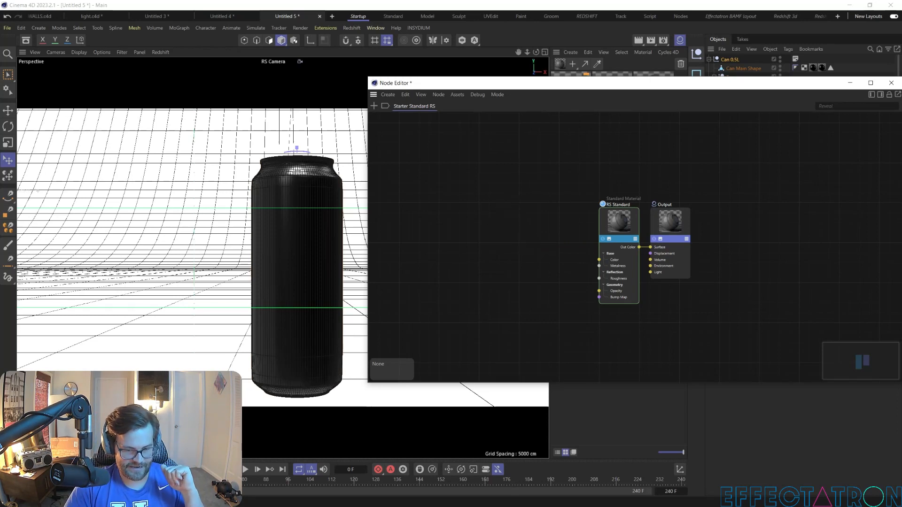
Step: Bring EFFECTATRON_LINE_OUTLINE.png from the logos folder into the node graph as a texture and connect it to the RS Standard node's Color
key("super")
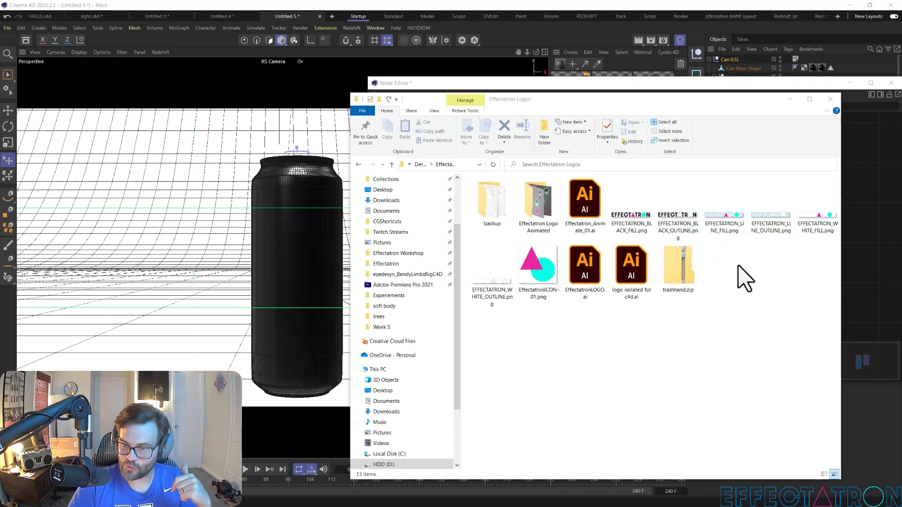
left_click(775, 224)
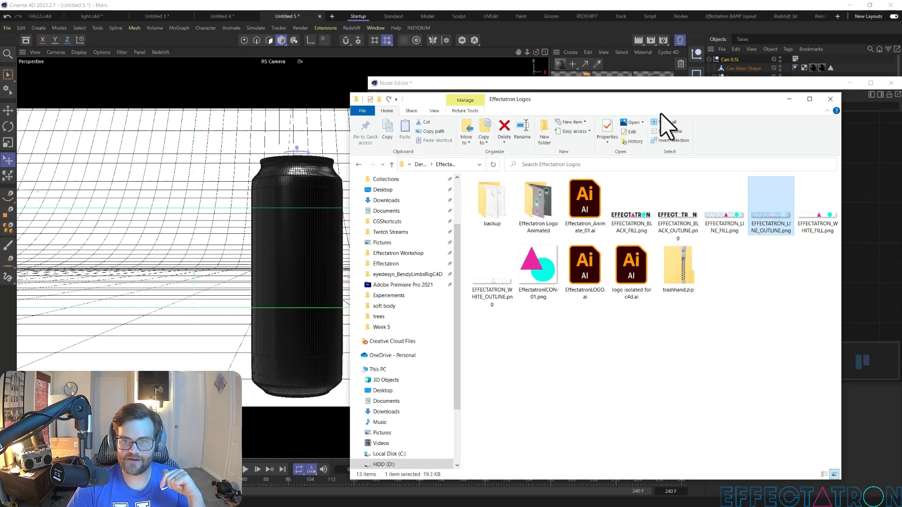
left_click_drag(639, 101, 188, 115)
left_click_drag(473, 224, 474, 225)
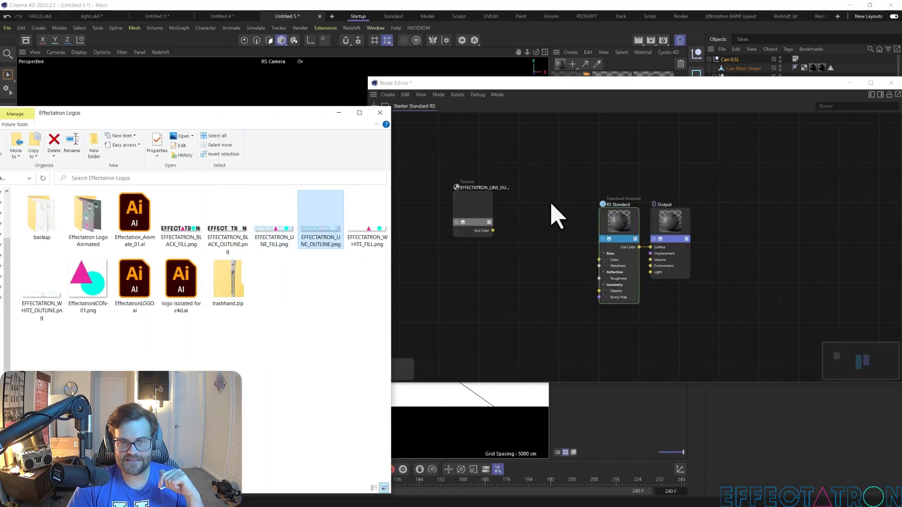
left_click(380, 113)
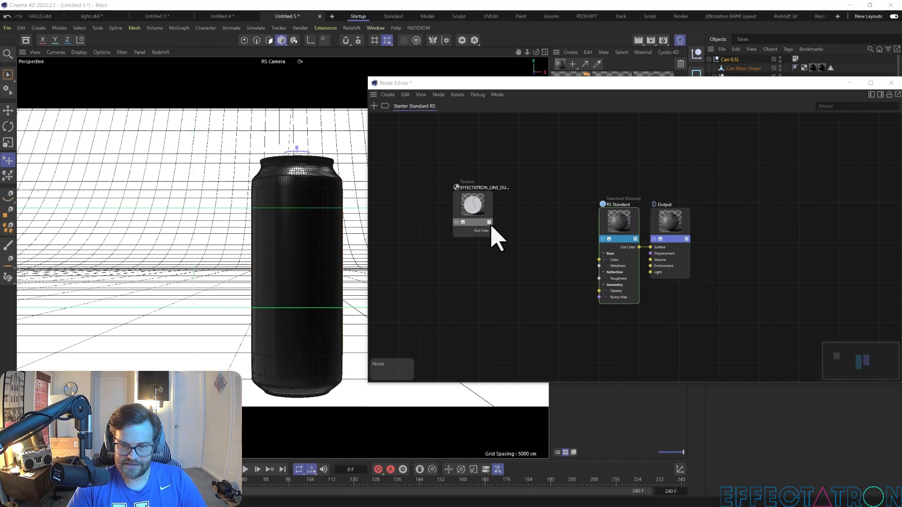
left_click_drag(493, 231, 599, 259)
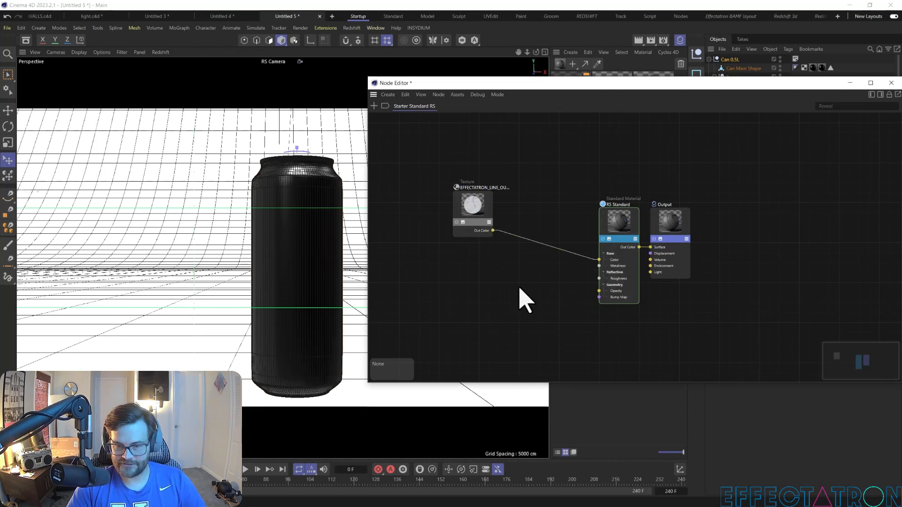
Step: Add a Color Splitter fed by the logo texture's Out Color and connect its Out A to the RS Standard node's Opacity
key("shift+c")
type("clc")
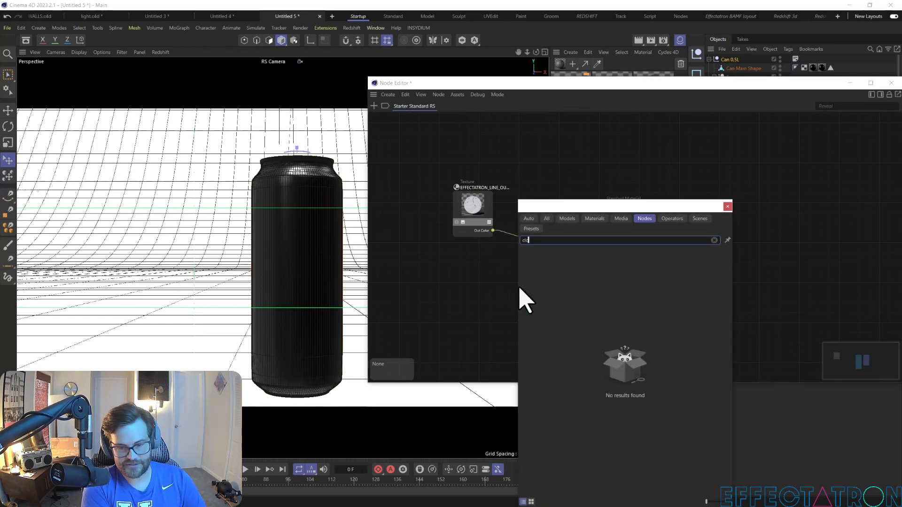
key("BackSpace")
key("BackSpace")
key("BackSpace")
type("o")
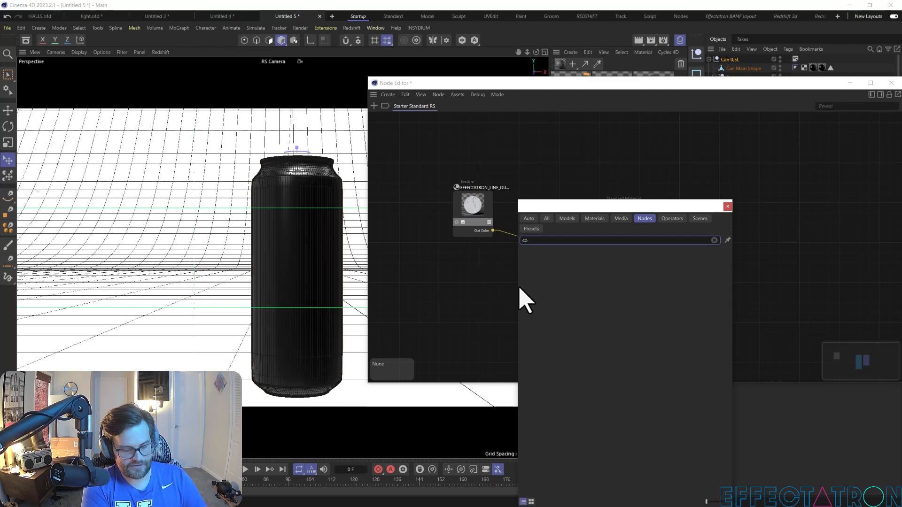
type("lor spl")
left_click_drag(545, 252, 463, 258)
left_click(728, 207)
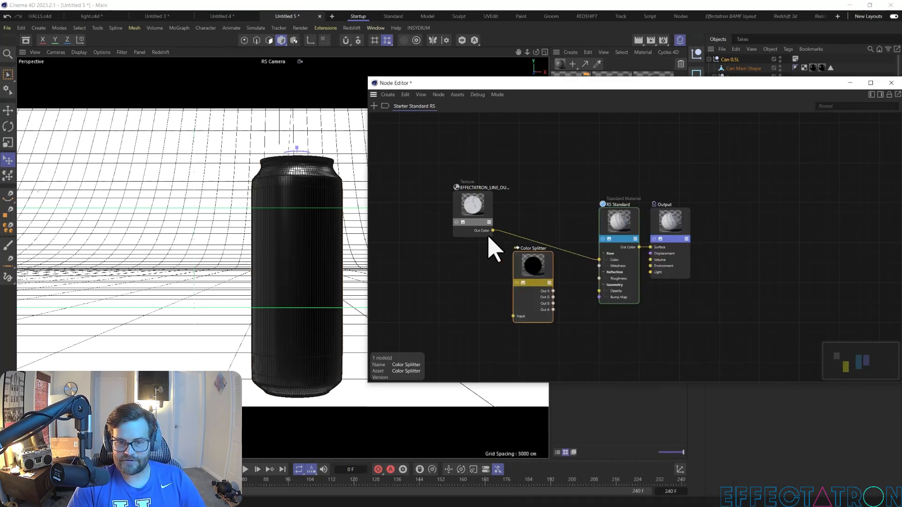
left_click_drag(493, 231, 513, 317)
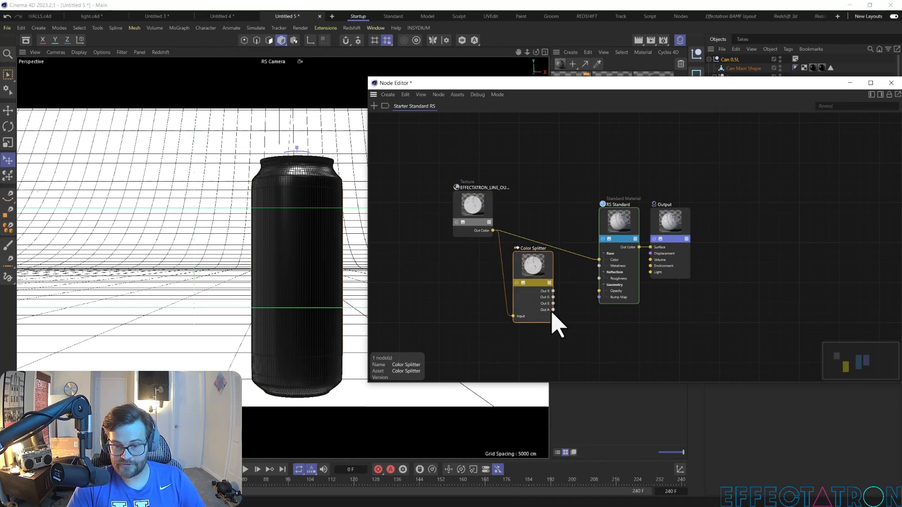
left_click_drag(583, 288, 599, 292)
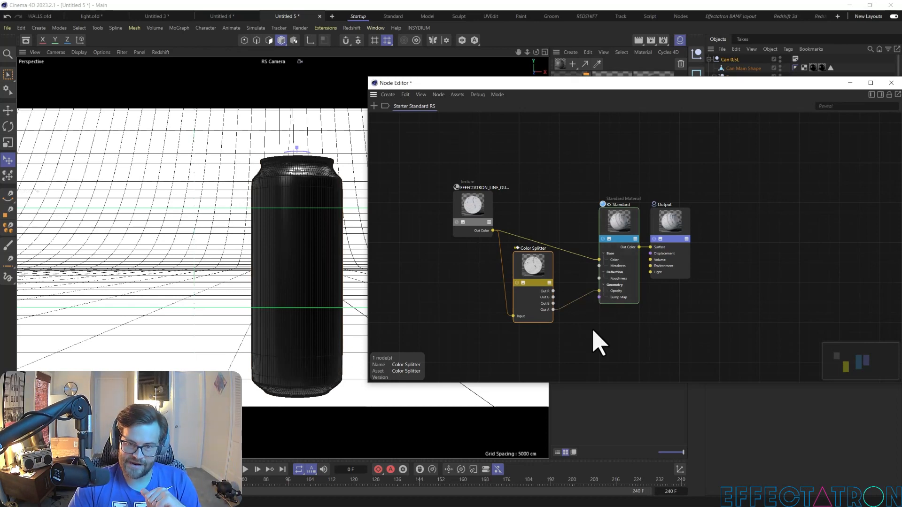
Step: Close the node graph and set the logo material's reflection roughness to 0.664 and metalness to 1
left_click(616, 233)
scroll(624, 230, "up", 5)
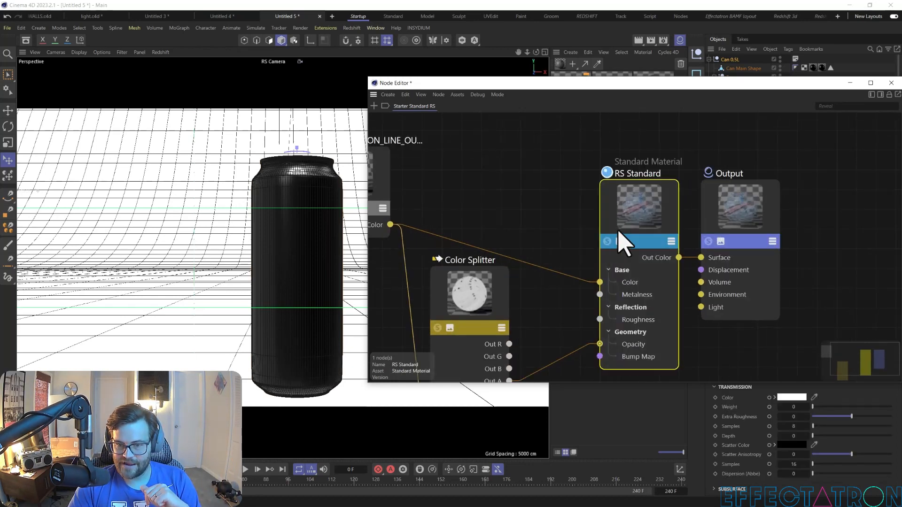
scroll(658, 240, "down", 2)
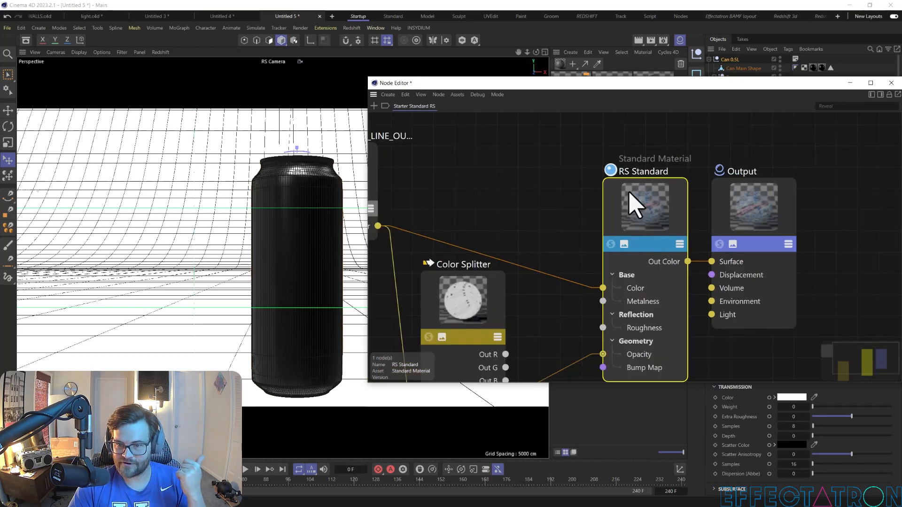
scroll(509, 221, "down", 4)
left_click(891, 84)
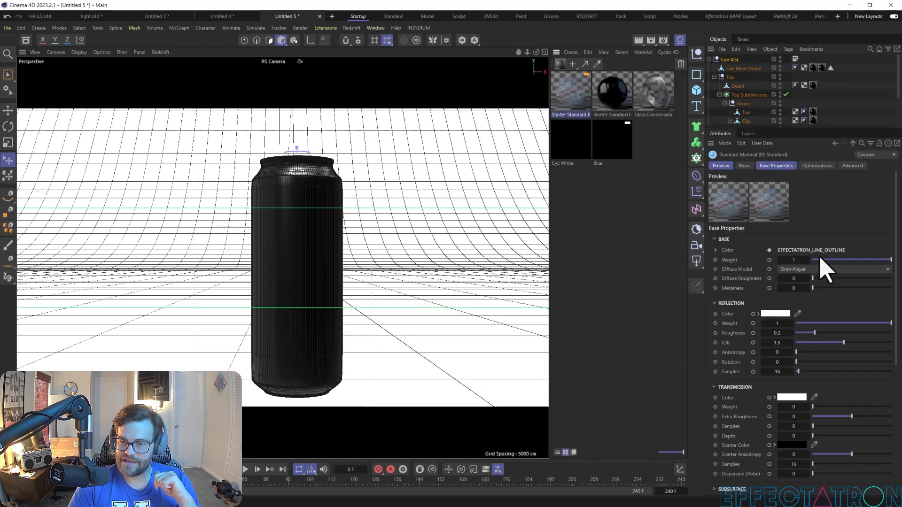
left_click_drag(815, 333, 859, 333)
left_click_drag(881, 290, 895, 288)
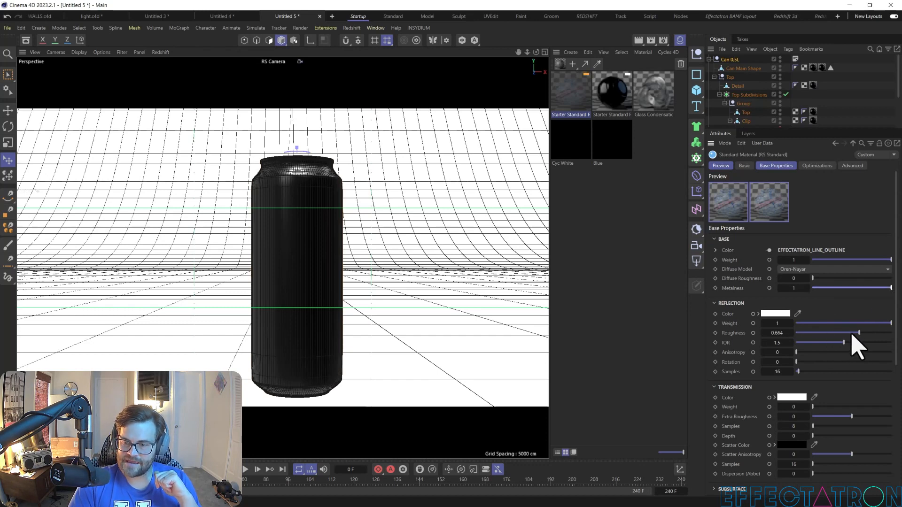
Step: Apply the logo material to the can's main shape and preview it in the Redshift RenderView beside the can
left_click_drag(579, 101, 325, 253)
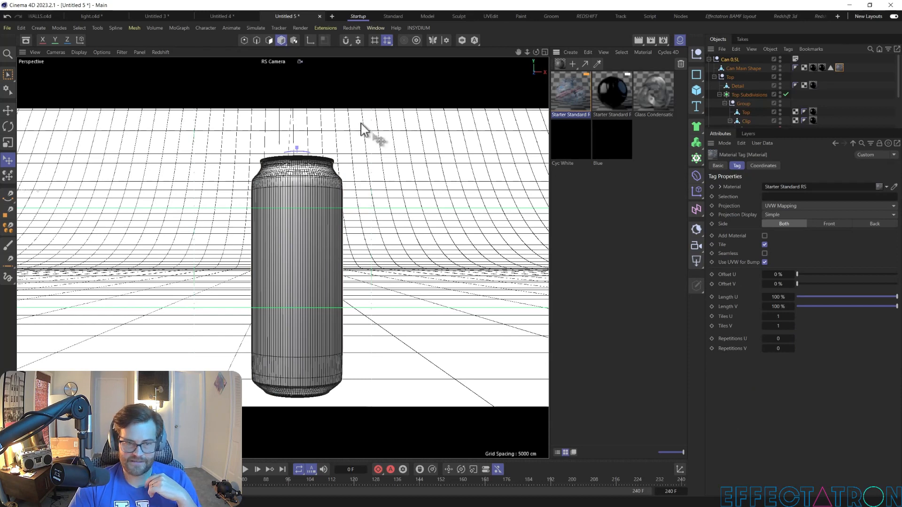
left_click(357, 29)
left_click(365, 113)
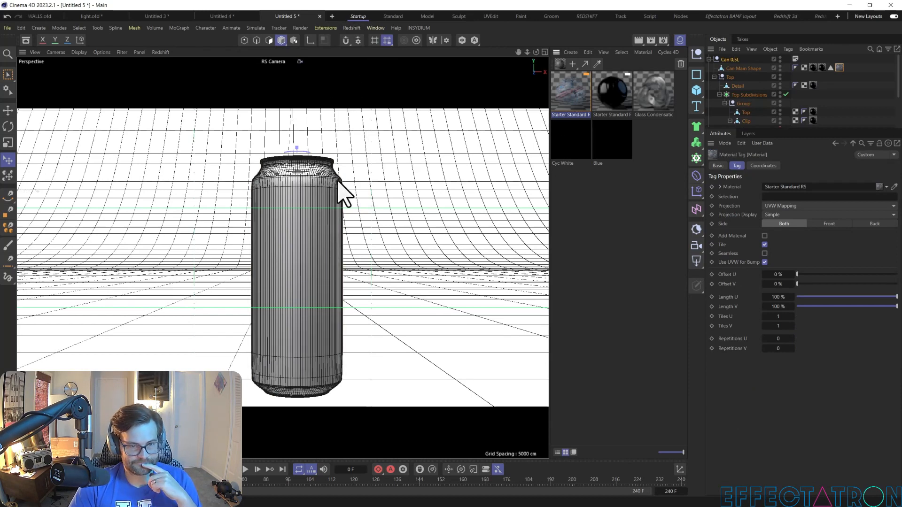
left_click_drag(501, 100, 218, 105)
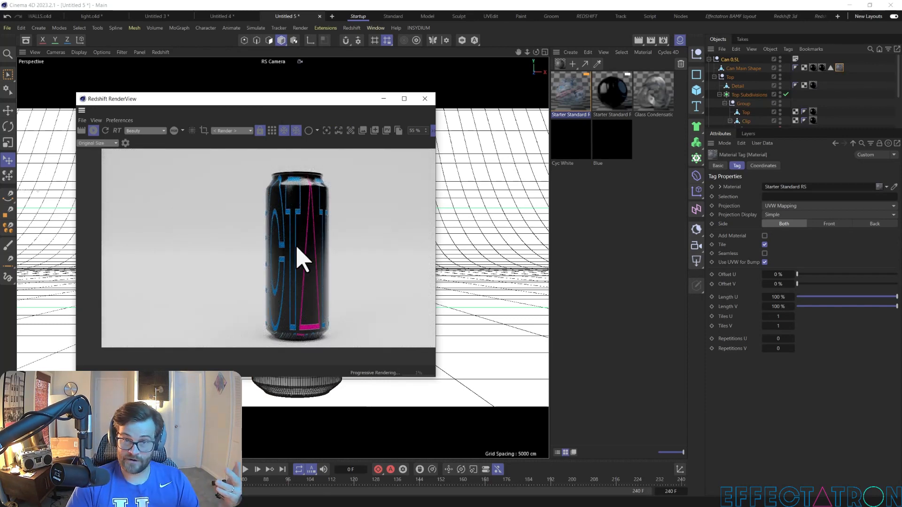
left_click_drag(256, 100, 360, 108)
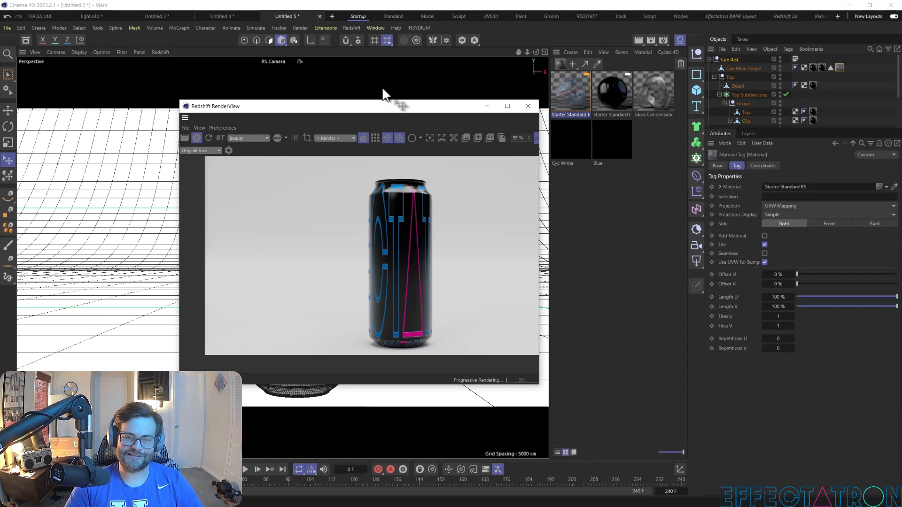
left_click_drag(376, 106, 526, 135)
Step: Change the can's logo material tag projection to Flat and refresh the Redshift render so it picks up the change
left_click(840, 68)
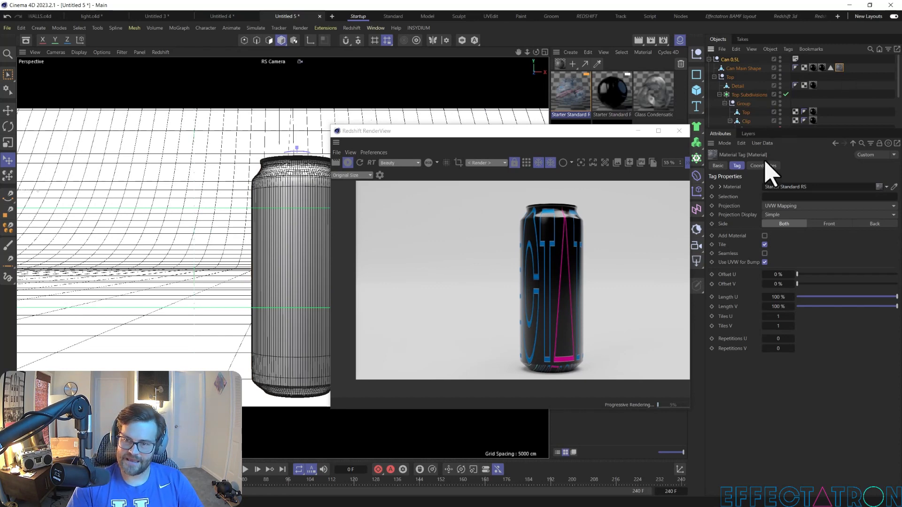
left_click(789, 207)
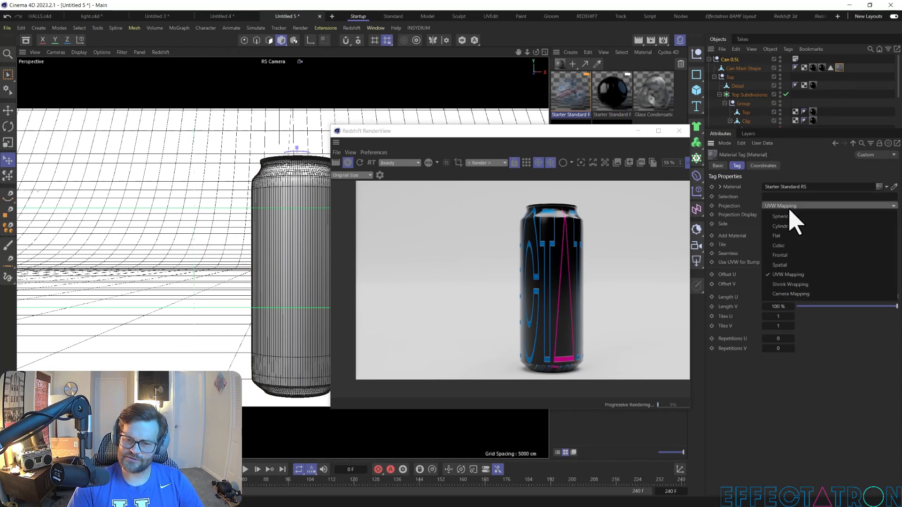
left_click(800, 239)
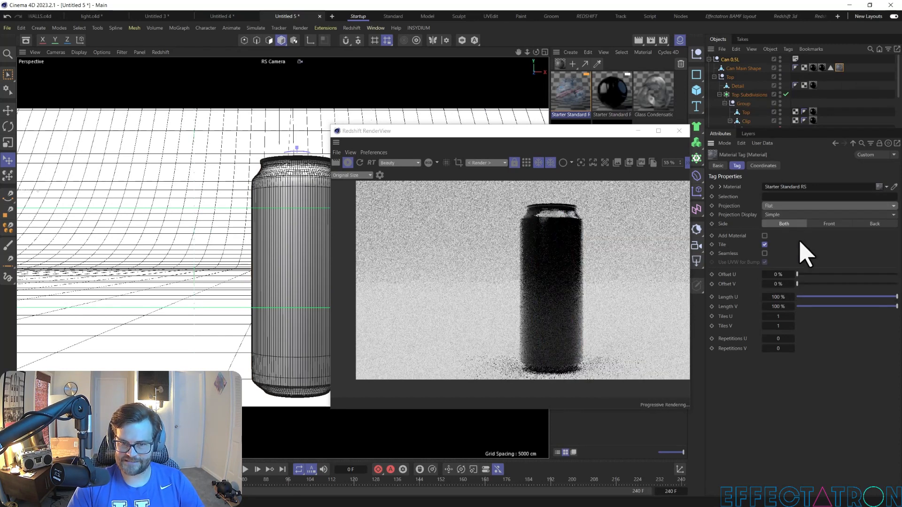
left_click(357, 164)
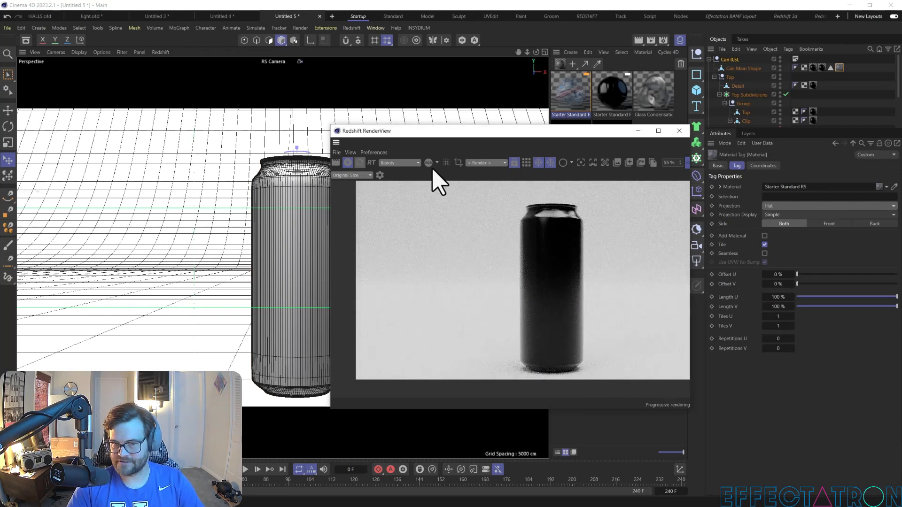
left_click(549, 163)
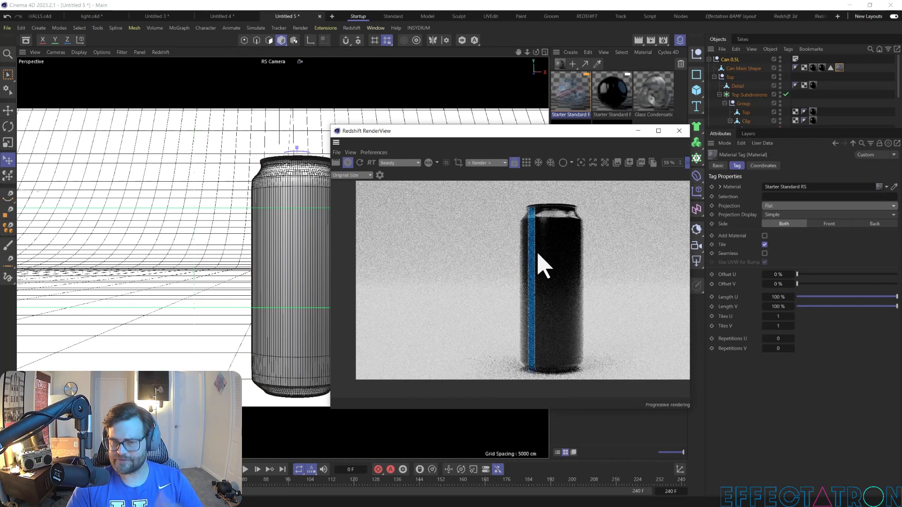
left_click_drag(481, 128, 538, 133)
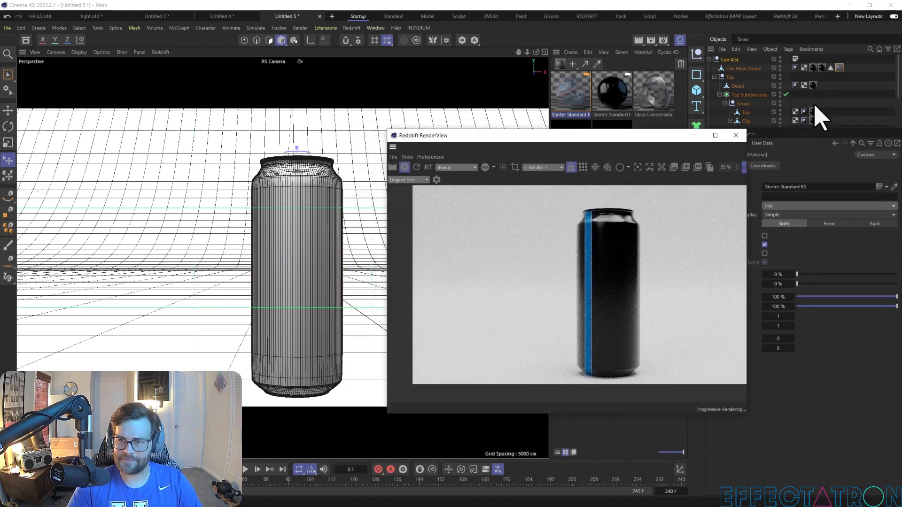
Step: In Texture mode, move and scale up the flat logo projection so several of its letters span the can's front
left_click(838, 67)
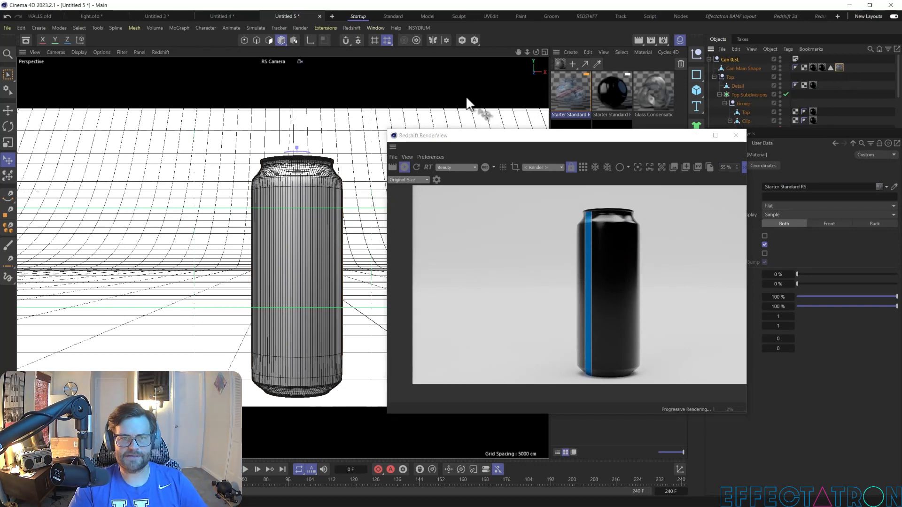
left_click(293, 41)
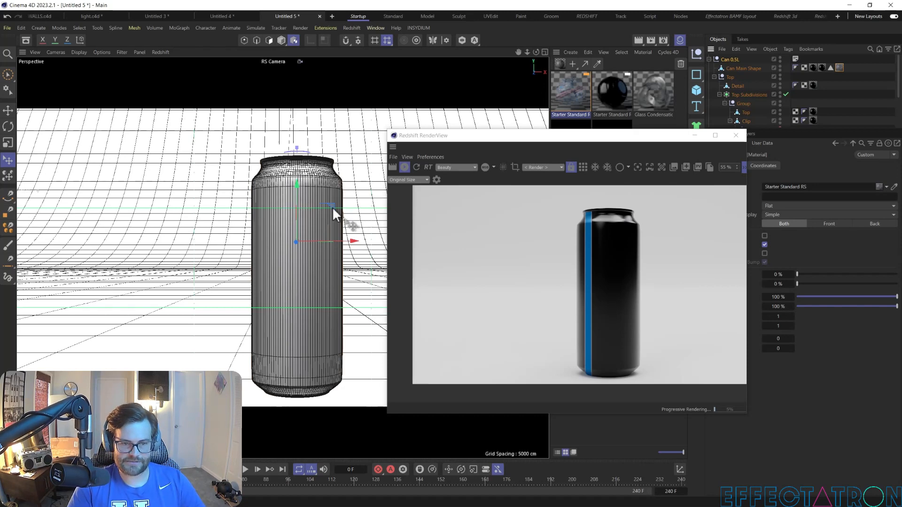
left_click(8, 111)
left_click_drag(334, 217, 306, 228)
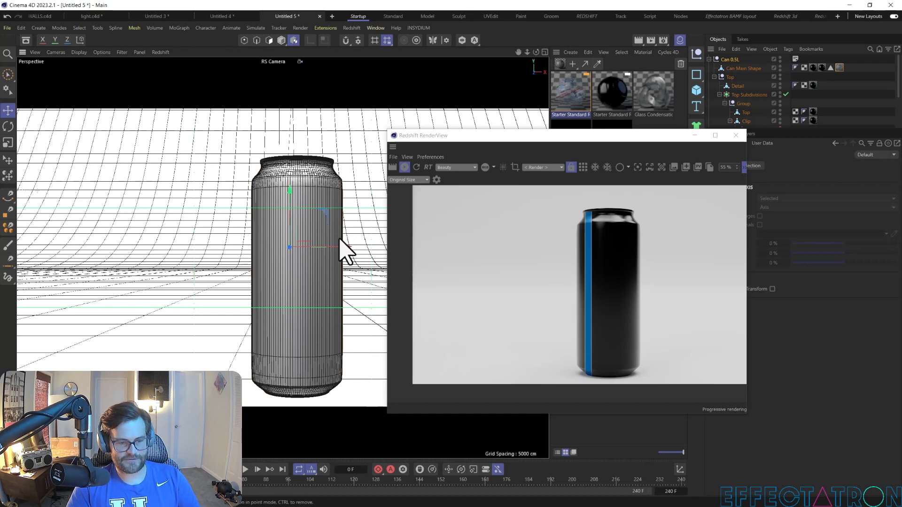
key("t")
left_click_drag(387, 195, 465, 195)
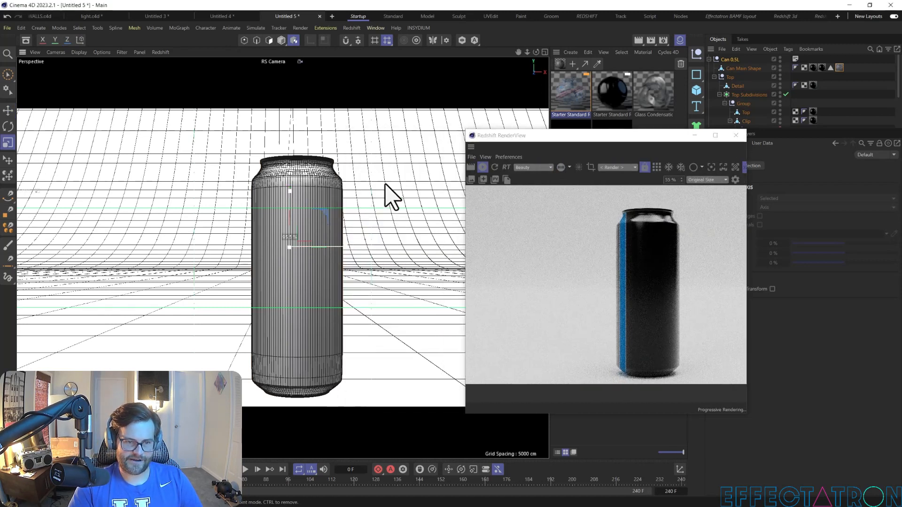
left_click_drag(280, 256, 162, 324)
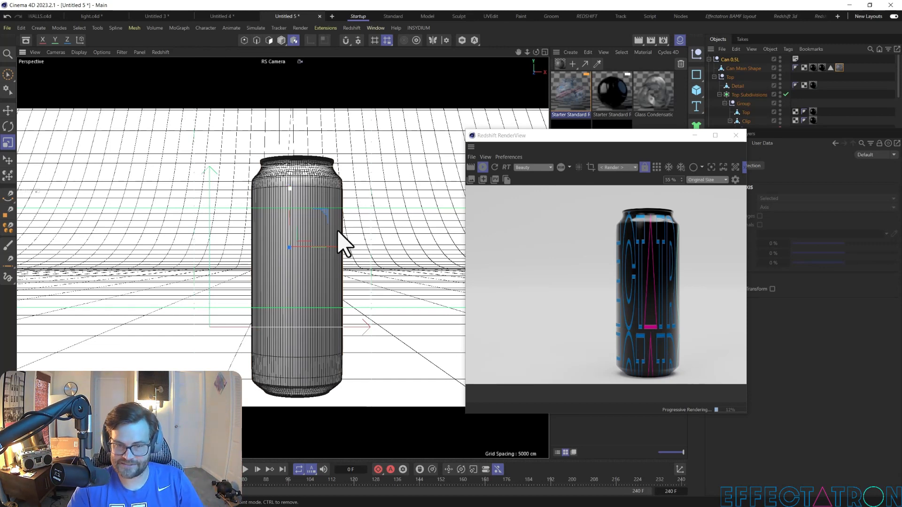
Step: Turn off tiling on the can's logo material tag
left_click_drag(637, 141, 543, 134)
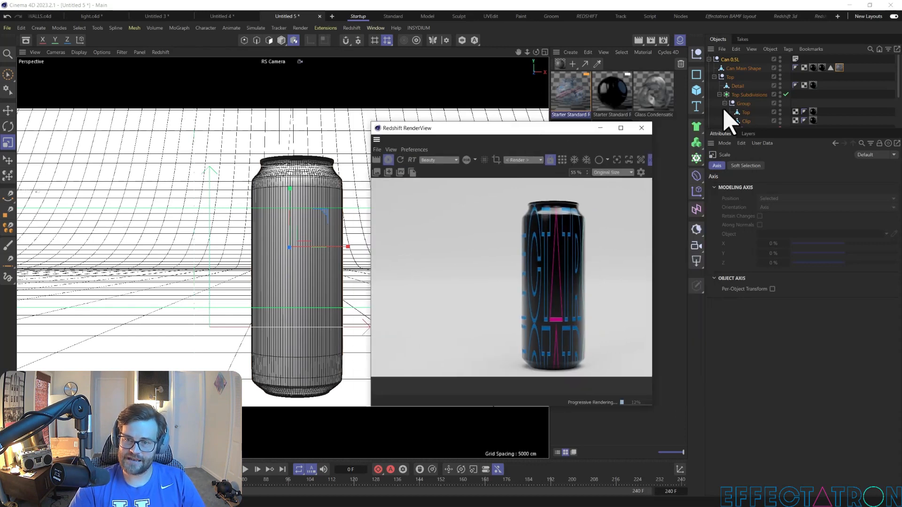
left_click(840, 67)
left_click(764, 245)
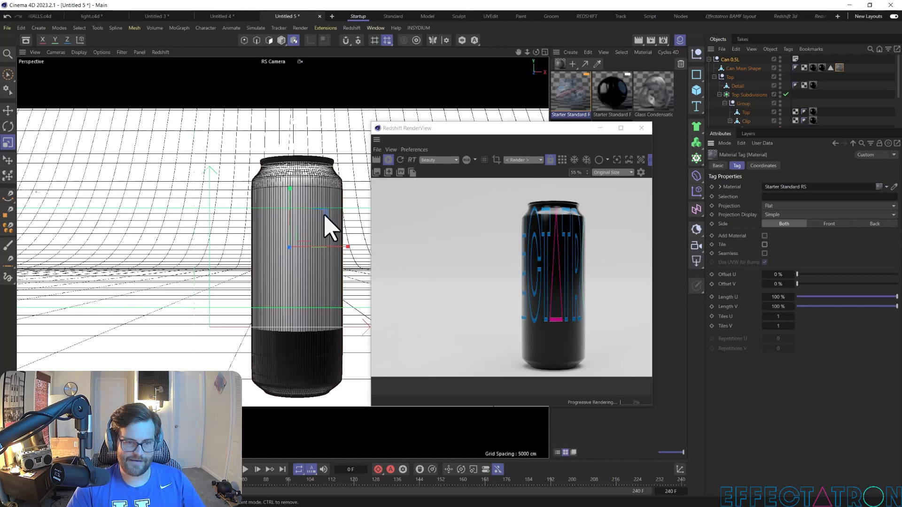
Step: Rotate the logo projection a quarter turn so it reads vertically, and scale and move it to fill the can's height
left_click_drag(328, 225, 346, 278)
key("r")
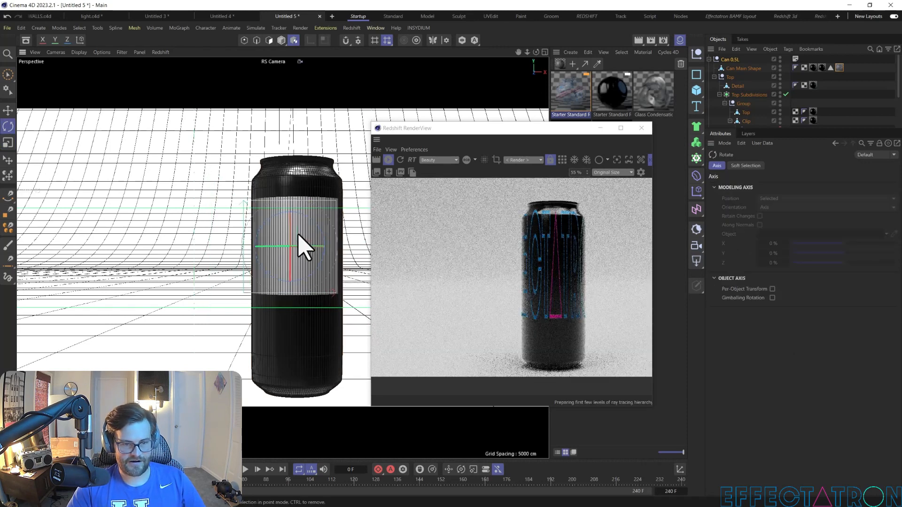
left_click_drag(275, 215, 260, 263)
key("e")
left_click_drag(288, 216, 263, 309)
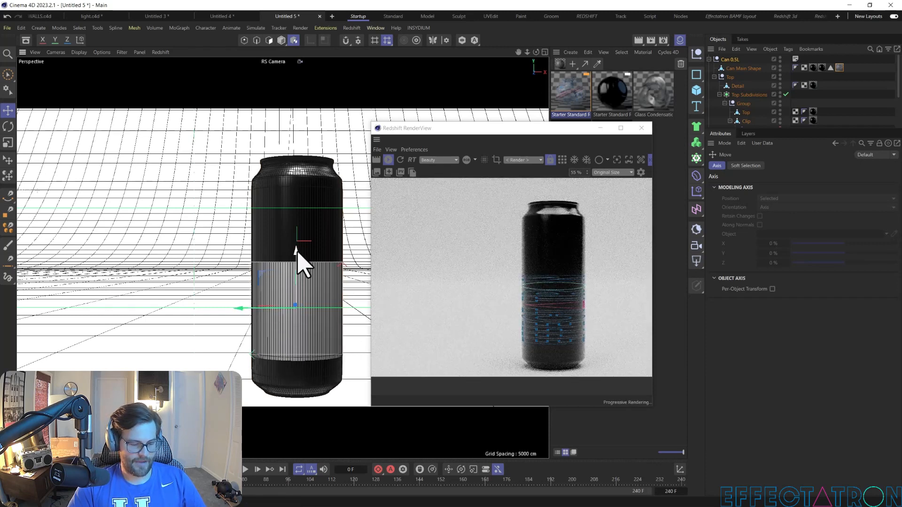
key("t")
left_click_drag(302, 252, 300, 176)
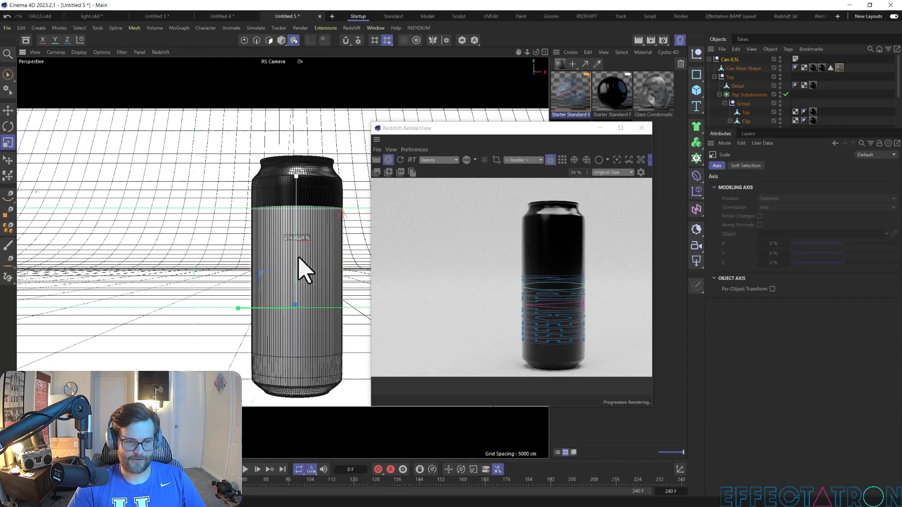
key("e")
left_click_drag(296, 255, 300, 224)
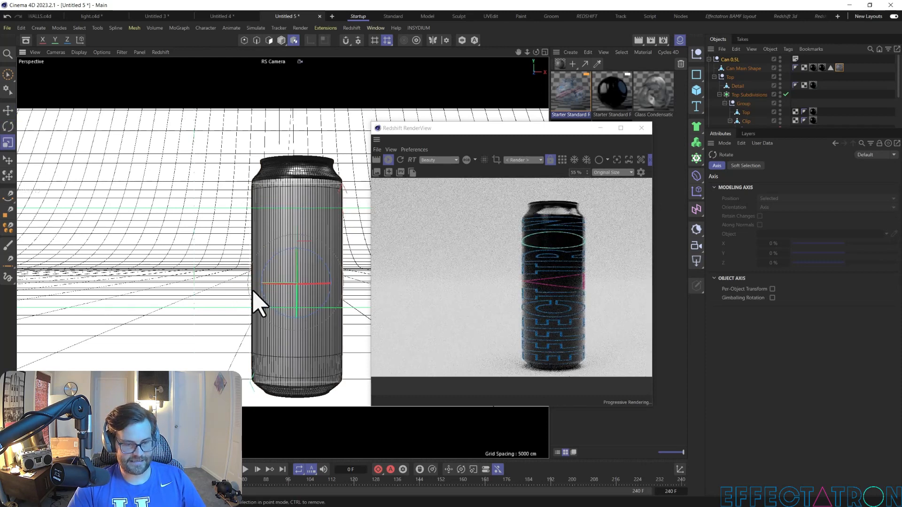
Step: Scale the flat logo projection narrower across the can and nudge it up so the vertical lettering sits slim and centered
key("t")
left_click_drag(267, 301, 268, 298)
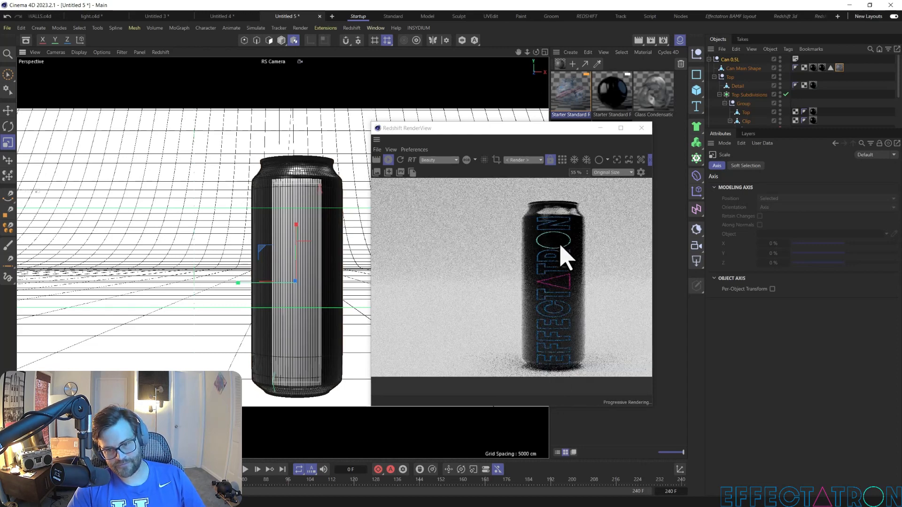
left_click_drag(237, 295, 274, 316)
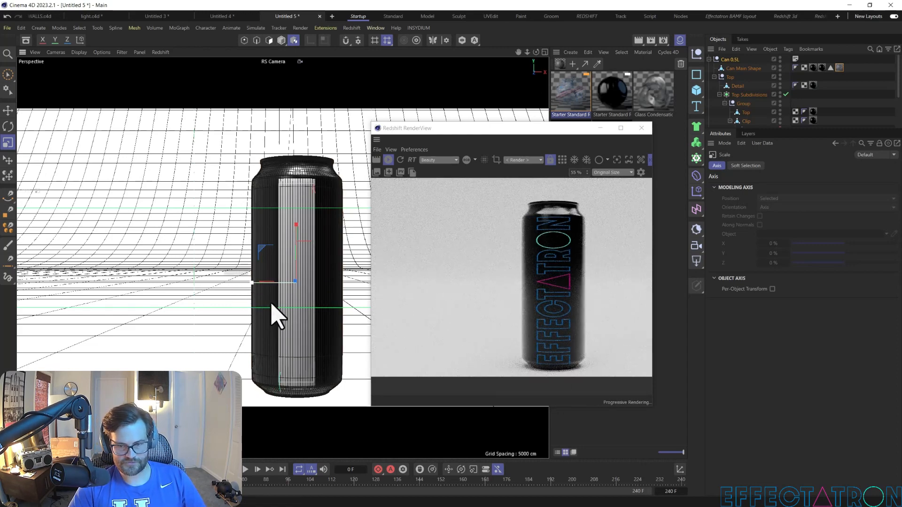
key("e")
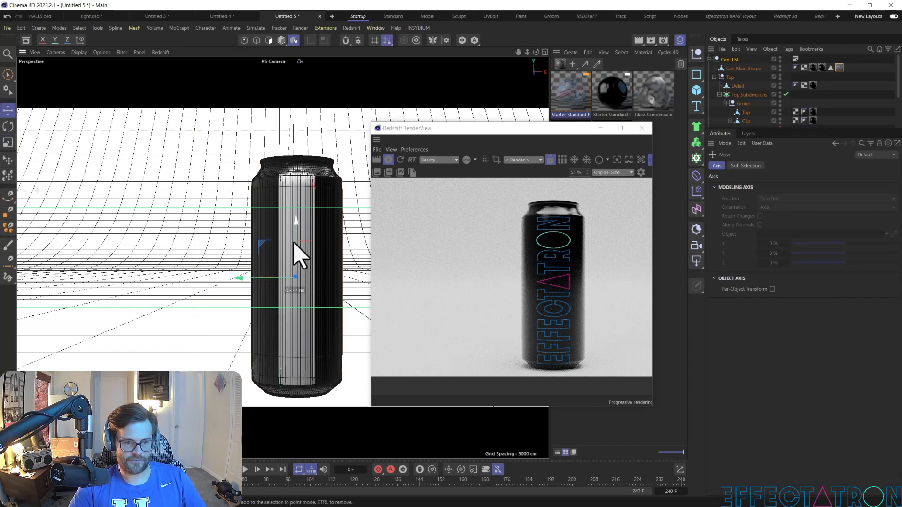
left_click_drag(299, 261, 299, 258)
key("t")
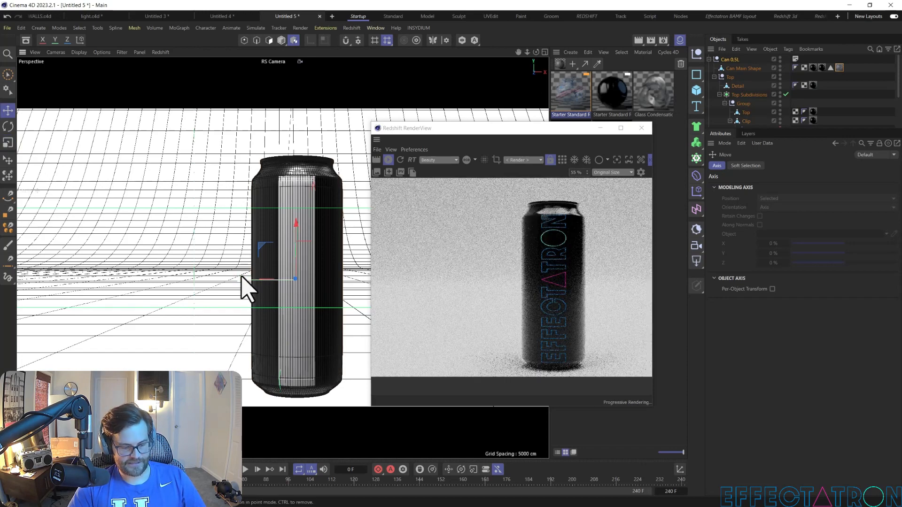
left_click_drag(241, 282, 246, 282)
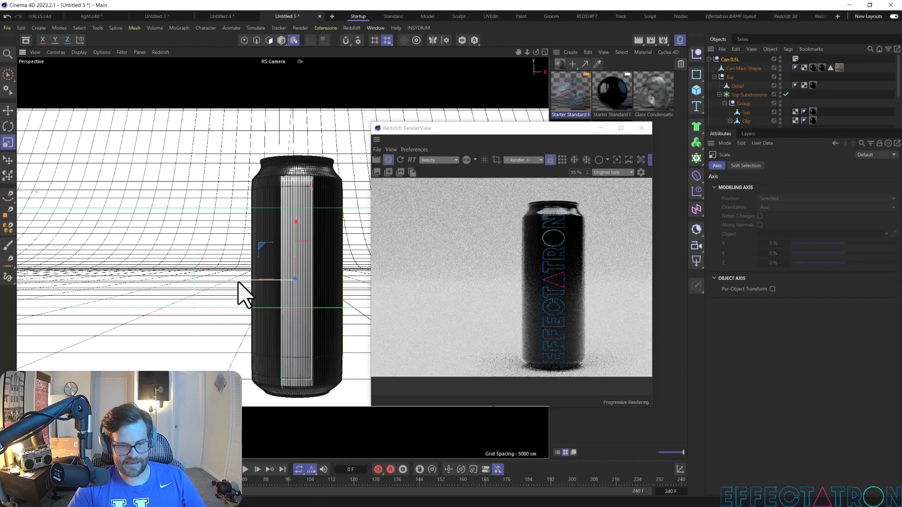
left_click_drag(238, 282, 253, 284)
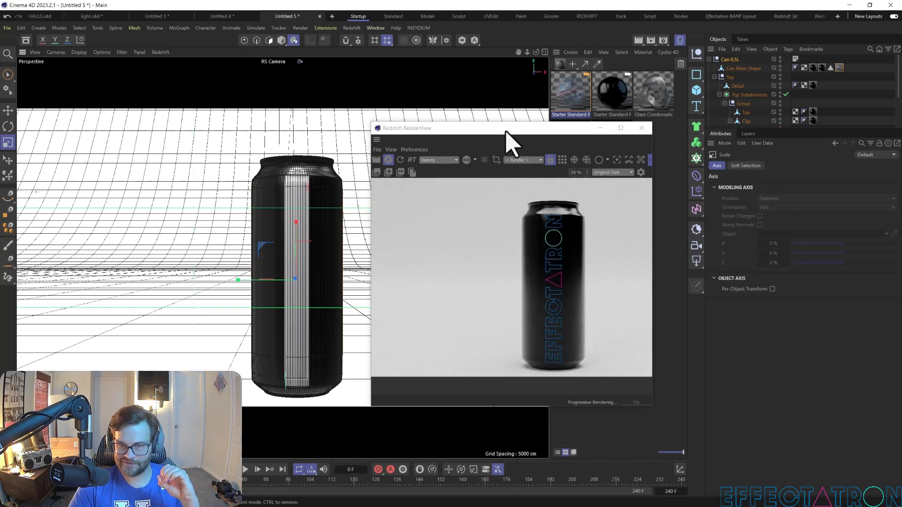
Step: Connect the EFFECTATRON_LINE_OUTLINE texture to the logo material's emission color and raise the emission weight to about 0.722
left_click_drag(506, 127, 352, 101)
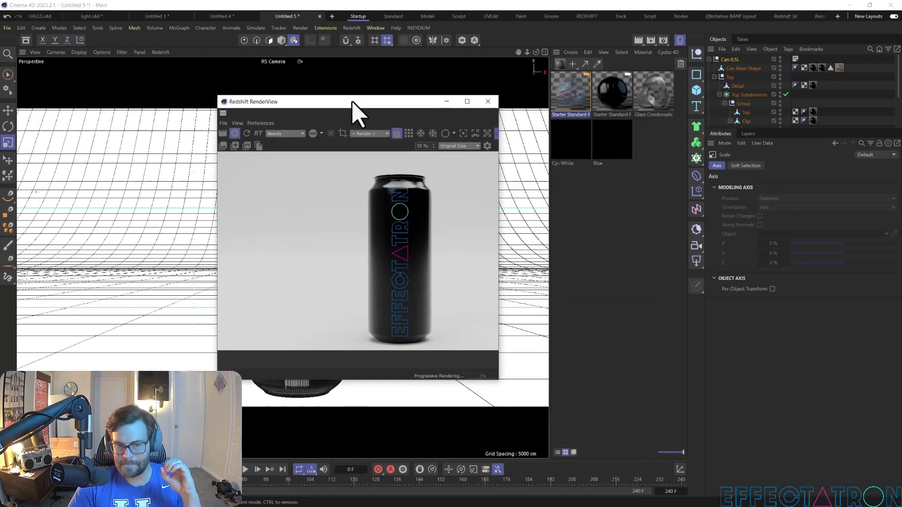
double_click(570, 97)
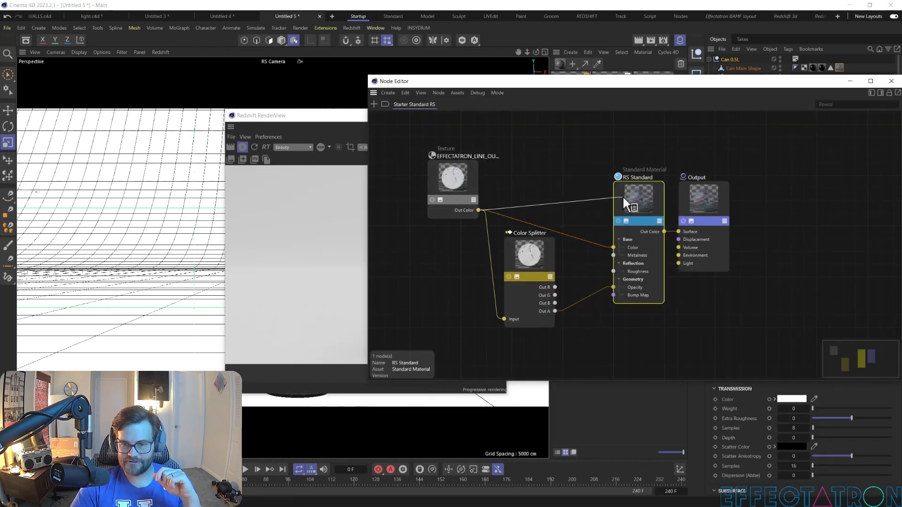
left_click_drag(624, 197, 627, 193)
mouse_move(676, 280)
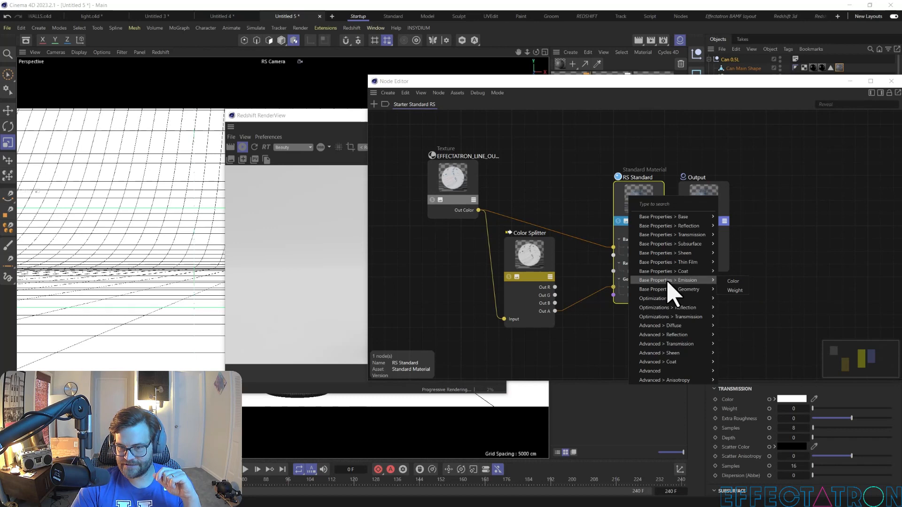
left_click(733, 281)
left_click(892, 81)
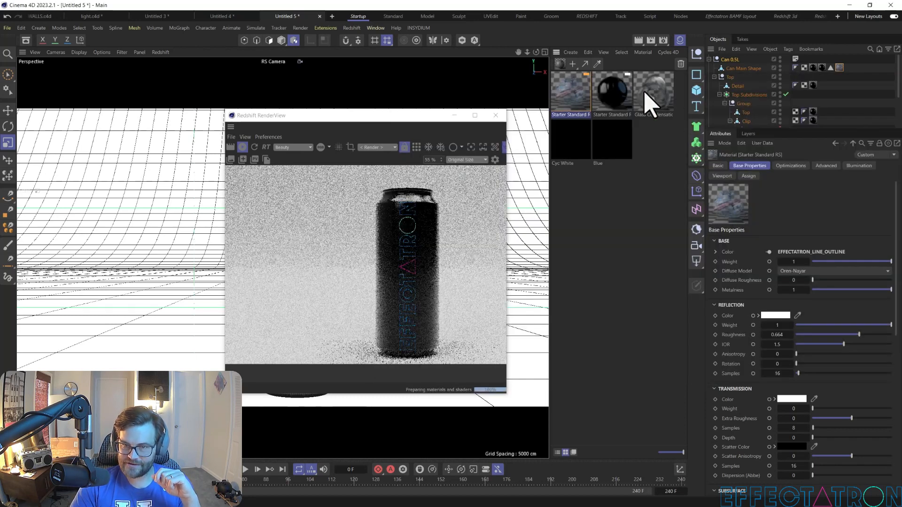
scroll(752, 357, "down", 10)
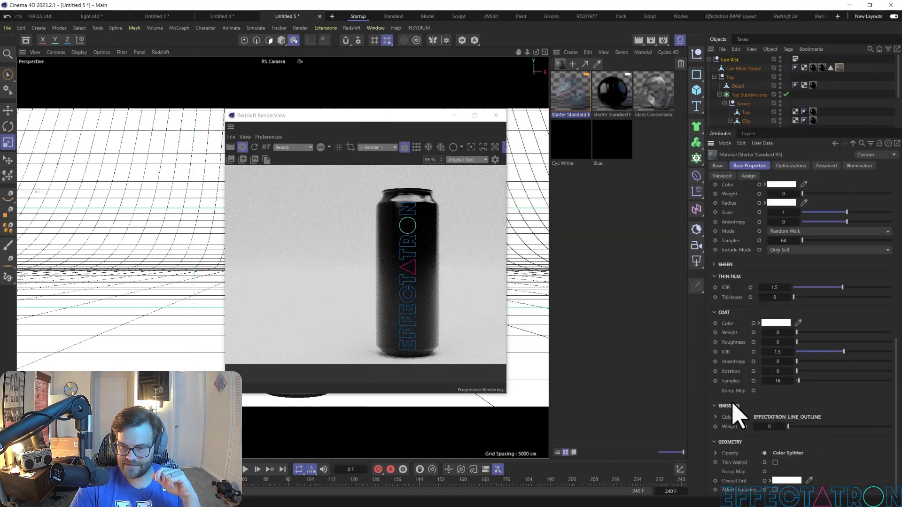
left_click_drag(794, 427, 825, 427)
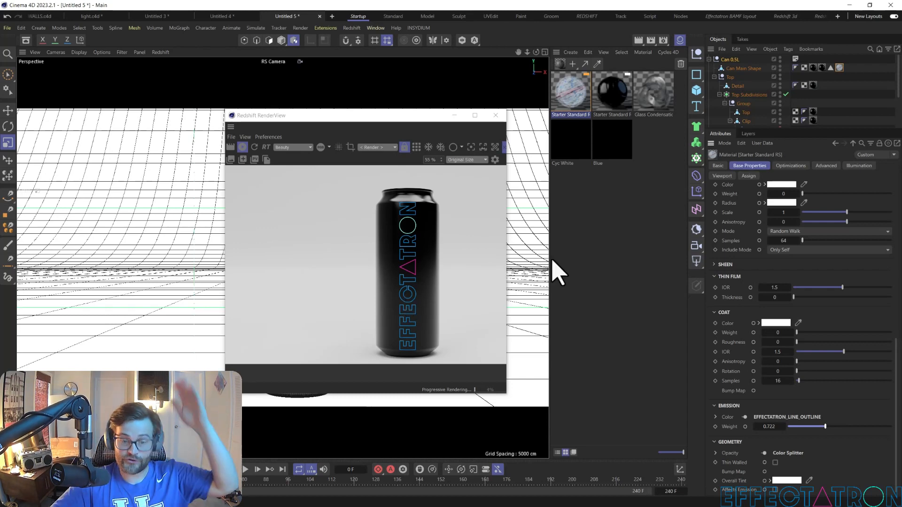
Step: Collapse the can's hierarchy, open the Asset Browser with an empty search and list the Glass materials
left_click(710, 59)
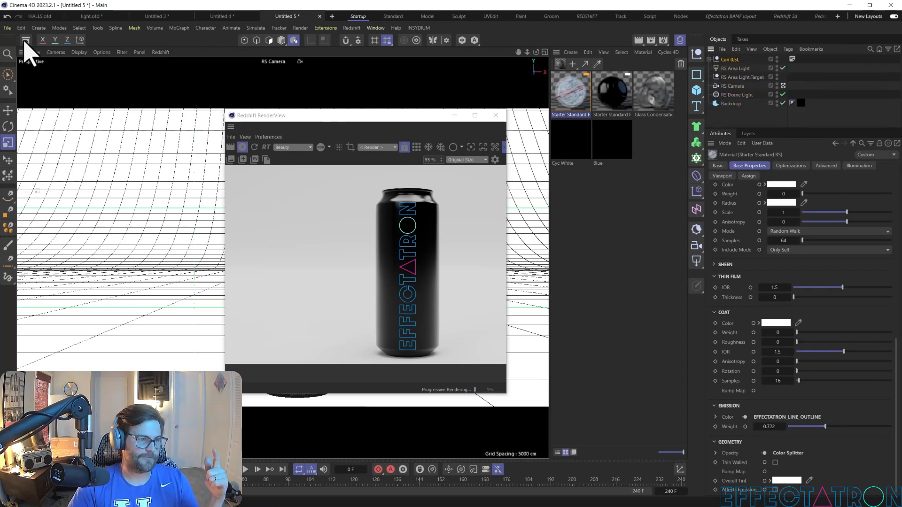
left_click(26, 40)
key("BackSpace")
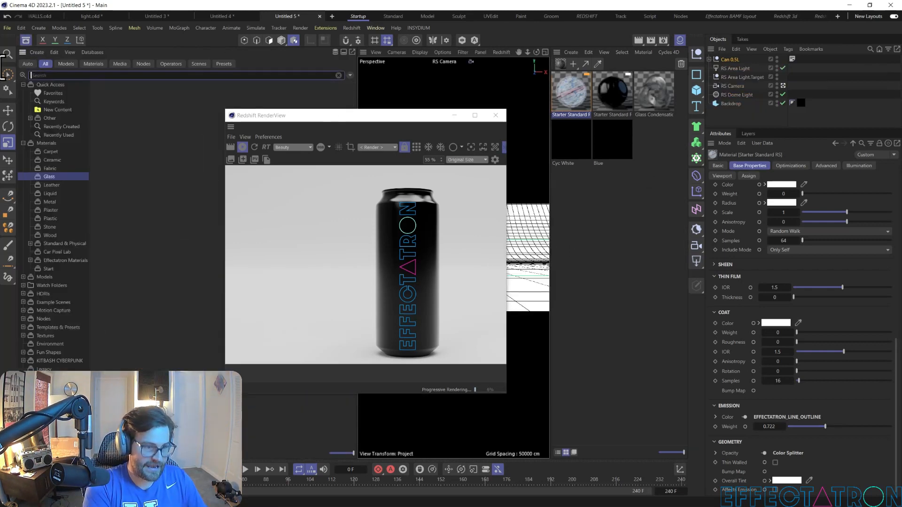
left_click(50, 143)
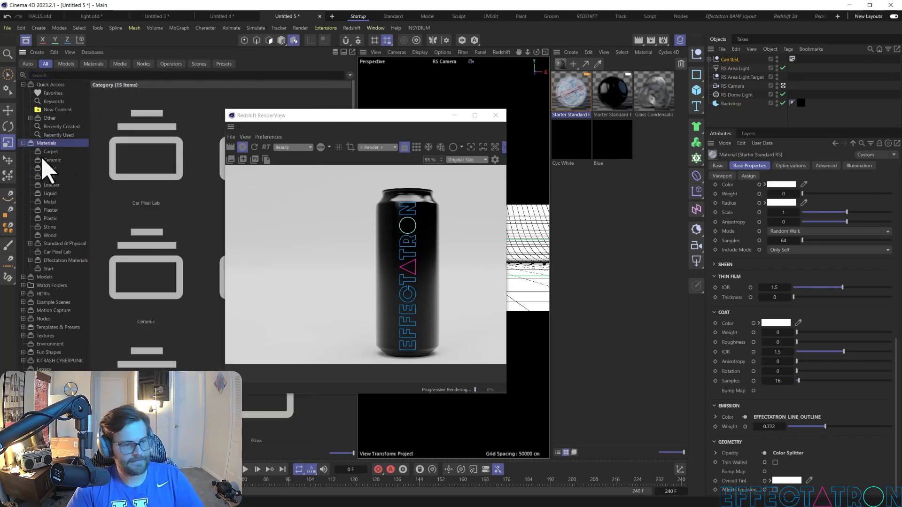
left_click(51, 194)
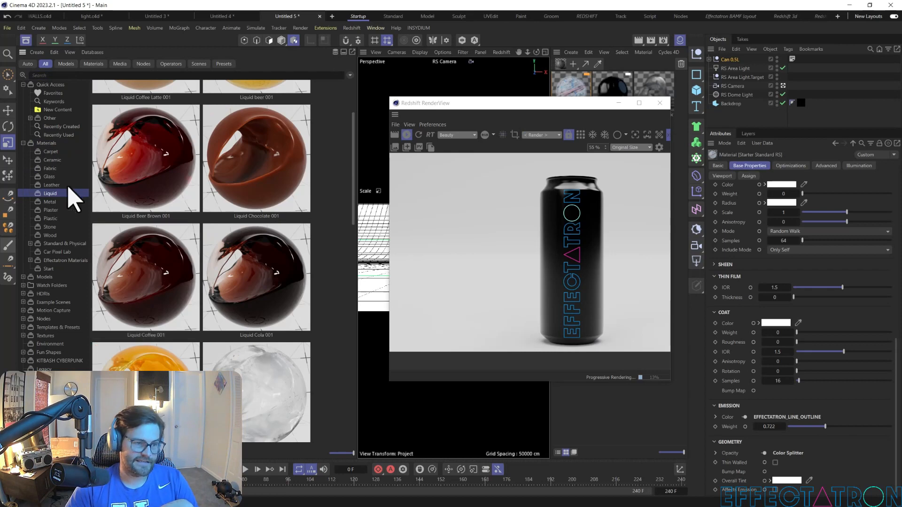
left_click(50, 177)
Step: Look through the Glass materials for condensation and rain variants that suit the can
scroll(211, 216, "down", 2)
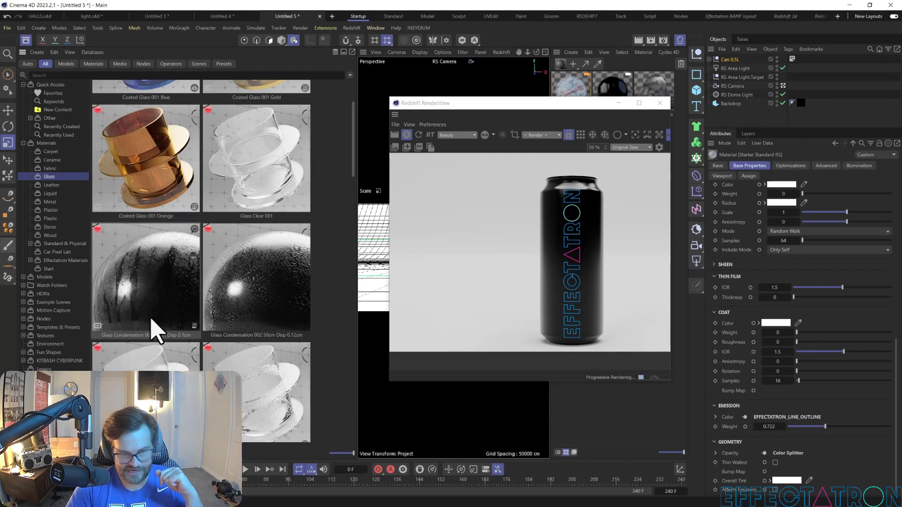
scroll(174, 305, "down", 3)
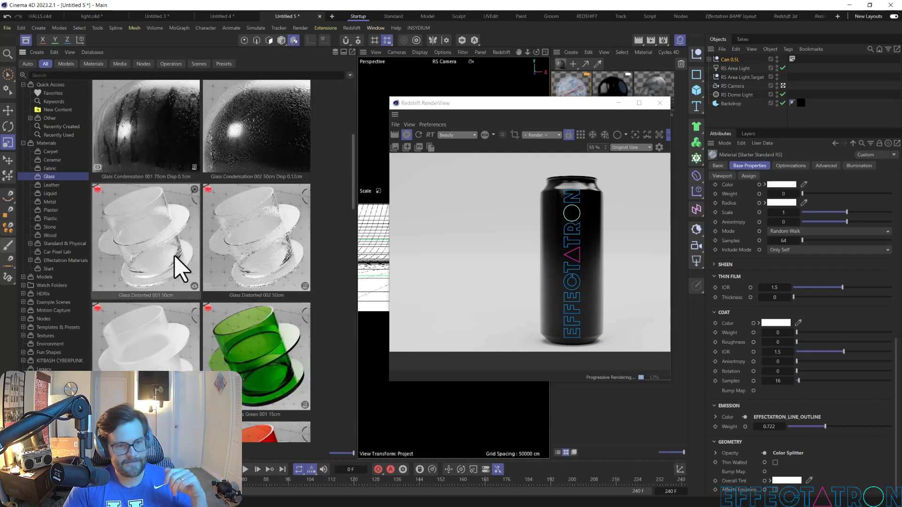
scroll(253, 193, "down", 1)
scroll(235, 263, "down", 15)
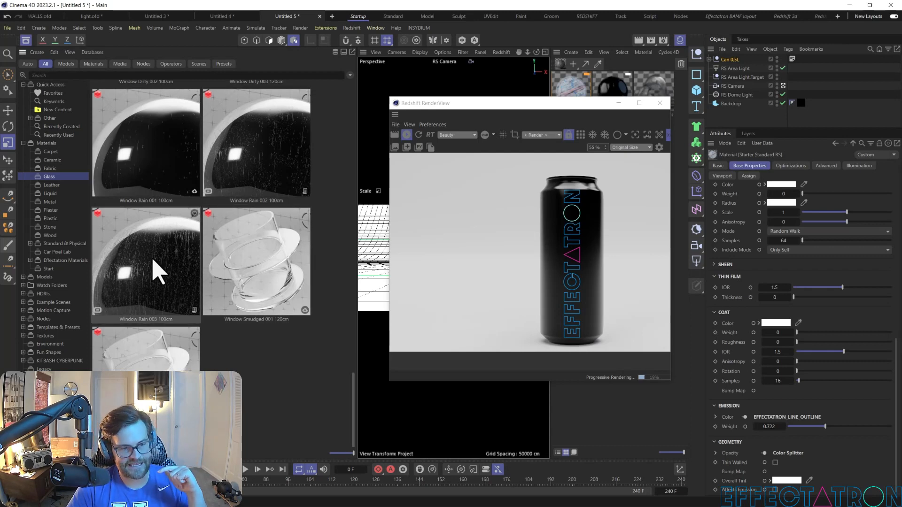
scroll(266, 201, "up", 5)
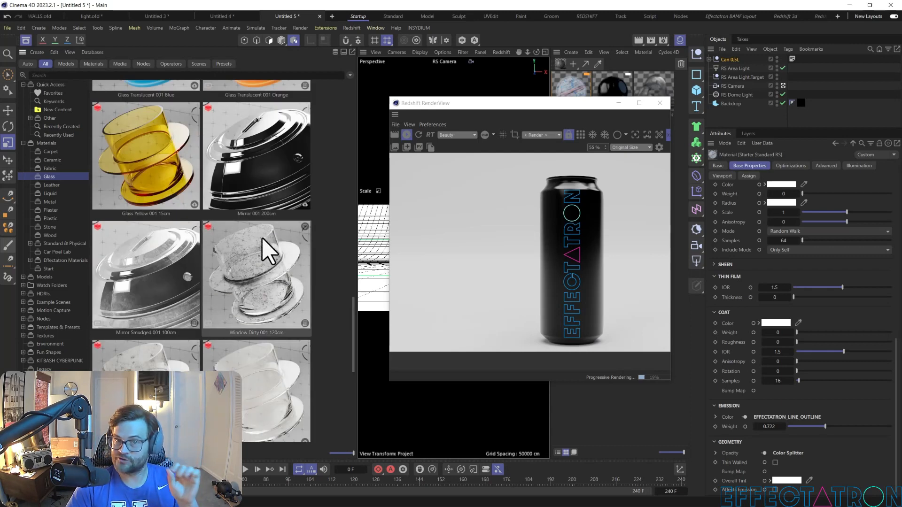
scroll(267, 253, "up", 6)
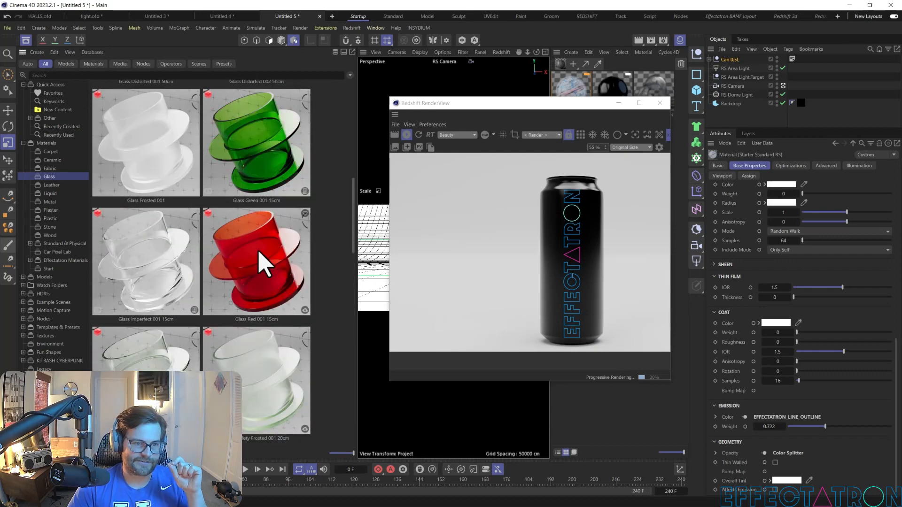
scroll(263, 263, "up", 3)
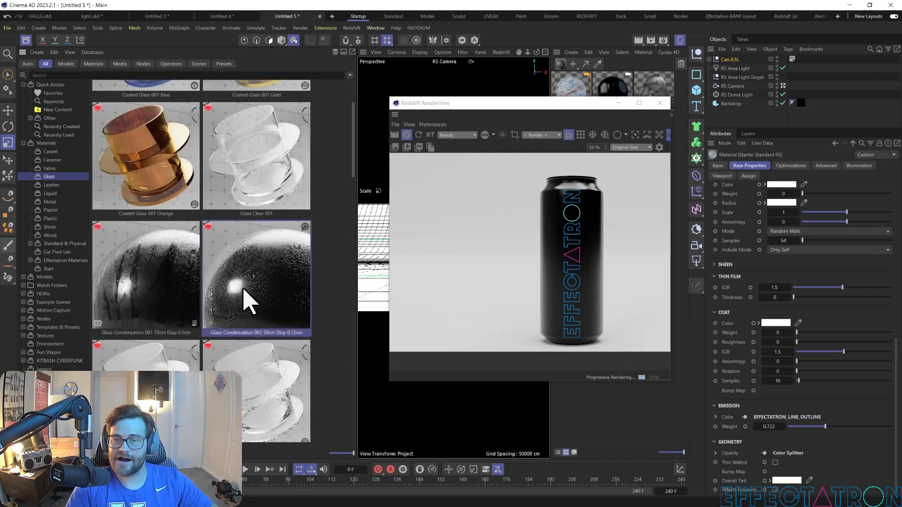
Step: Assign the Glass Condensation 002 50cm Disp 0.12cm material to the can and move its tag to the end of Can Main Shape's tags
left_click_drag(524, 103, 486, 161)
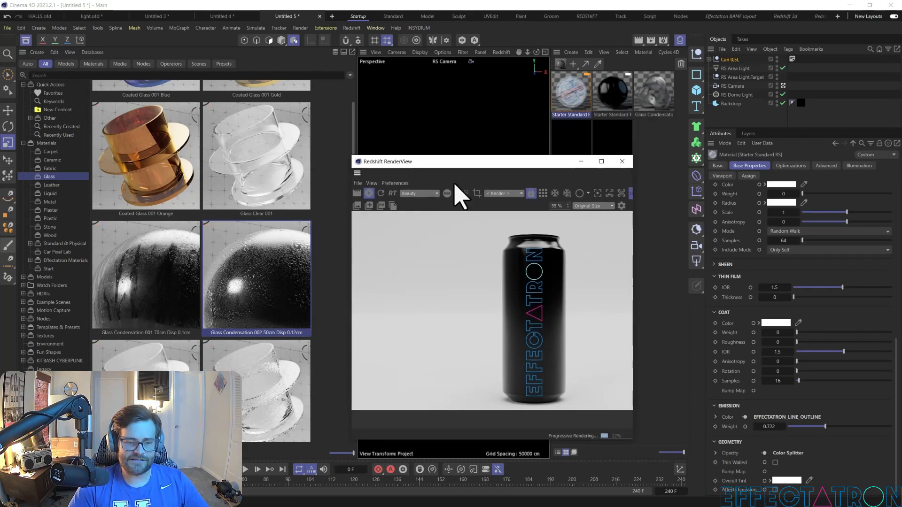
left_click_drag(282, 258, 708, 120)
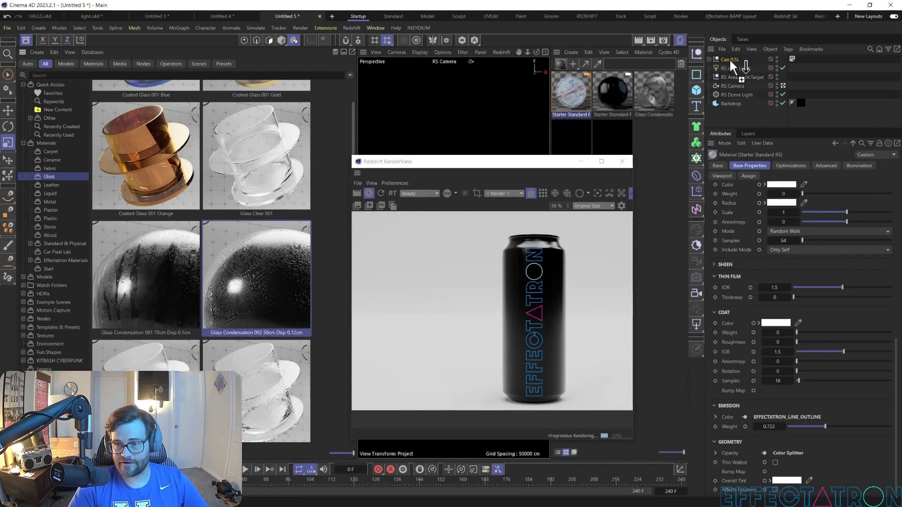
left_click_drag(731, 62, 731, 60)
left_click_drag(463, 171, 295, 140)
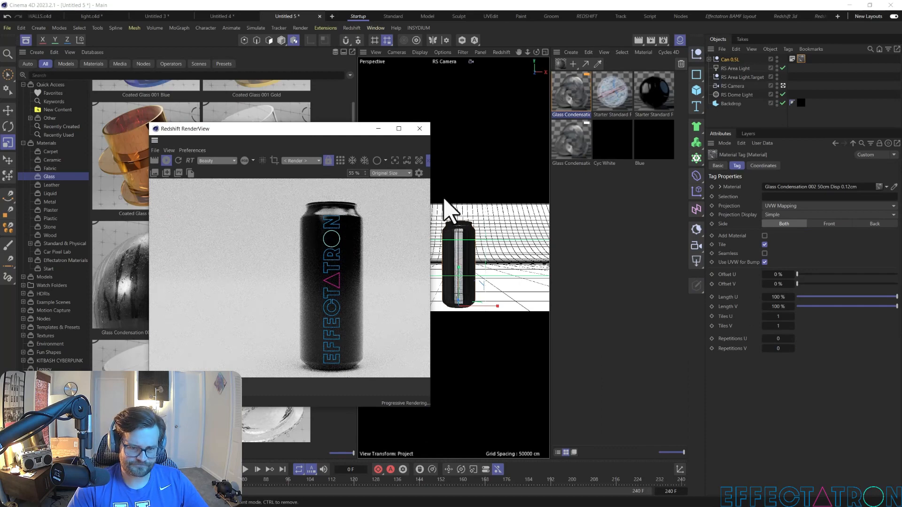
left_click(709, 59)
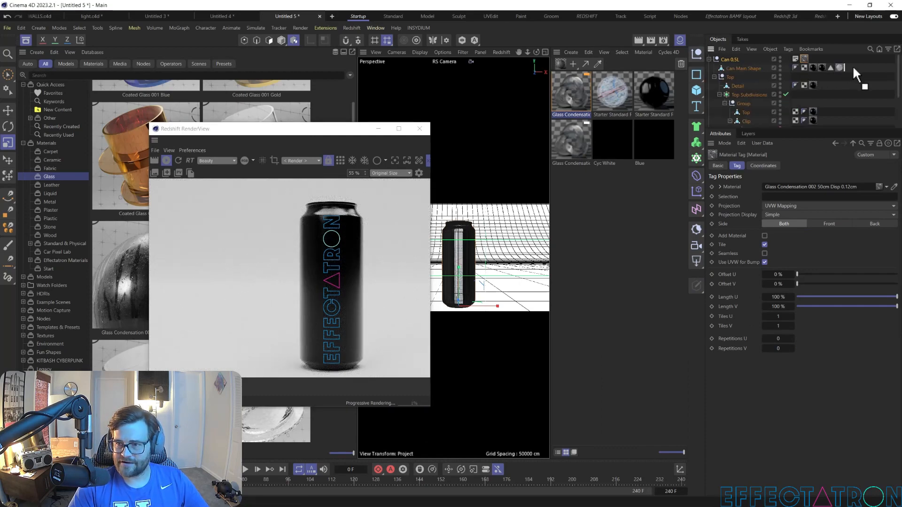
left_click_drag(852, 66, 850, 67)
left_click_drag(346, 128, 273, 129)
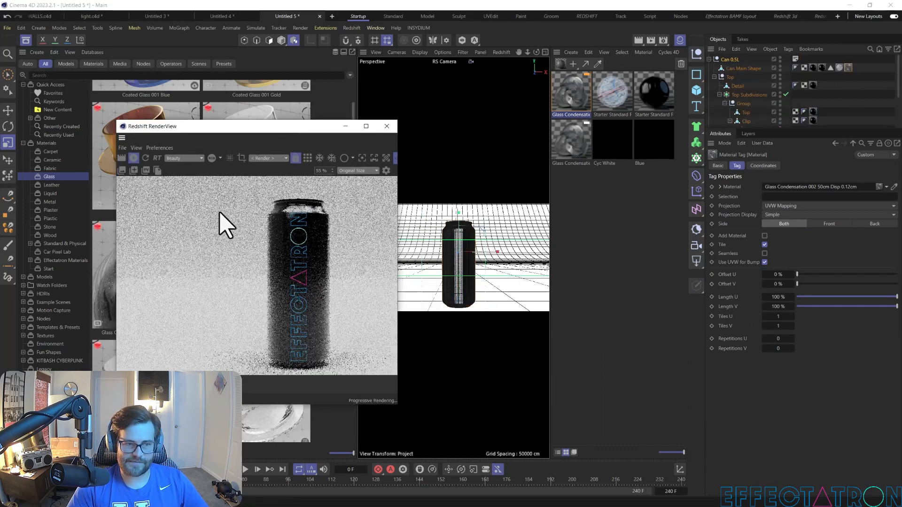
Step: Set New Range Max to 0.5 for the Displacement node in the newly added glass condensation material
scroll(305, 302, "up", 2)
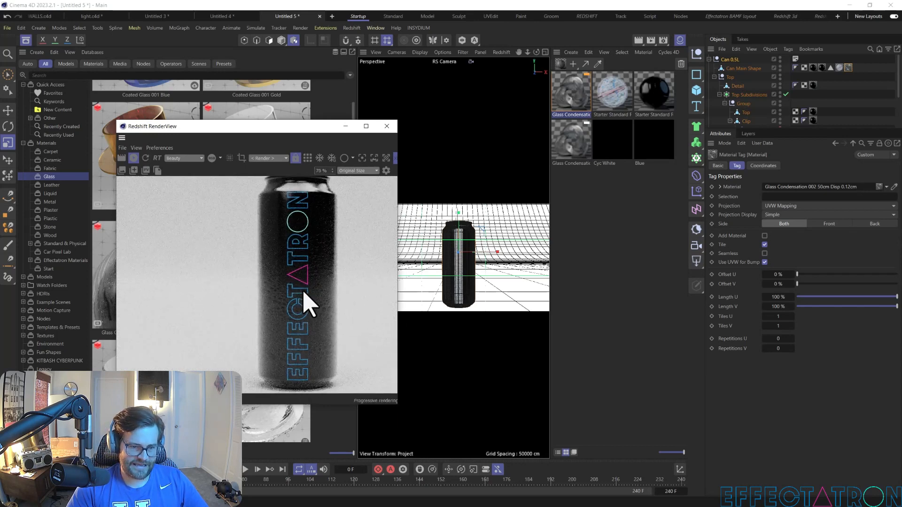
scroll(306, 302, "up", 2)
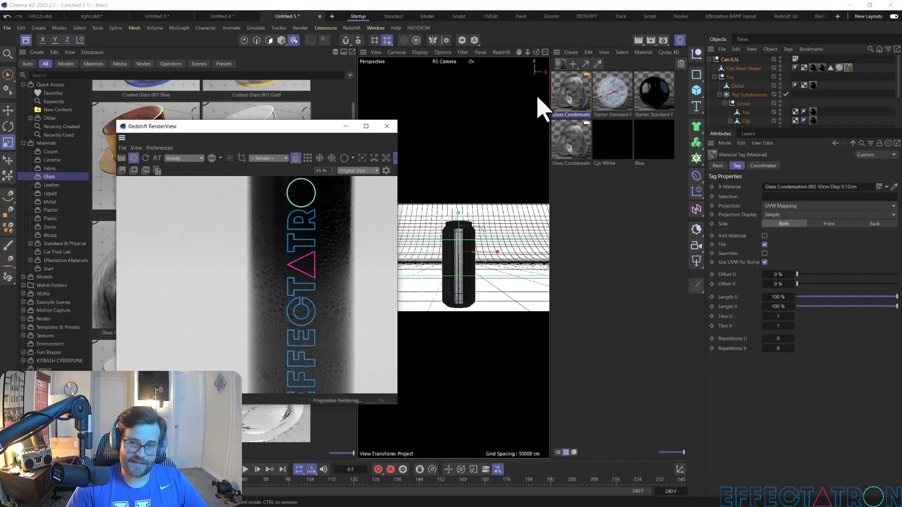
double_click(580, 100)
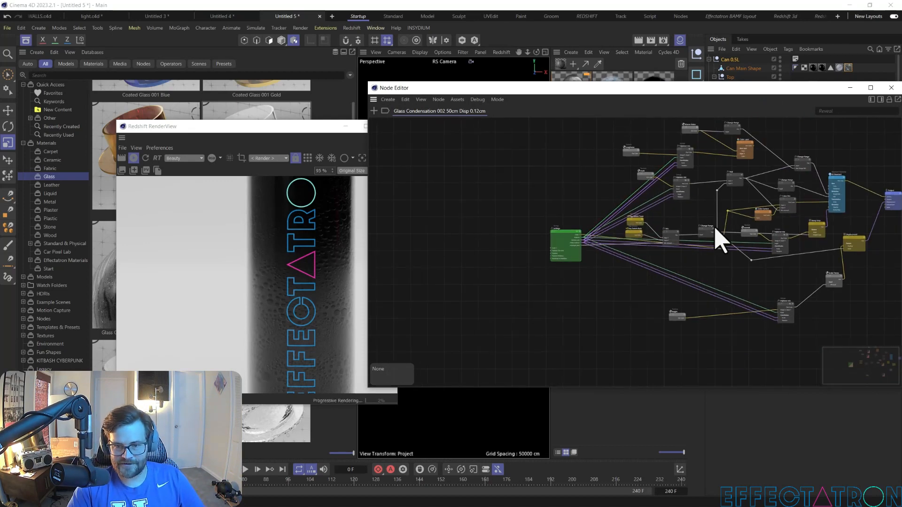
middle_click_drag(715, 235, 584, 266)
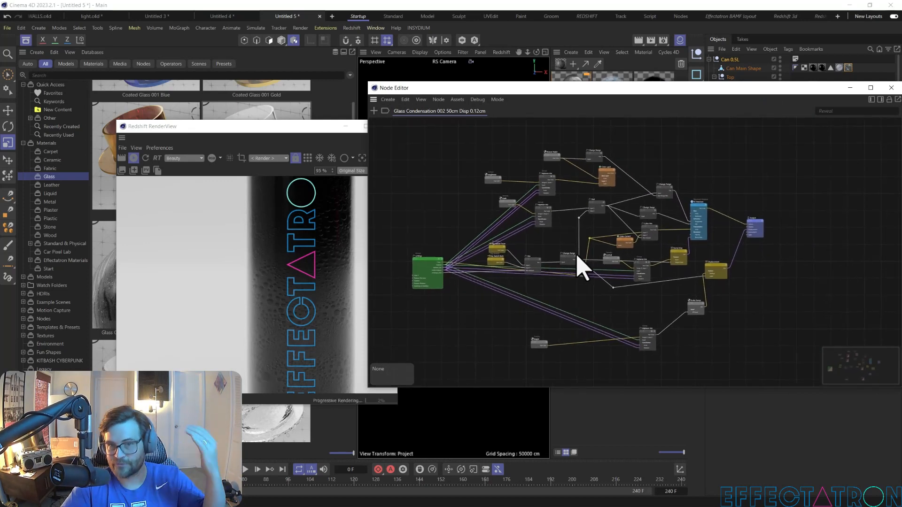
scroll(765, 319, "up", 10)
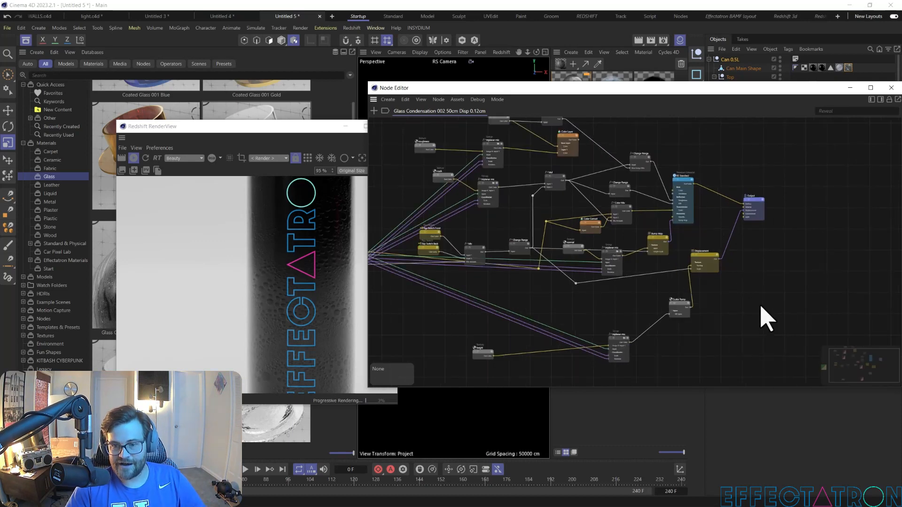
middle_click_drag(517, 182, 606, 328)
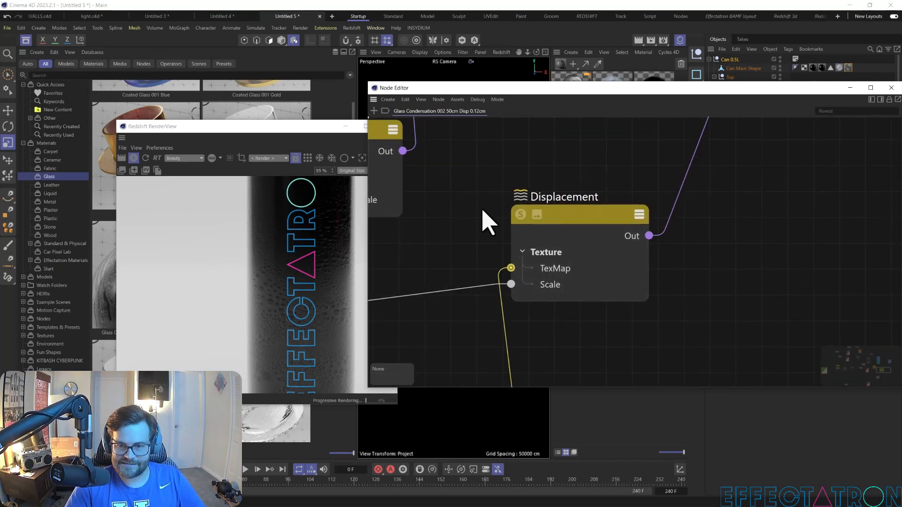
left_click(590, 227)
left_click(880, 100)
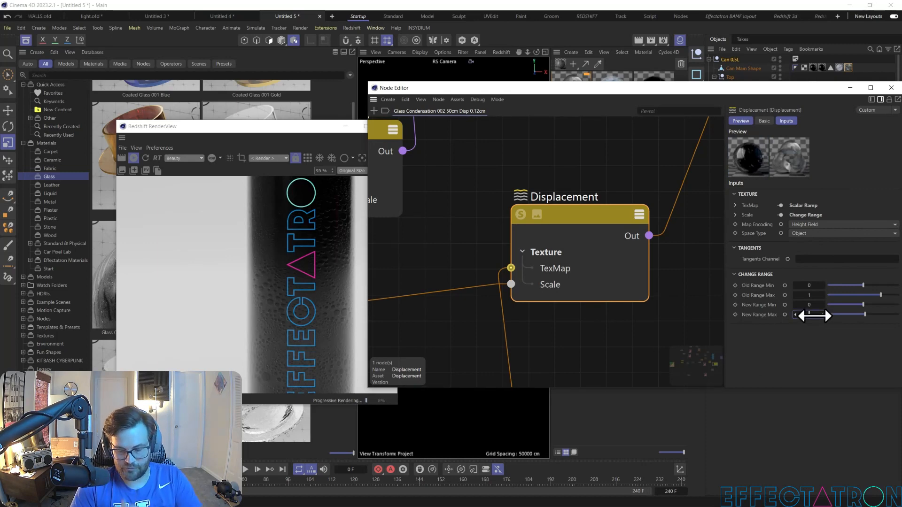
type("0.5")
key("Return")
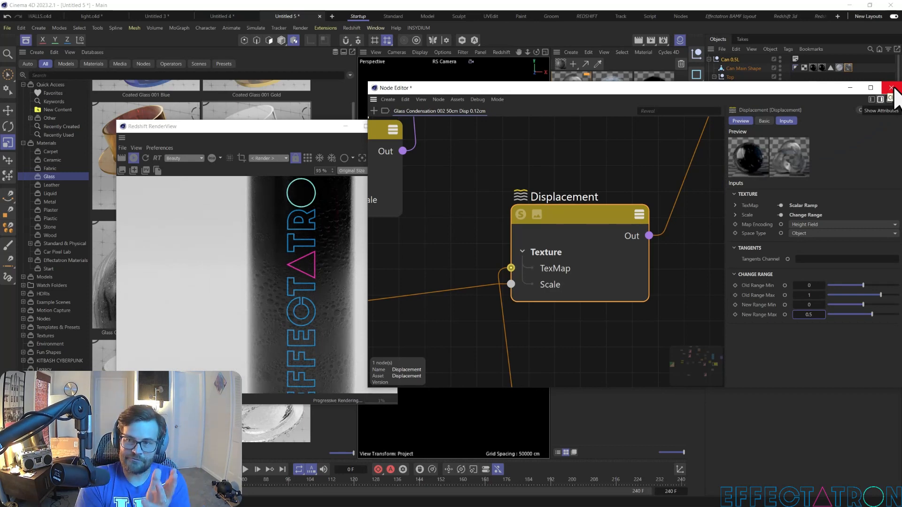
Step: Add a Redshift Object tag to Can Main Shape, override its geometry settings, and enable both displacement and tessellation
left_click(891, 88)
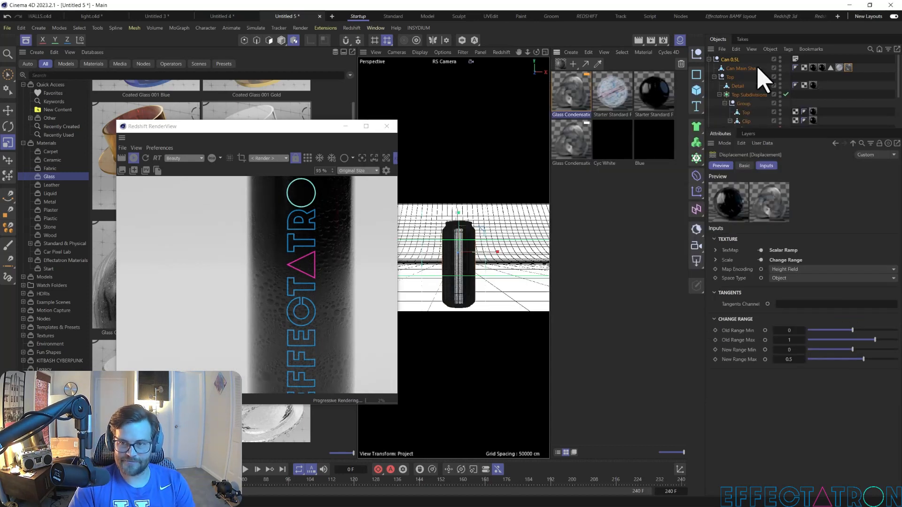
right_click(764, 80)
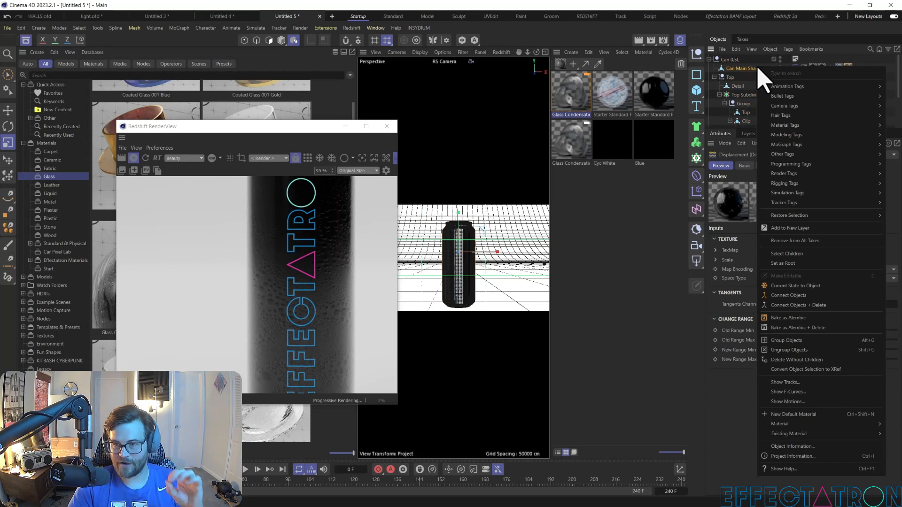
mouse_move(789, 174)
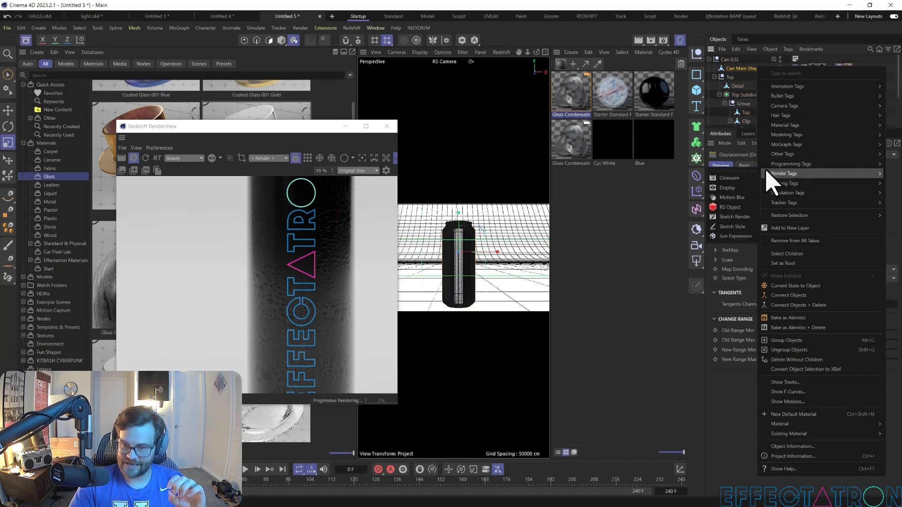
left_click(730, 207)
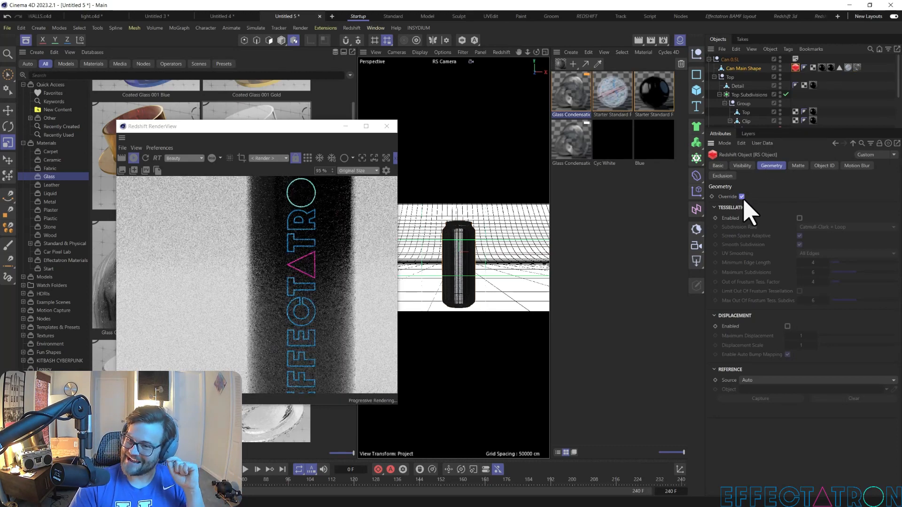
left_click(787, 326)
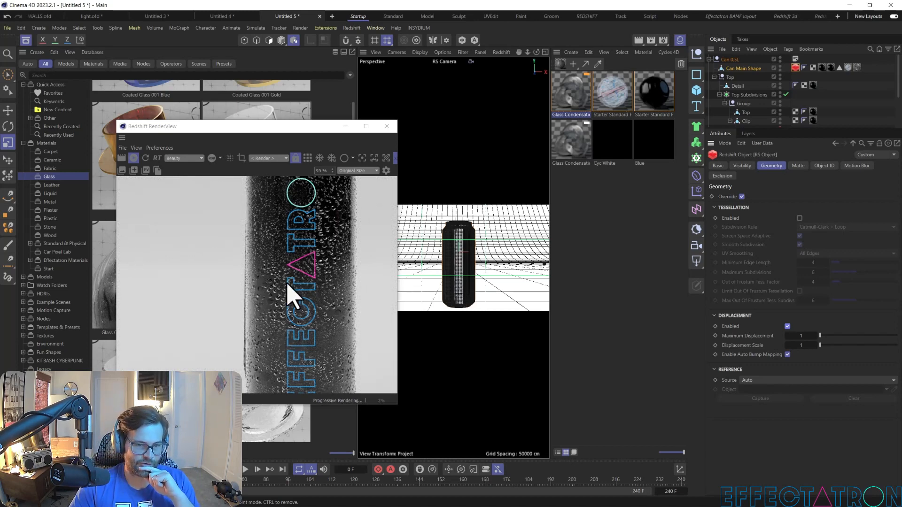
left_click(800, 219)
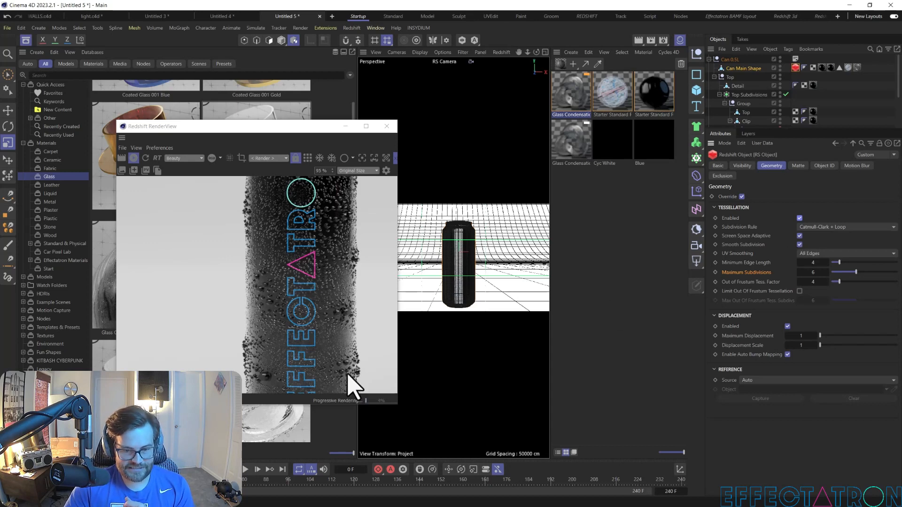
Step: Examine the displaced droplets in the render along the can's edges, base and logo lettering
scroll(284, 371, "down", 3)
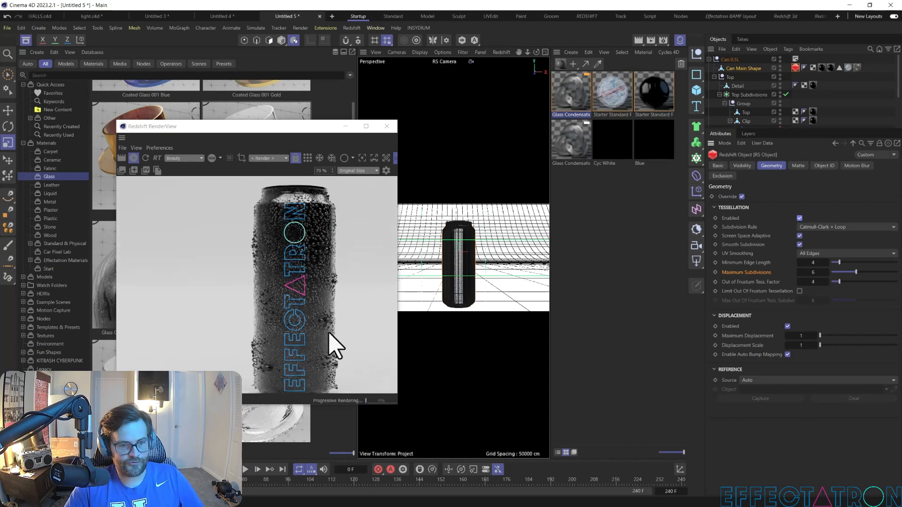
scroll(331, 345, "up", 1)
scroll(332, 329, "up", 3)
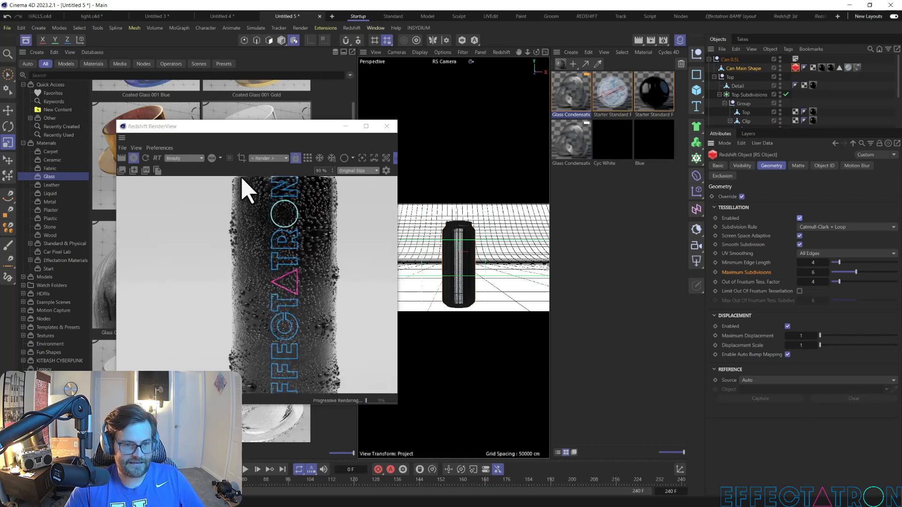
scroll(276, 326, "up", 10)
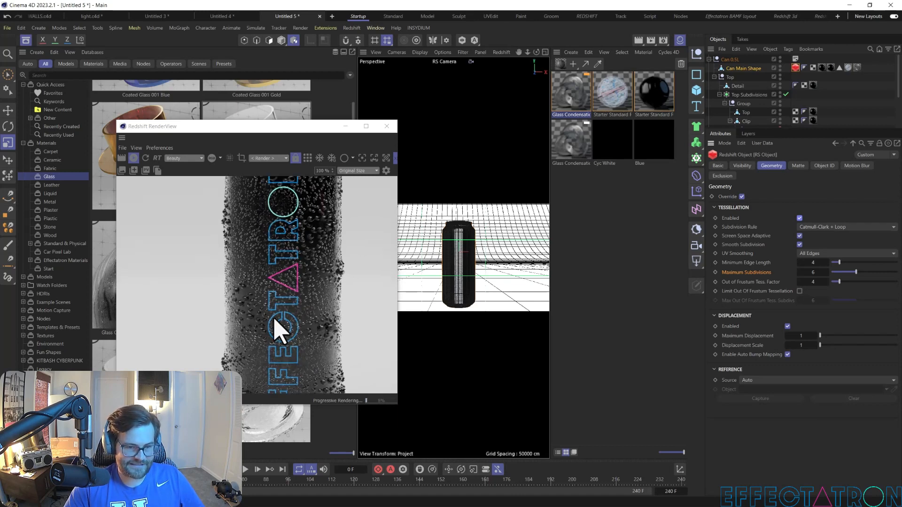
scroll(321, 310, "down", 5)
middle_click_drag(338, 357, 300, 251)
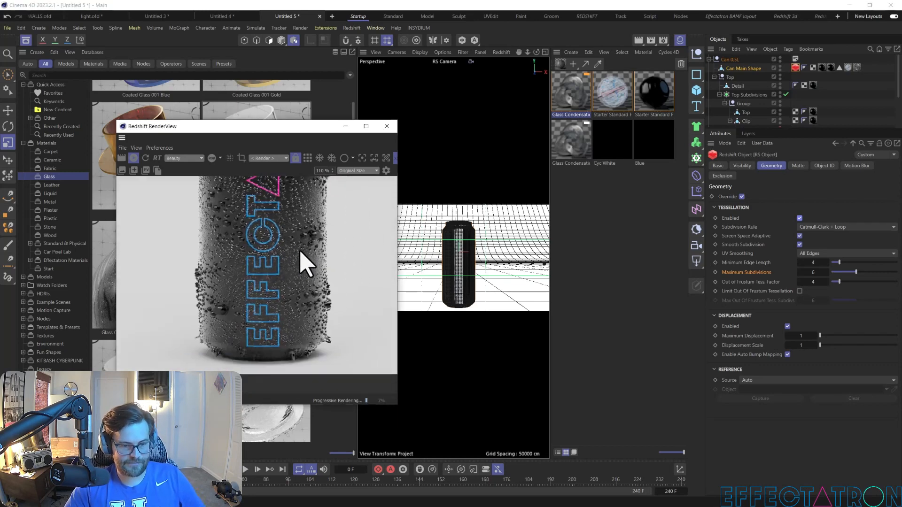
scroll(312, 307, "up", 20)
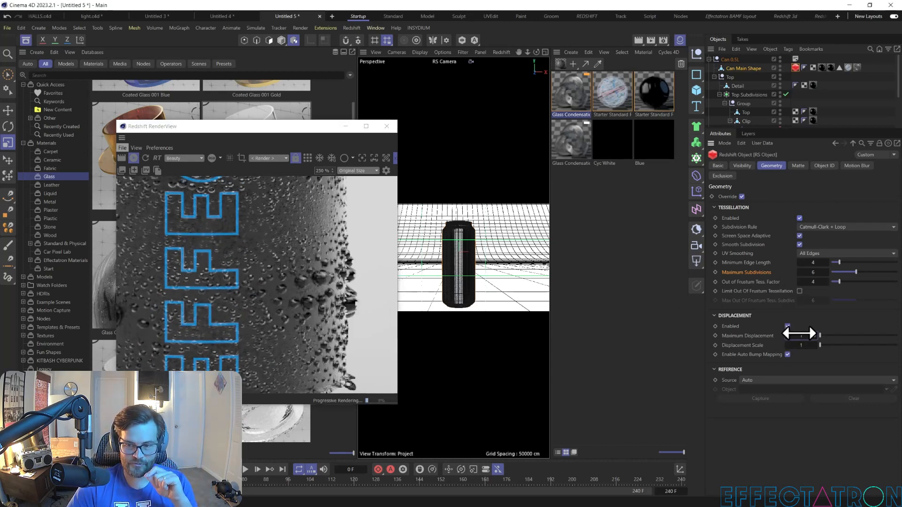
Step: Set New Range Max to 0.25 for the glass condensation material's Displacement node and refresh the render
double_click(577, 99)
left_click(872, 97)
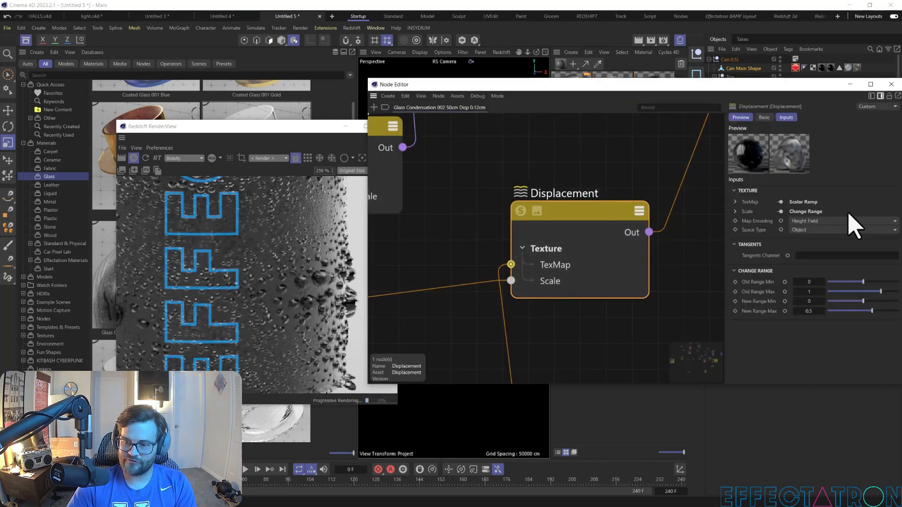
left_click(810, 314)
type("2")
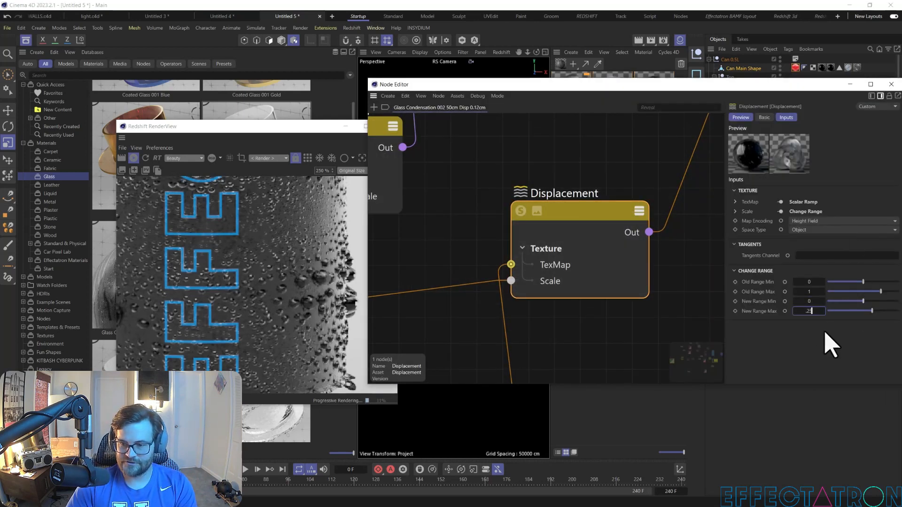
key("Return")
left_click(892, 85)
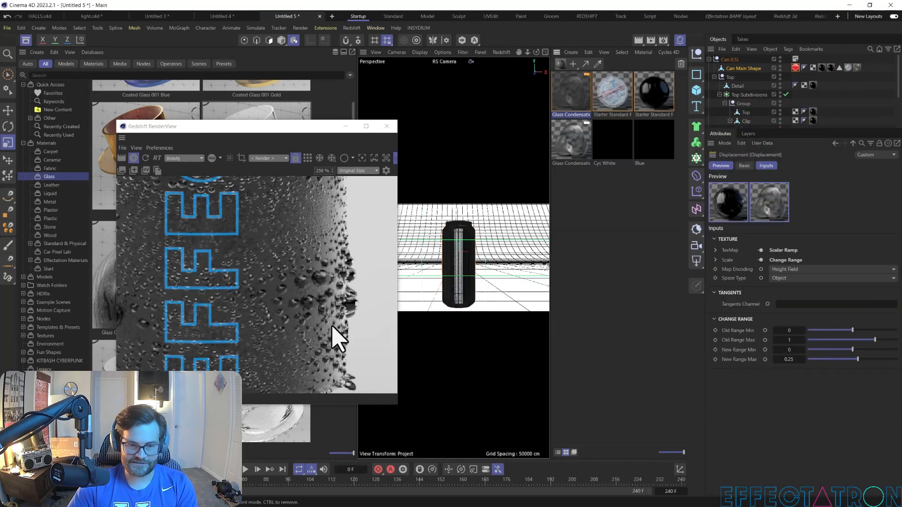
left_click(146, 158)
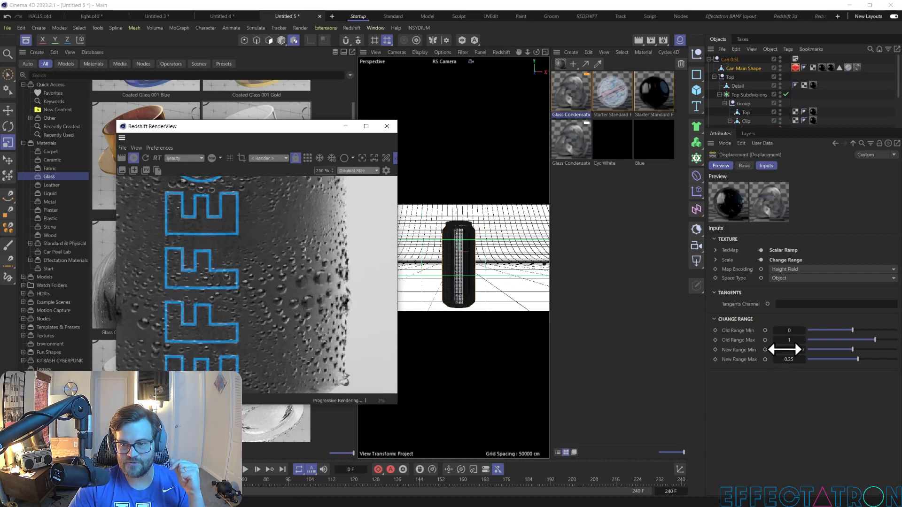
Step: Set the Displacement node's New Range Min to -0.1 and check the droplets in the render
double_click(577, 97)
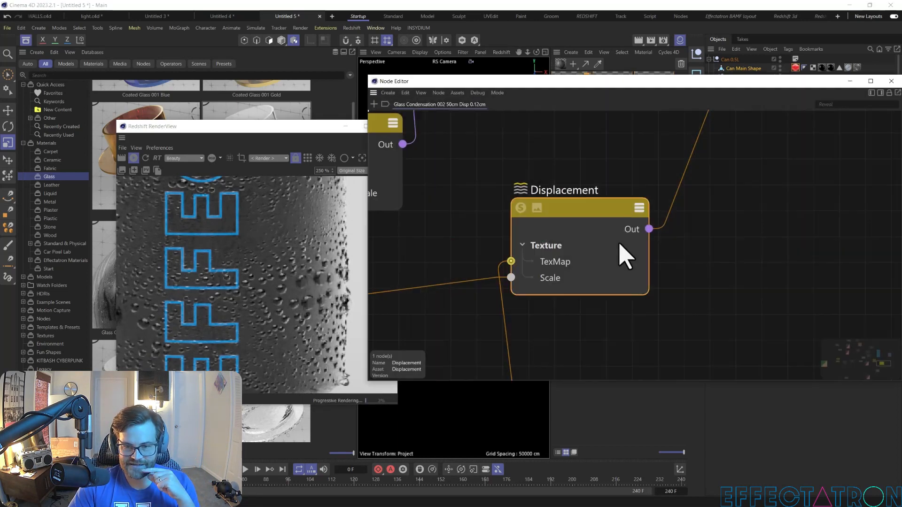
left_click(881, 93)
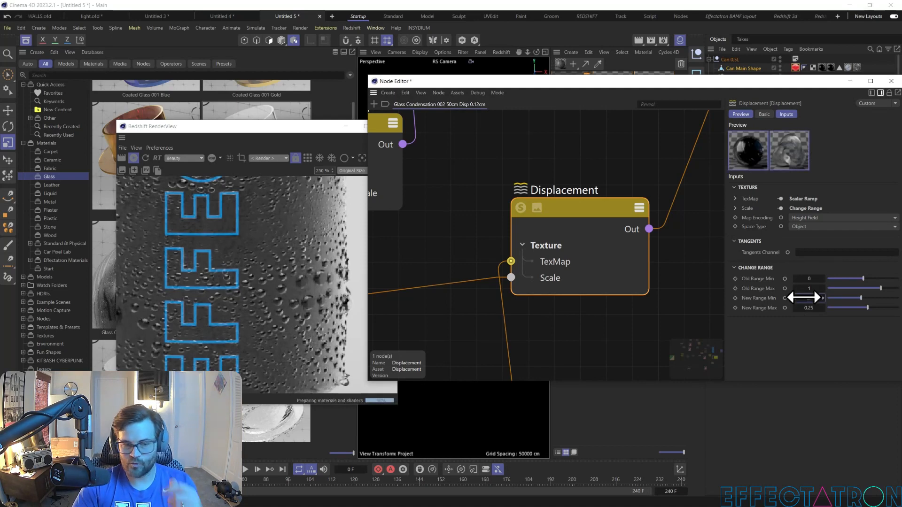
left_click(256, 126)
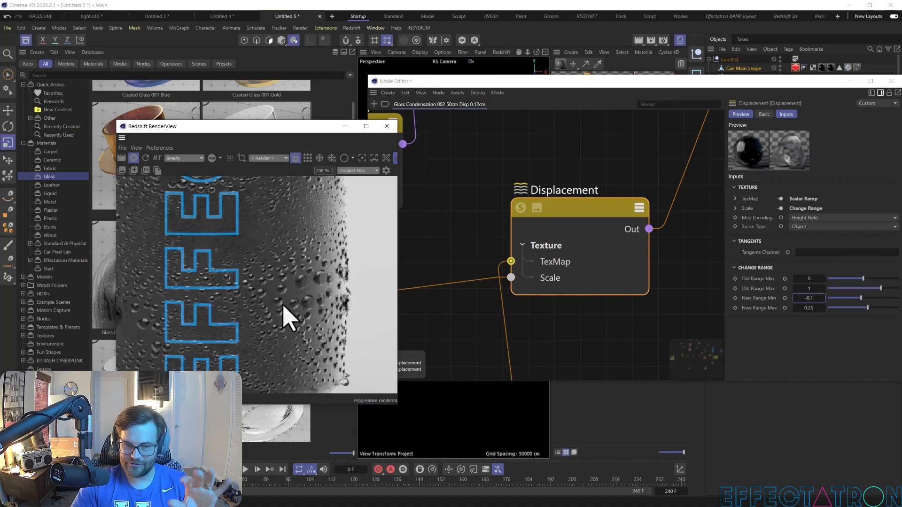
scroll(298, 326, "up", 1)
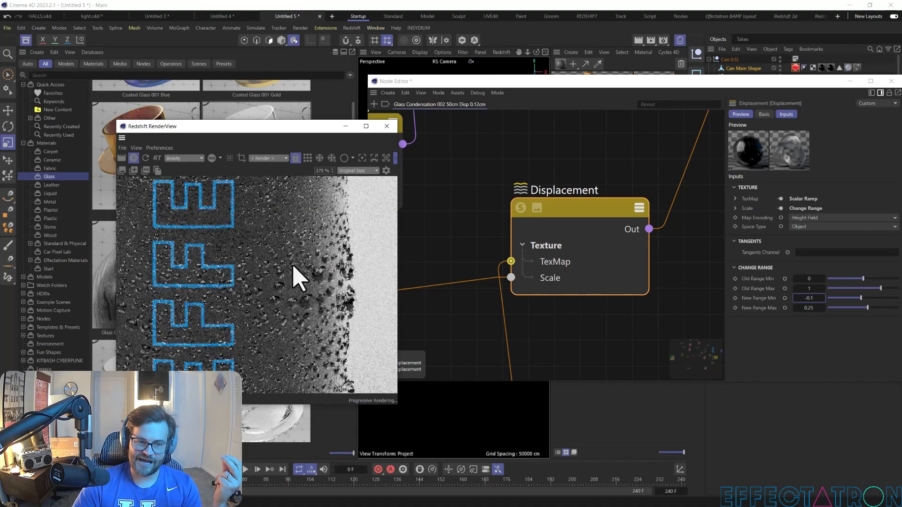
scroll(298, 280, "down", 3)
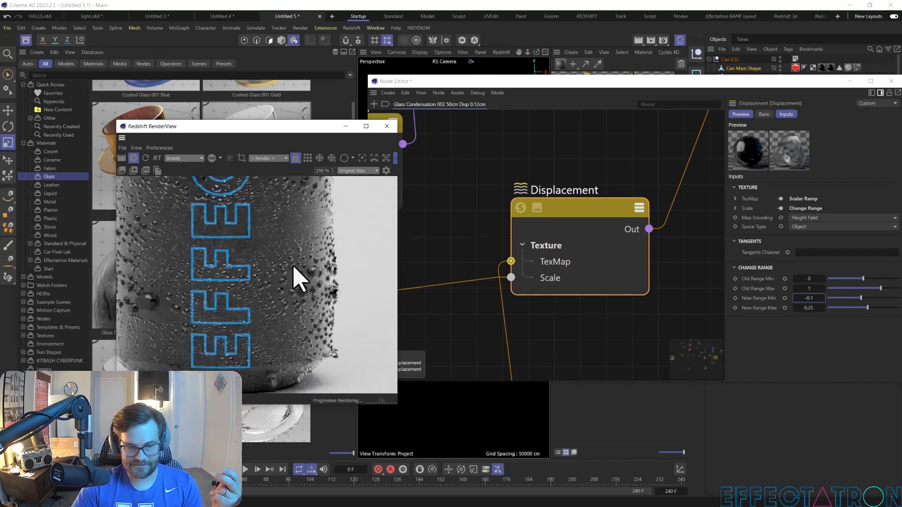
scroll(299, 280, "down", 1)
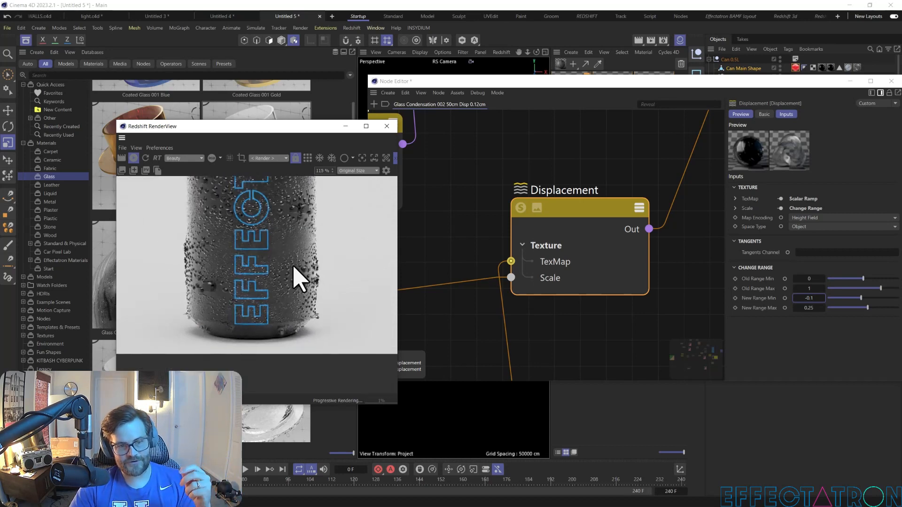
scroll(293, 267, "down", 1)
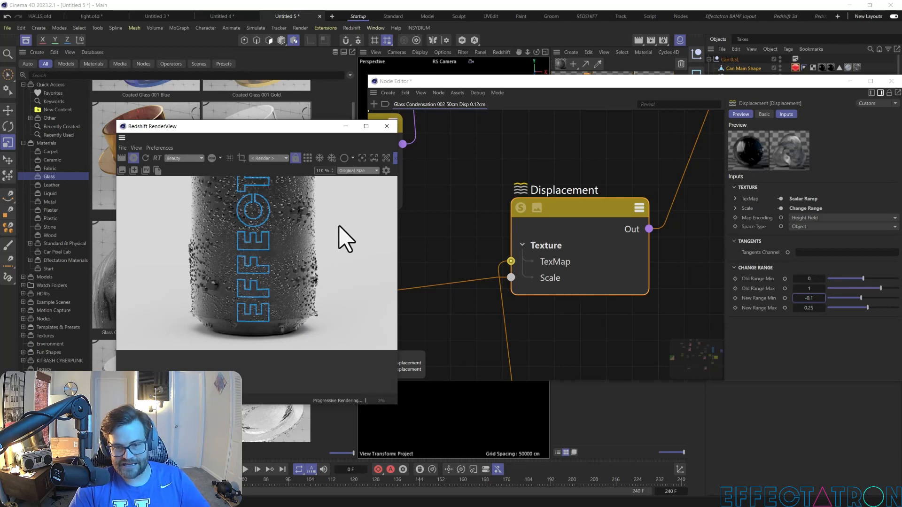
Step: Edit the Displacement node's New Range Min again and close the Node Editor
left_click(810, 298)
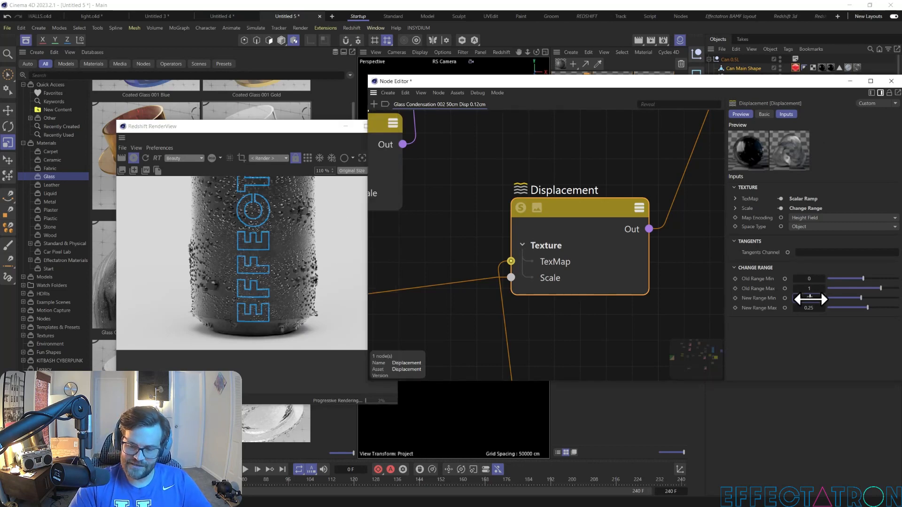
left_click(674, 318)
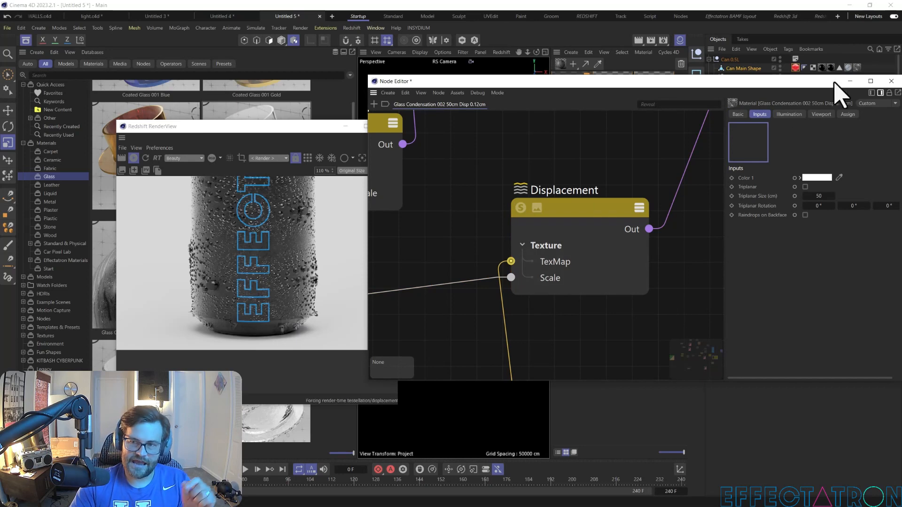
left_click(890, 81)
Step: Duplicate the Can 0.5L group and remove the Redshift Object and glass condensation tags from the original's Can Main Shape
left_click(731, 60)
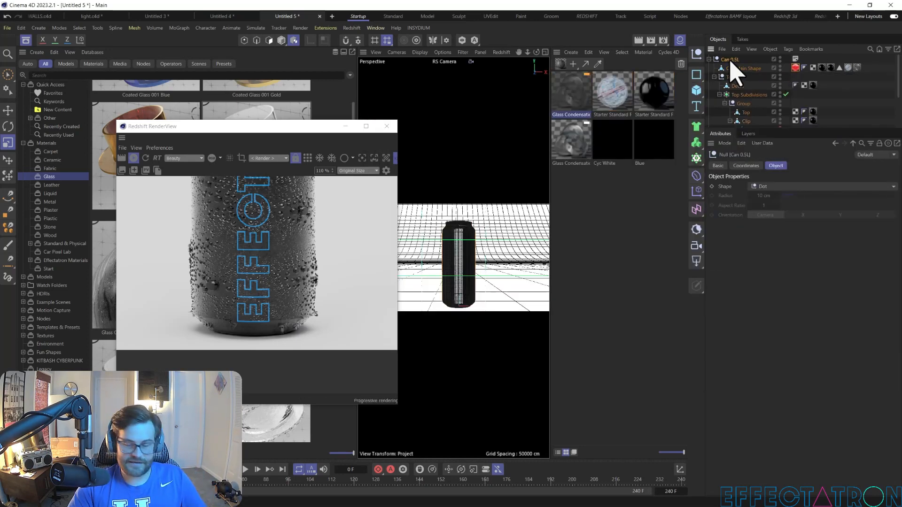
key("ctrl+c")
key("ctrl+v")
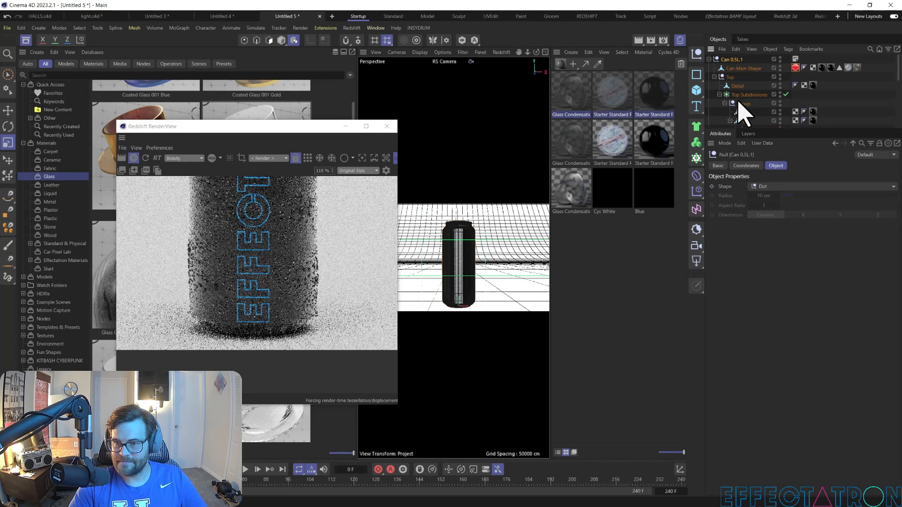
scroll(747, 94, "down", 3)
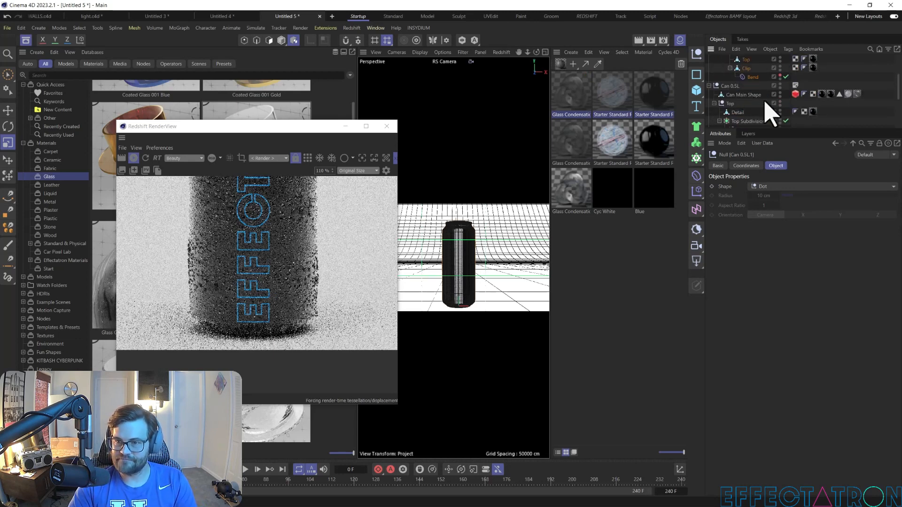
left_click(847, 94)
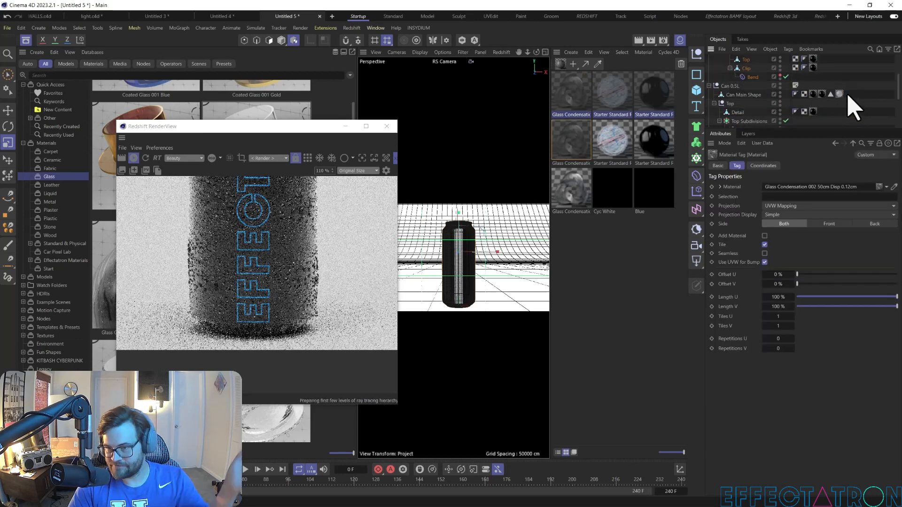
key("Delete")
Step: Strip the duplicate's Can Main Shape of its extra condensation, Bottom stand selection and Starter Standard RS tags, keeping the last glass condensation material
scroll(754, 96, "up", 3)
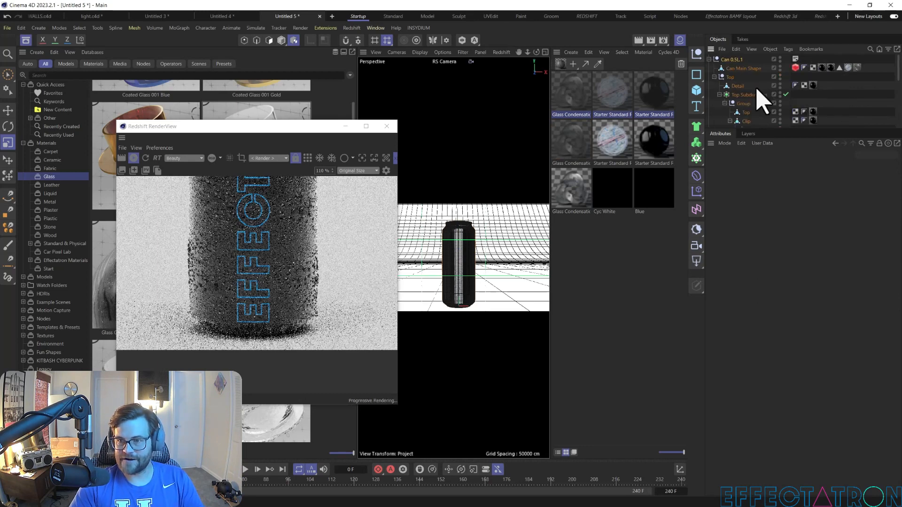
left_click(848, 68)
key("Delete")
left_click(839, 67)
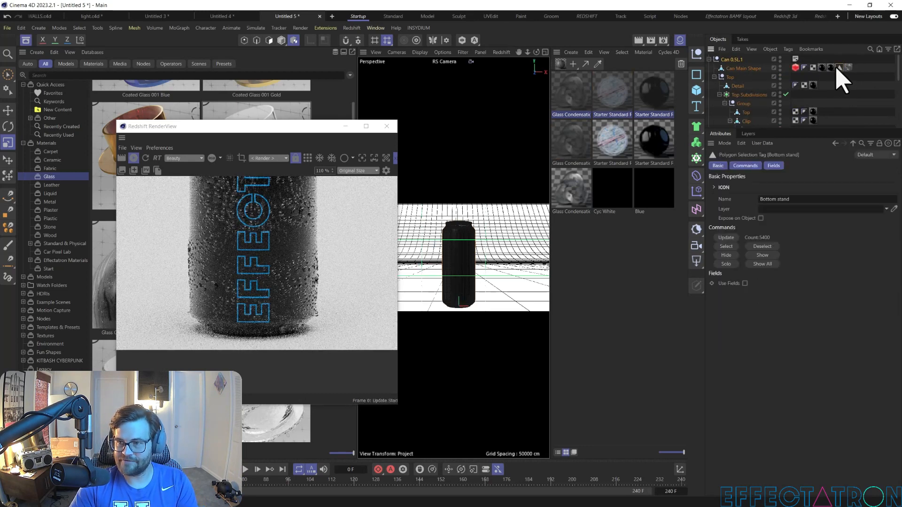
key("Delete")
left_click(823, 68)
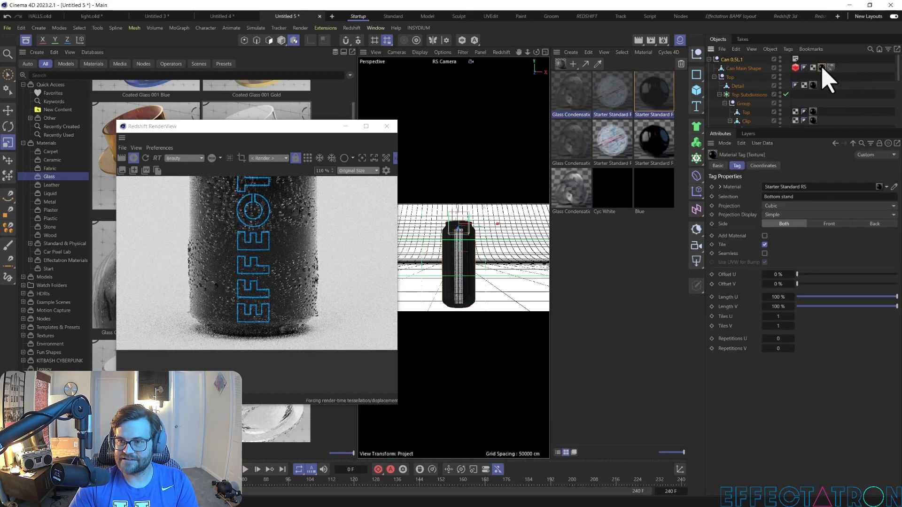
key("Delete")
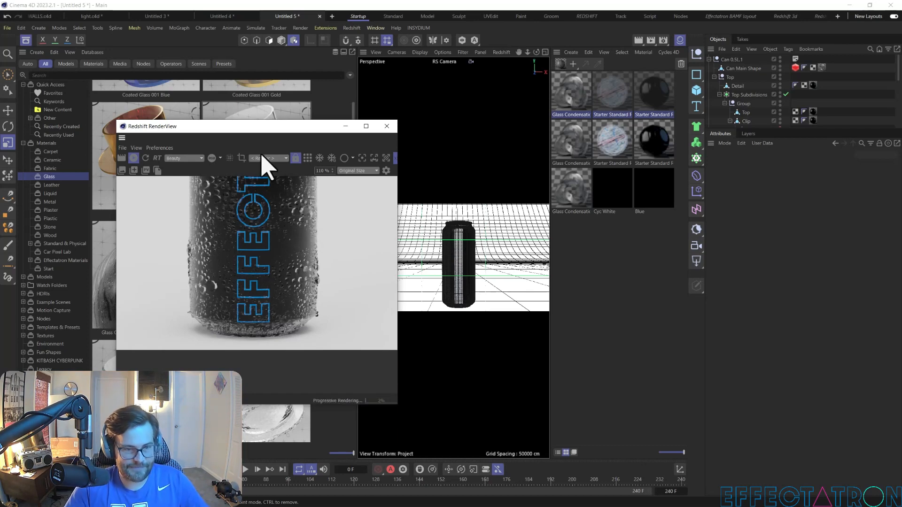
Step: Close the Asset Browser, move the RenderView clear of the can and frame the middle of the logo closely in the viewport
left_click(26, 41)
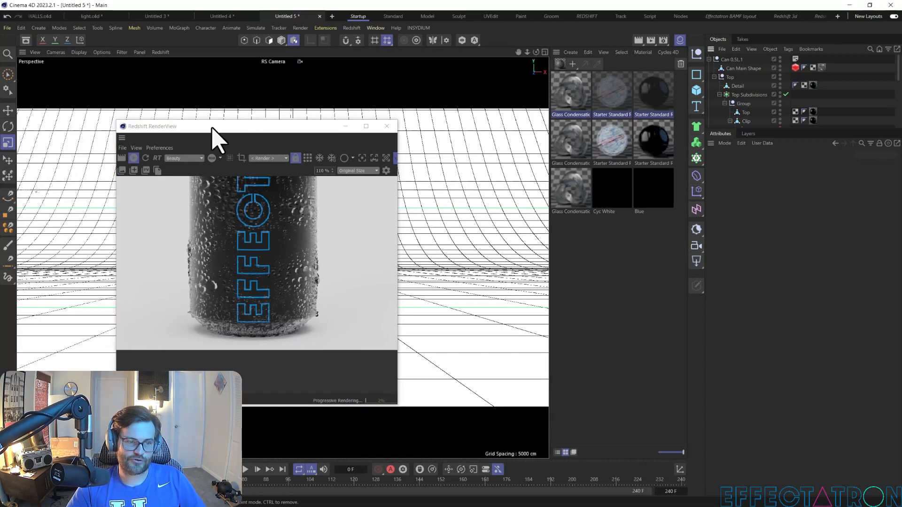
left_click_drag(214, 127, 499, 105)
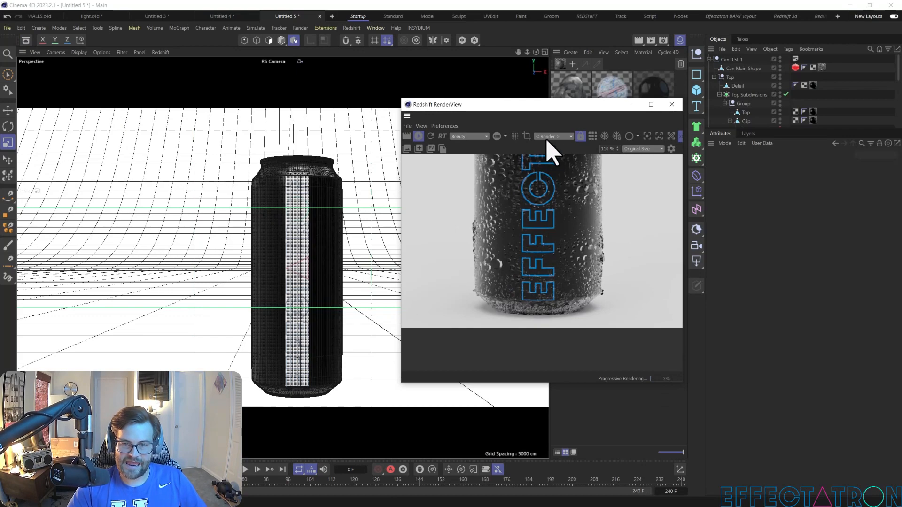
scroll(321, 268, "up", 5)
scroll(322, 310, "up", 3)
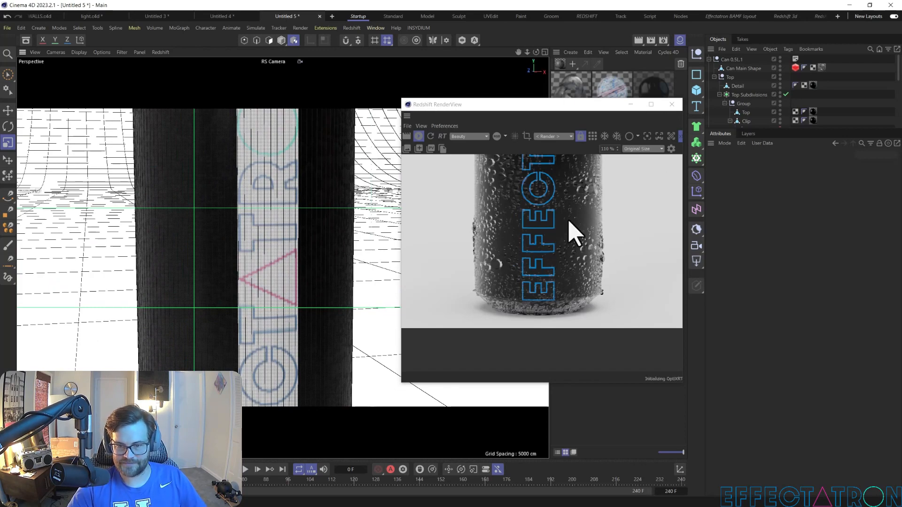
Step: Set Maximum Subdivisions to 7 in the Redshift Object tag's tessellation and examine the droplets along the can's edge in the render
left_click_drag(555, 105, 386, 104)
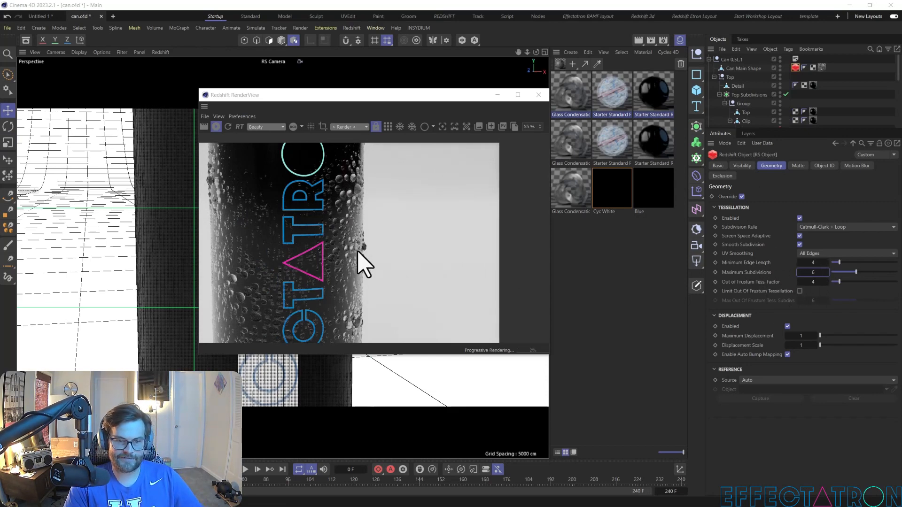
scroll(365, 253, "up", 5)
scroll(366, 256, "up", 3)
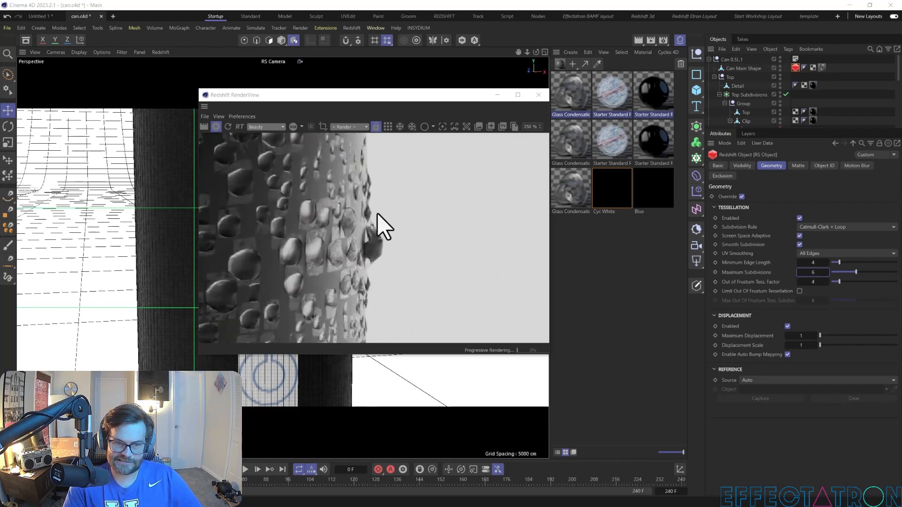
scroll(336, 241, "down", 2)
scroll(350, 256, "down", 5)
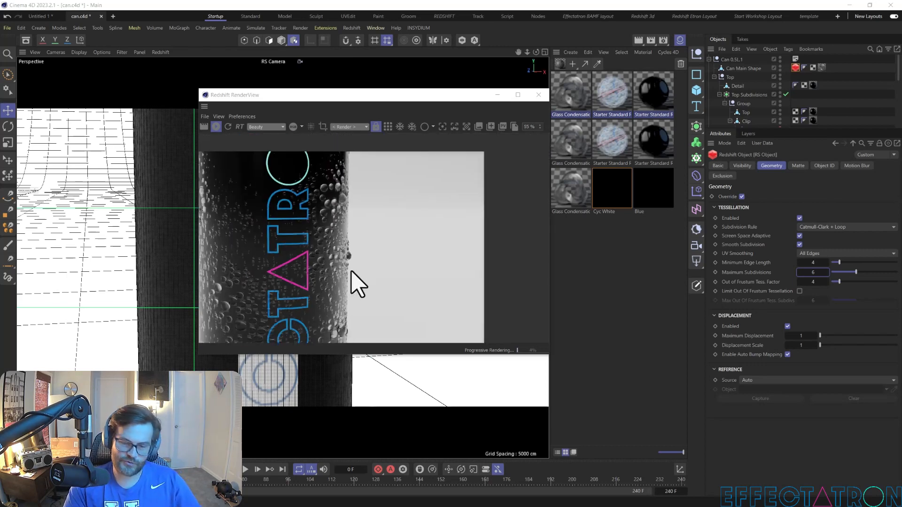
left_click(827, 272)
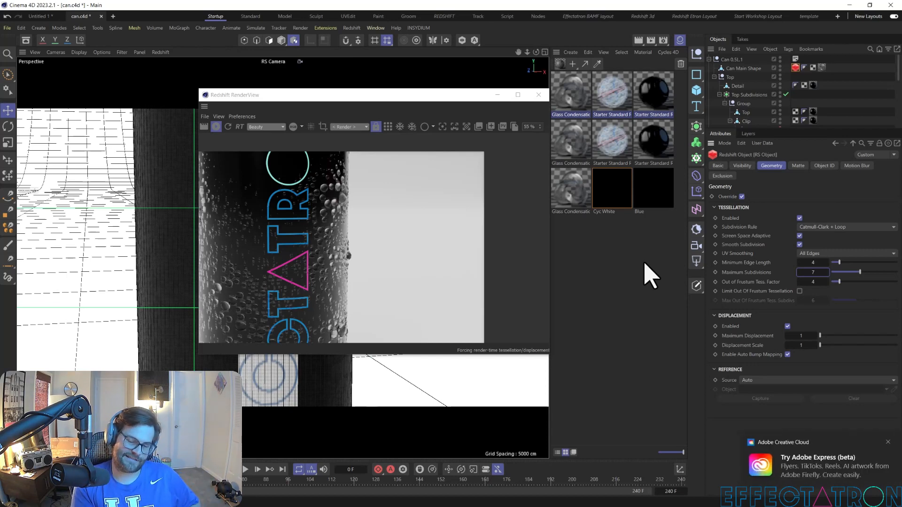
left_click(883, 443)
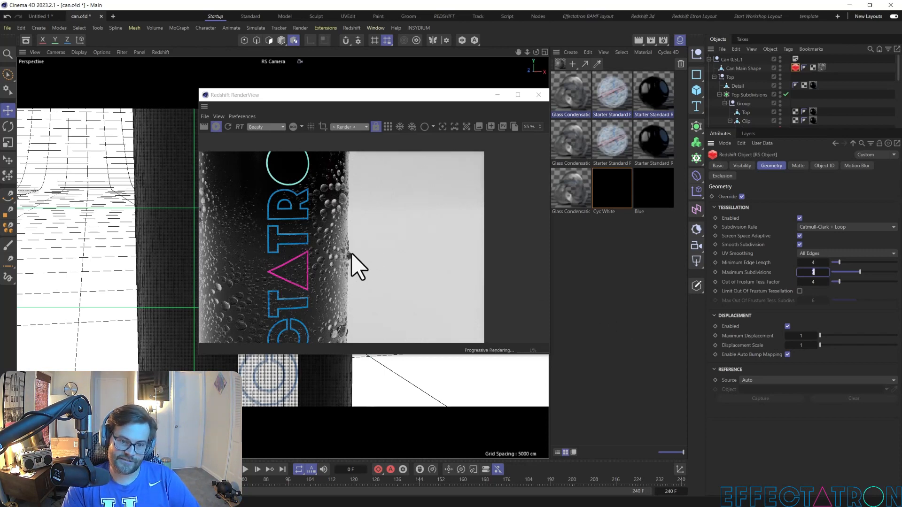
scroll(352, 265, "up", 5)
scroll(347, 256, "up", 3)
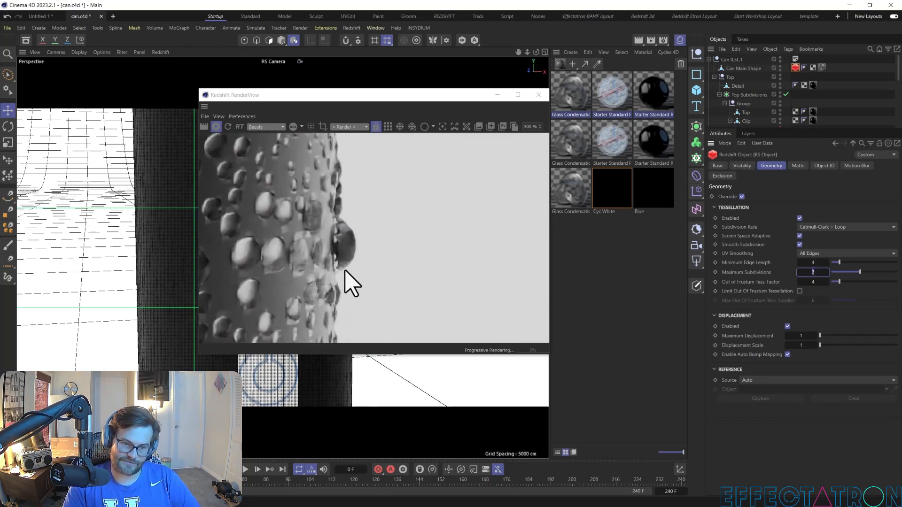
scroll(306, 256, "down", 8)
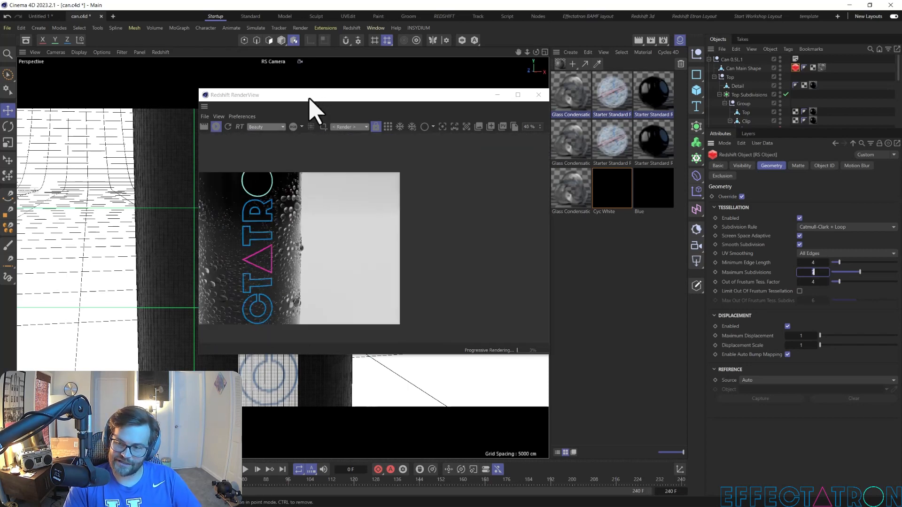
Step: Set Tiles U to 1.25 on the glass condensation material tag of the duplicate's Can Main Shape, keeping UVW Mapping projection
left_click_drag(310, 99, 362, 98)
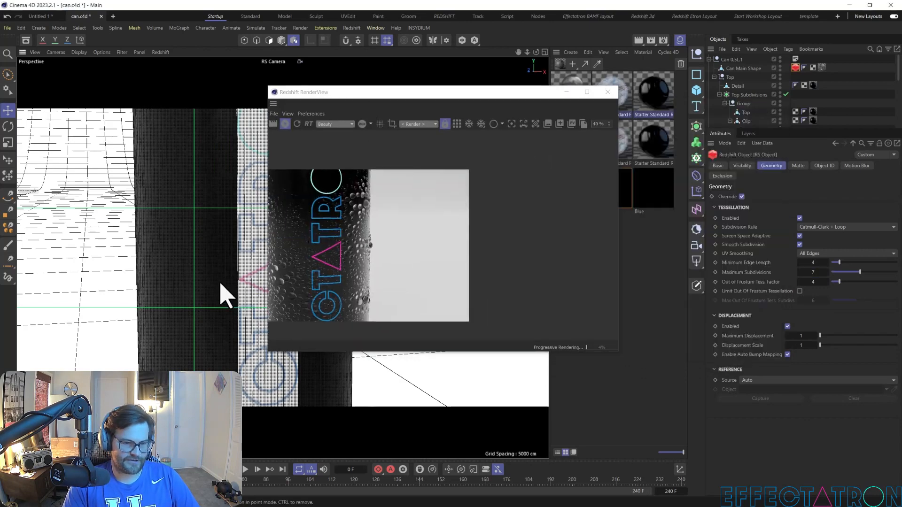
scroll(223, 296, "up", 5)
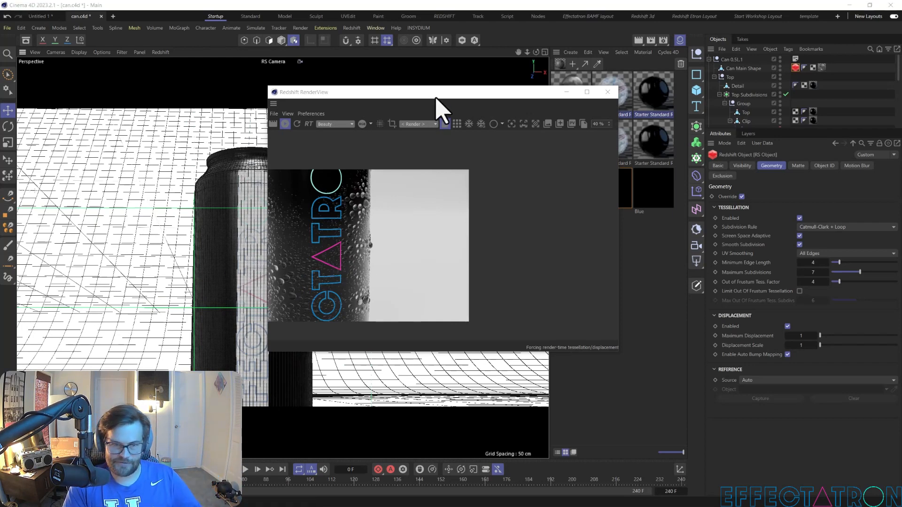
left_click_drag(437, 94, 328, 100)
scroll(219, 270, "down", 1)
scroll(249, 268, "up", 3)
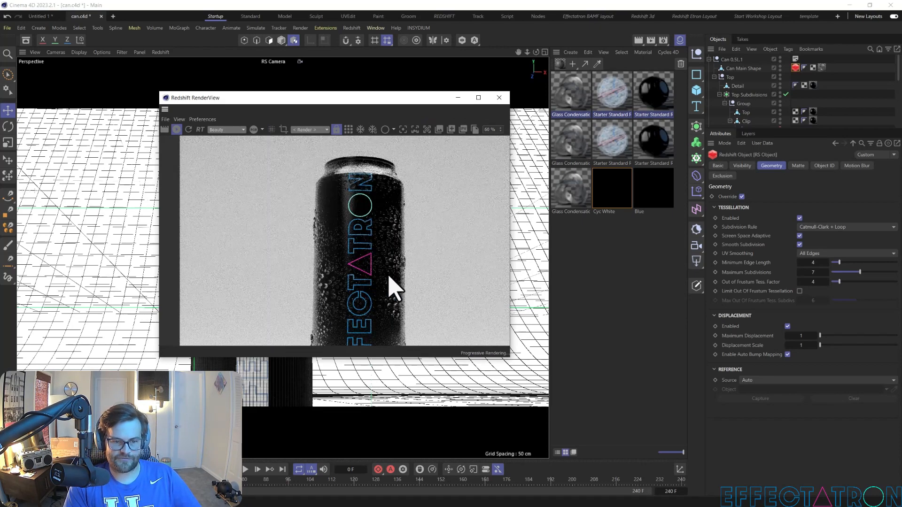
left_click(823, 67)
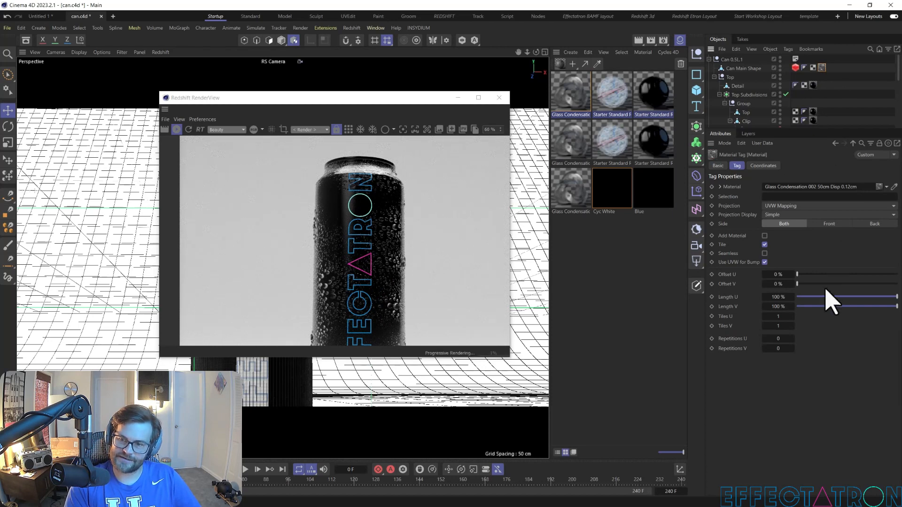
left_click(787, 206)
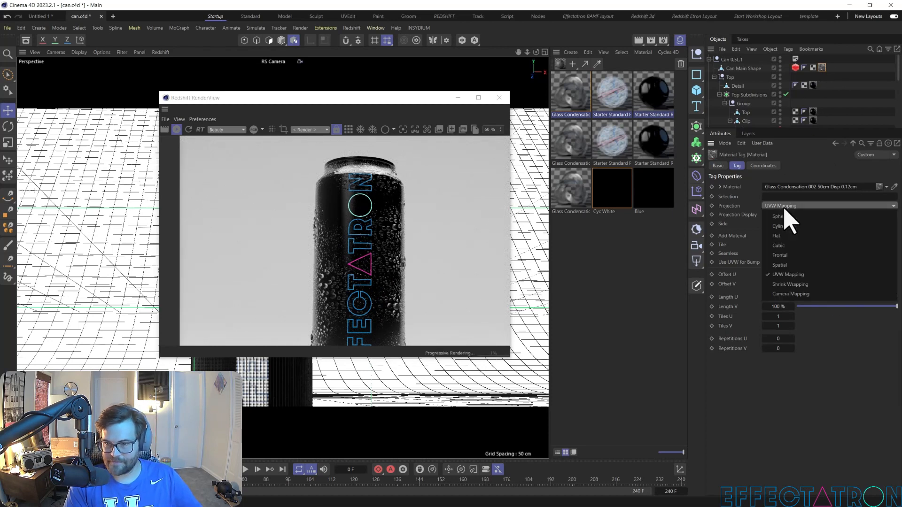
left_click(722, 239)
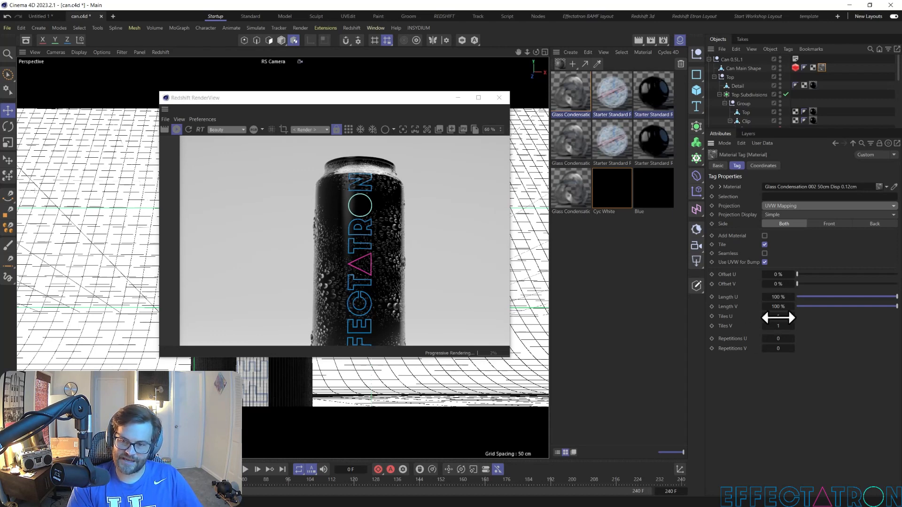
left_click(778, 318)
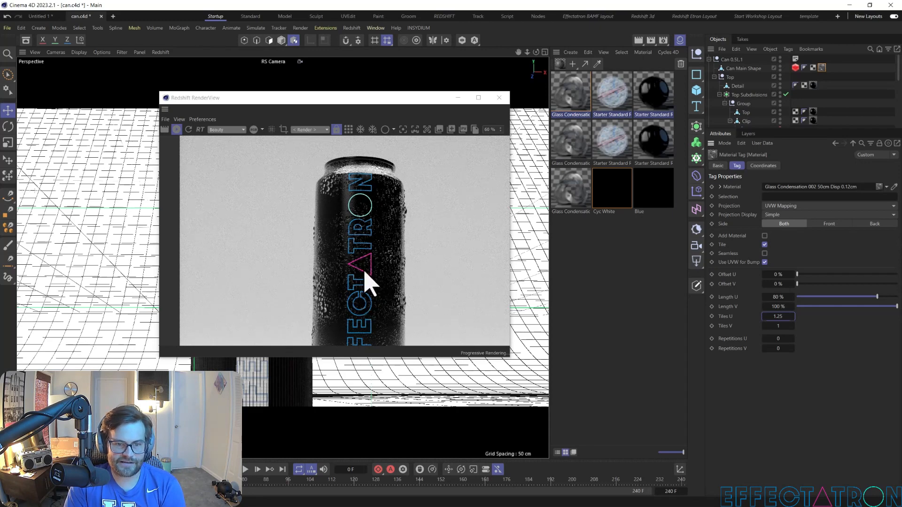
Step: Examine the retiled droplets, freeze geometry and tessellation updates in the RenderView, and refresh the render
scroll(371, 272, "up", 5)
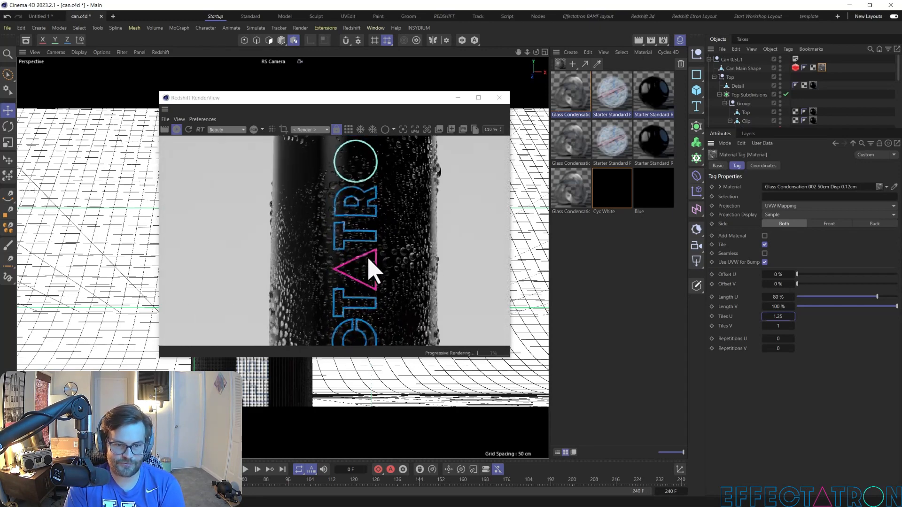
scroll(370, 272, "down", 2)
scroll(350, 299, "down", 1)
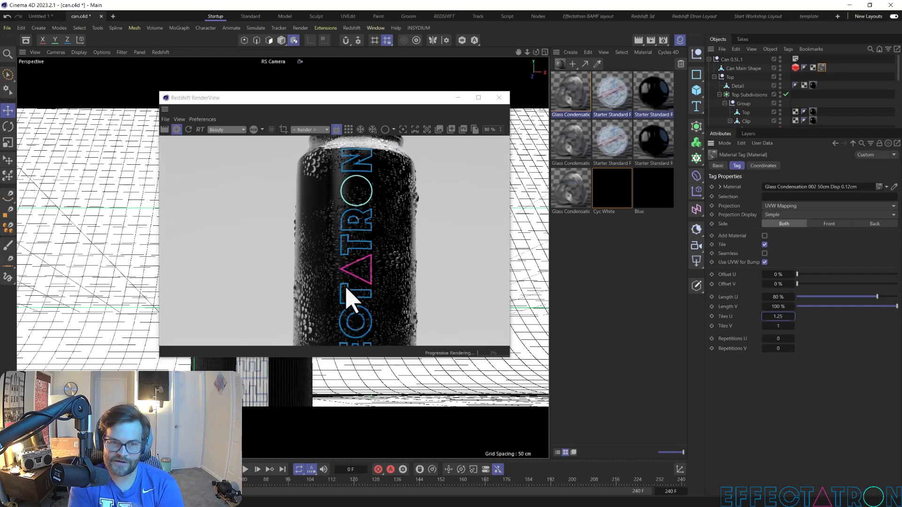
scroll(352, 252, "down", 3)
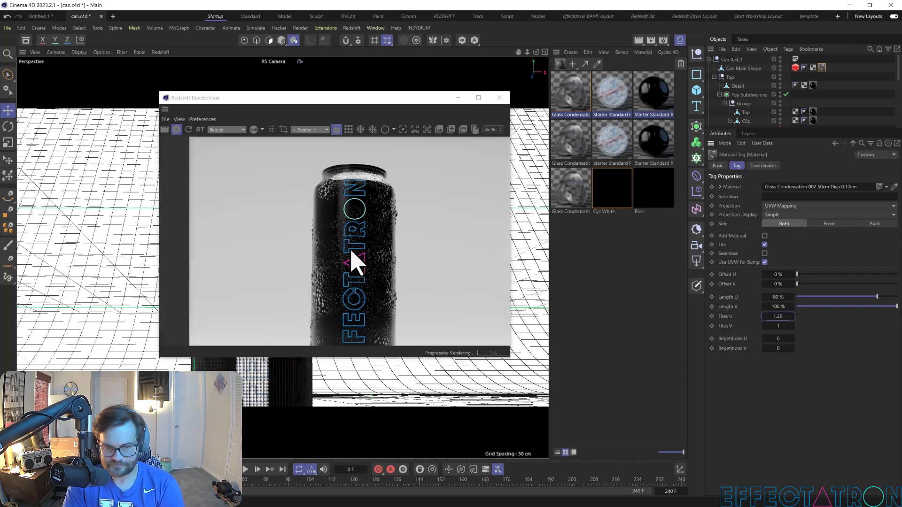
left_click(360, 130)
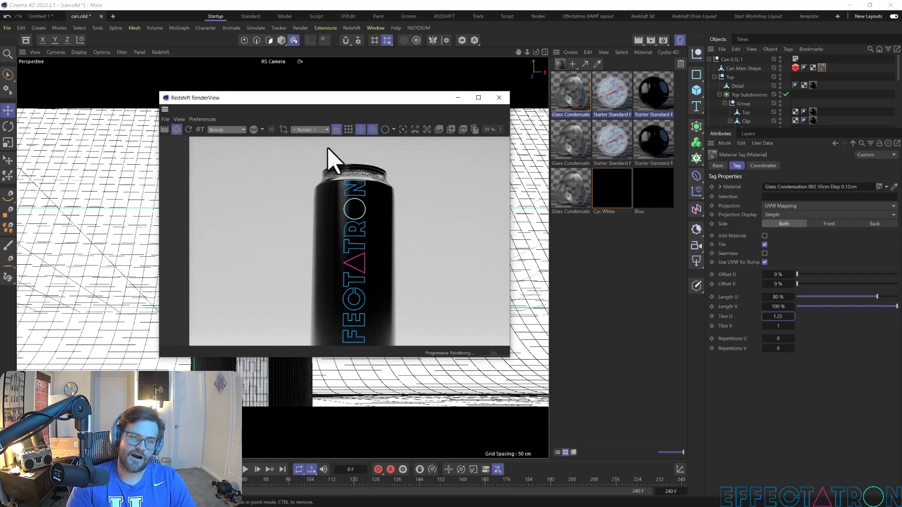
left_click(188, 130)
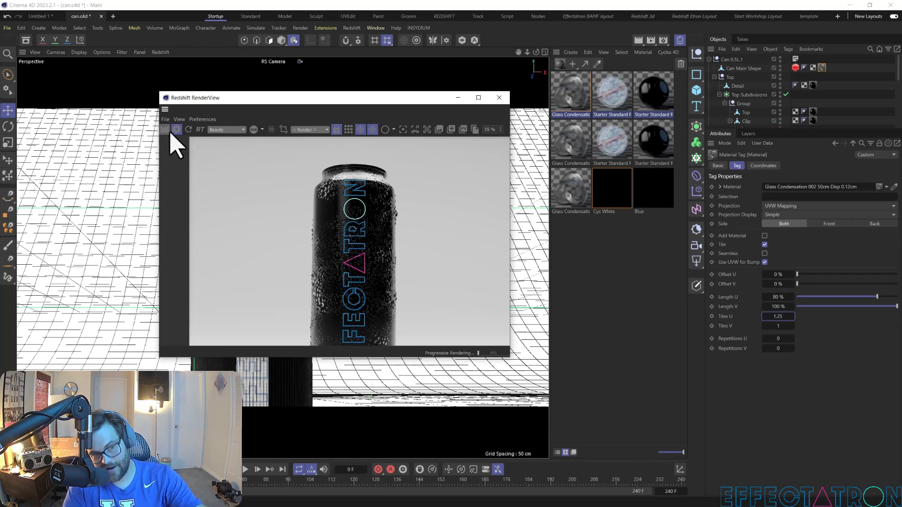
Step: Move the RenderView off the can and orbit the camera into a close, tilted view of the logo
left_click_drag(322, 99, 533, 103)
scroll(312, 252, "up", 10)
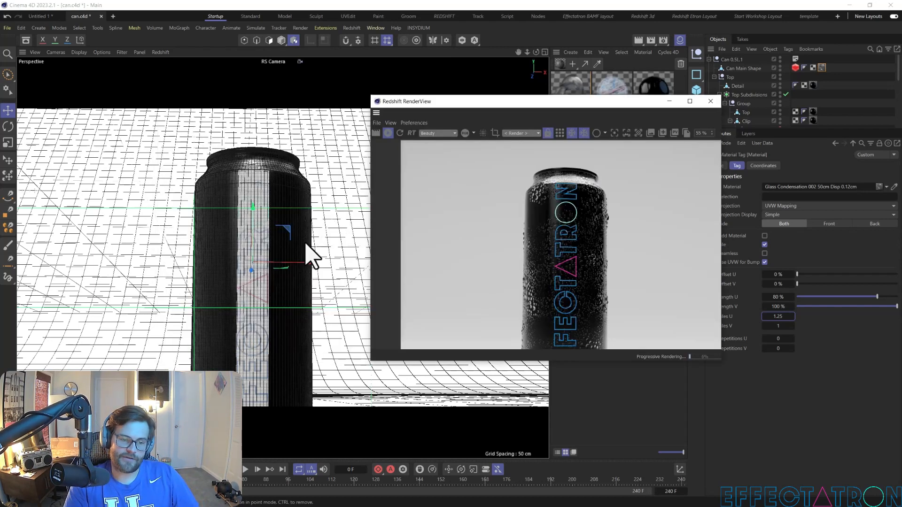
left_click_drag(291, 280, 249, 296, "alt")
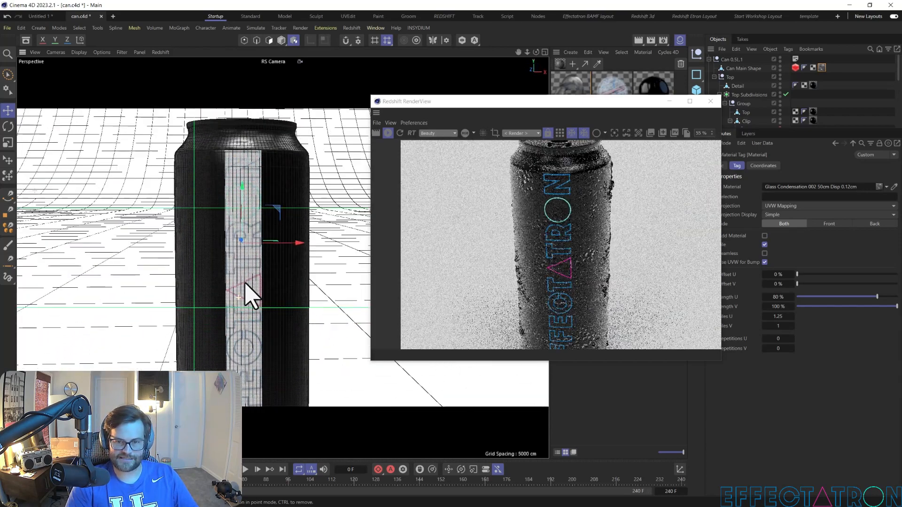
middle_click_drag(245, 283, 246, 230, "alt")
middle_click_drag(256, 322, 258, 282, "alt")
scroll(248, 286, "up", 8)
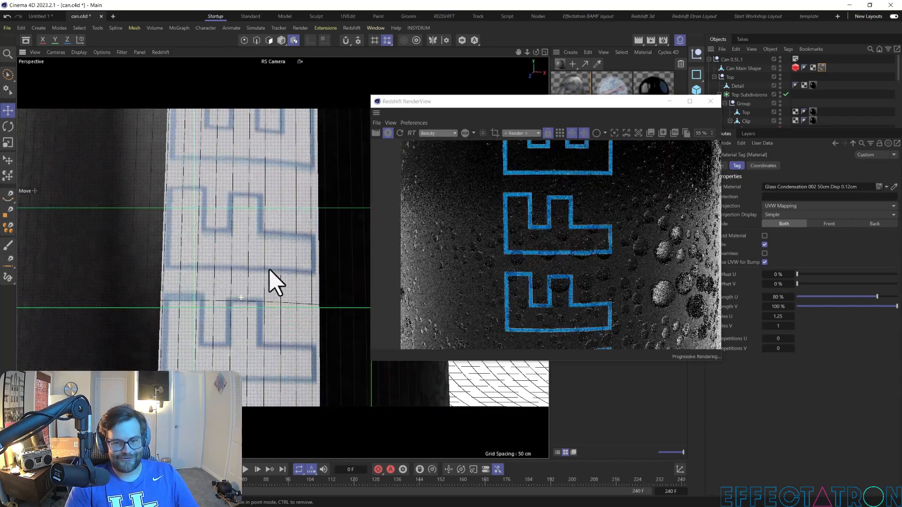
left_click_drag(274, 282, 214, 360, "alt")
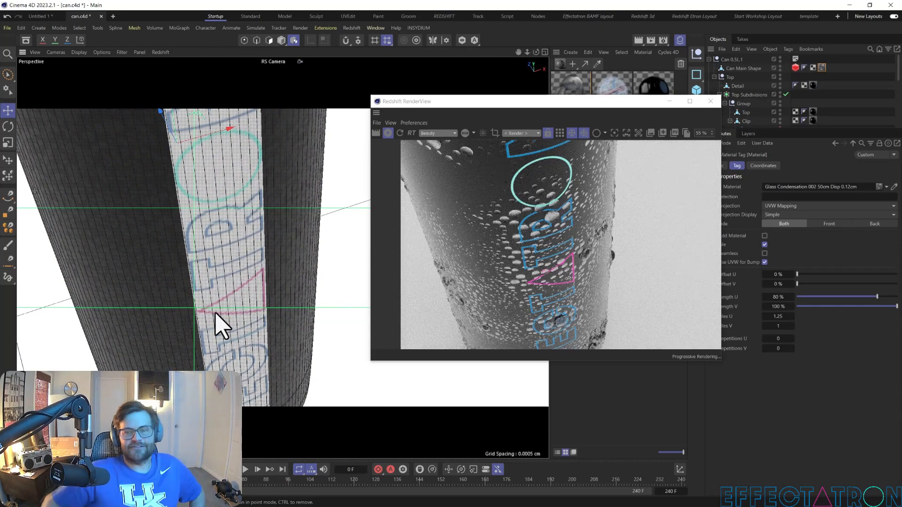
Step: Set the dark metal Starter Standard RS material's reflection Roughness to 0.08 and IOR to 1.896
left_click_drag(371, 99, 196, 93)
left_click(651, 99)
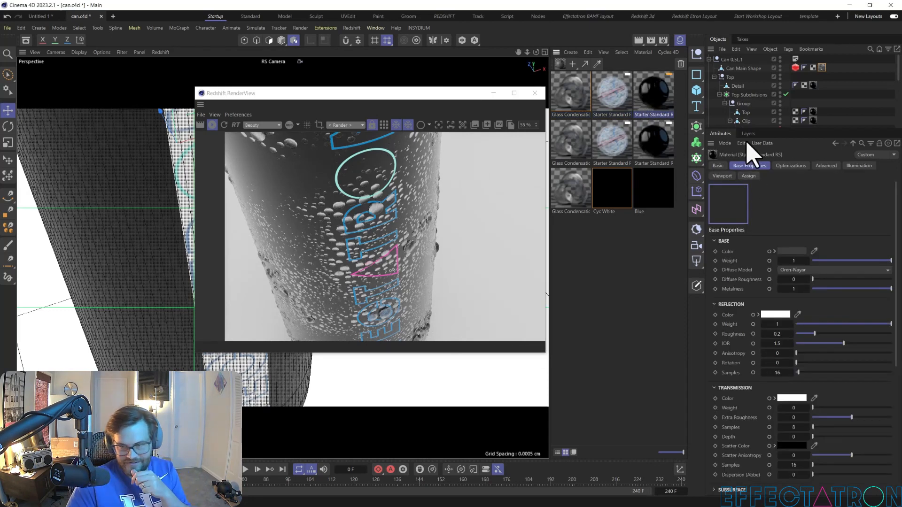
left_click_drag(814, 333, 859, 343)
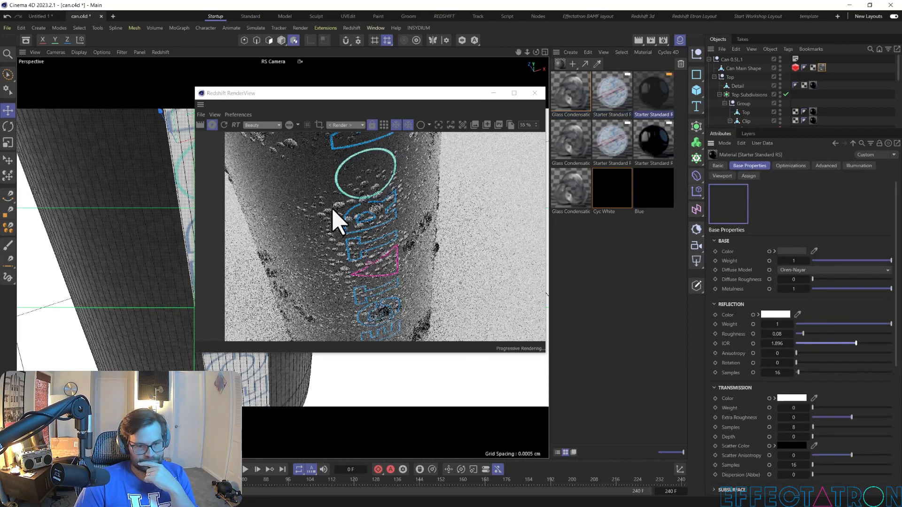
Step: Set New Range Min to -0.05 on the glass condensation material's Displacement node, close the Node Editor and refresh the render
double_click(564, 100)
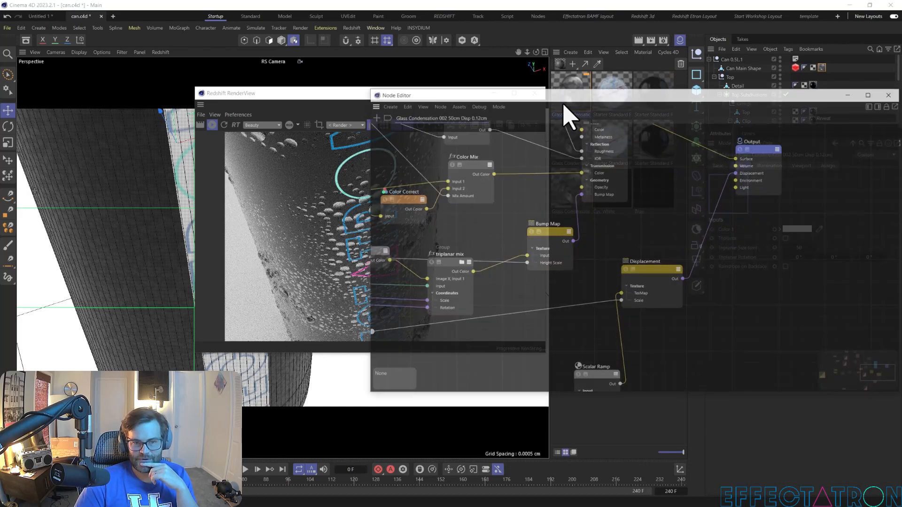
left_click(879, 107)
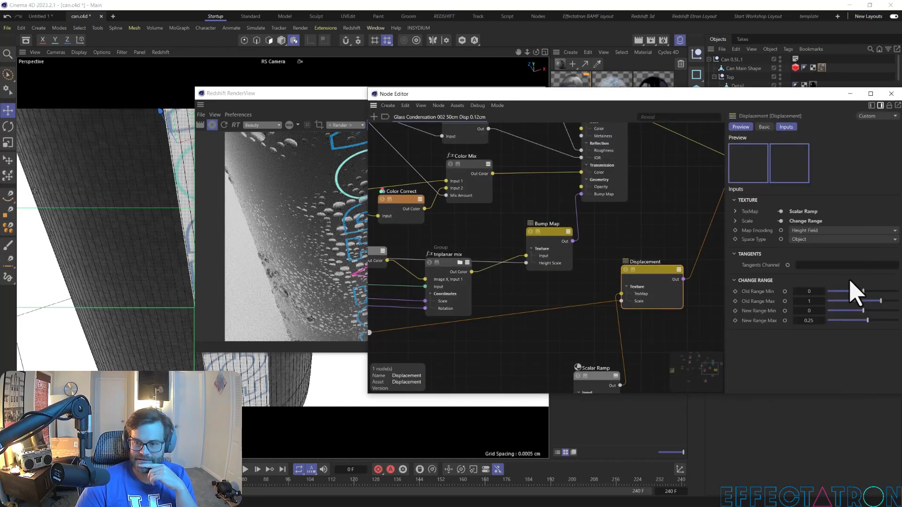
type(".")
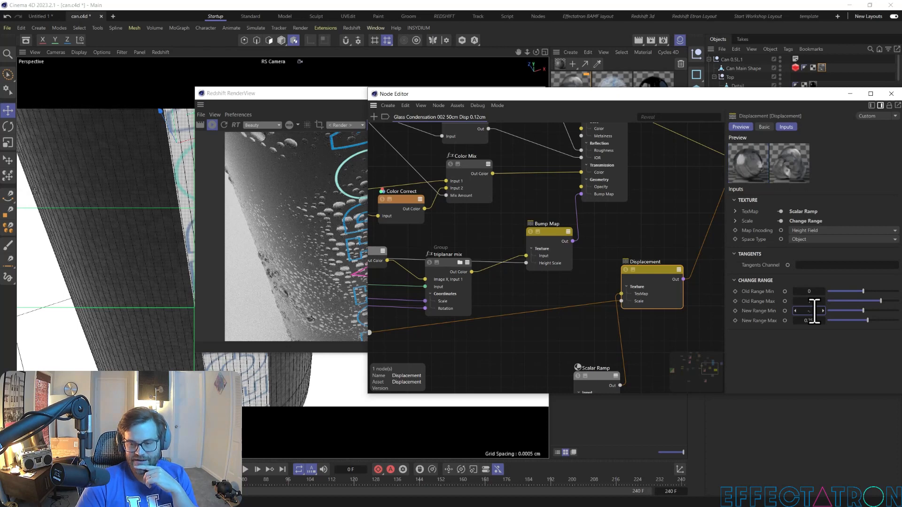
type("05")
key("Return")
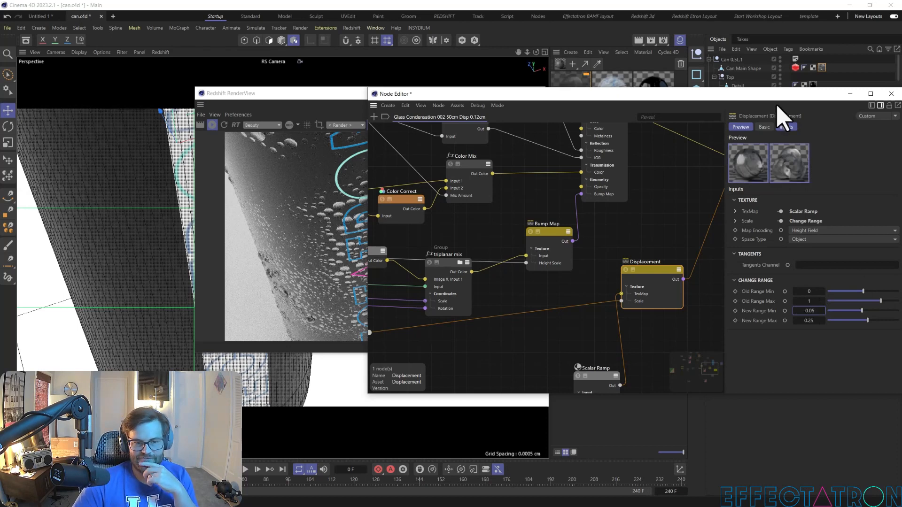
left_click(891, 94)
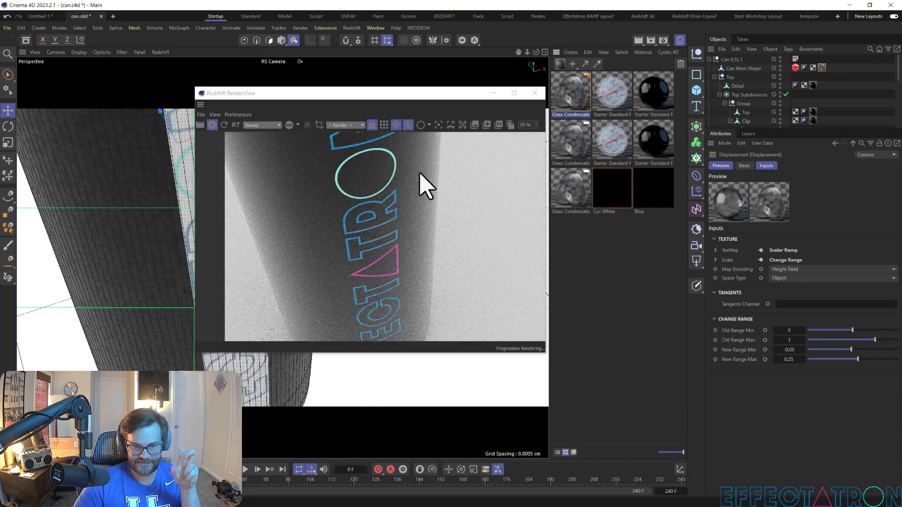
left_click(224, 125)
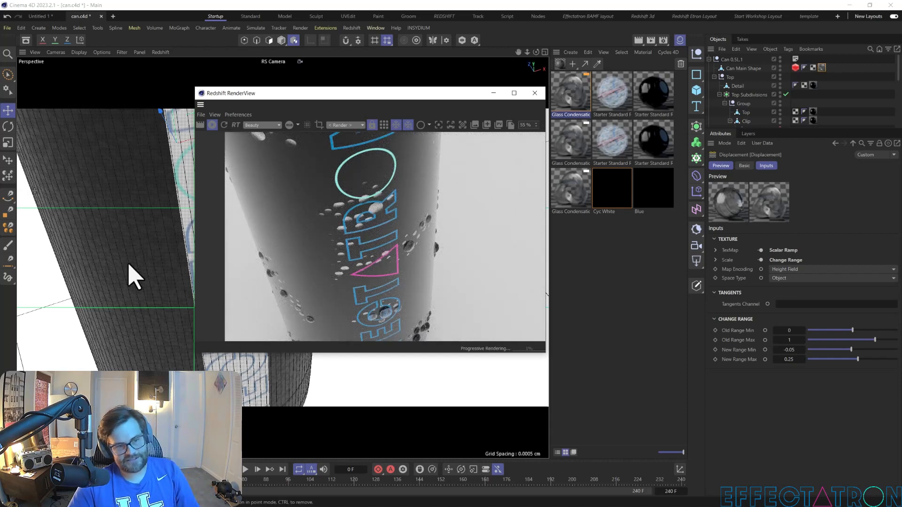
Step: Set the glass condensation Displacement node's New Range Min to -0.0125, close the Node Editor and refresh the render
left_click_drag(143, 254, 190, 309, "alt")
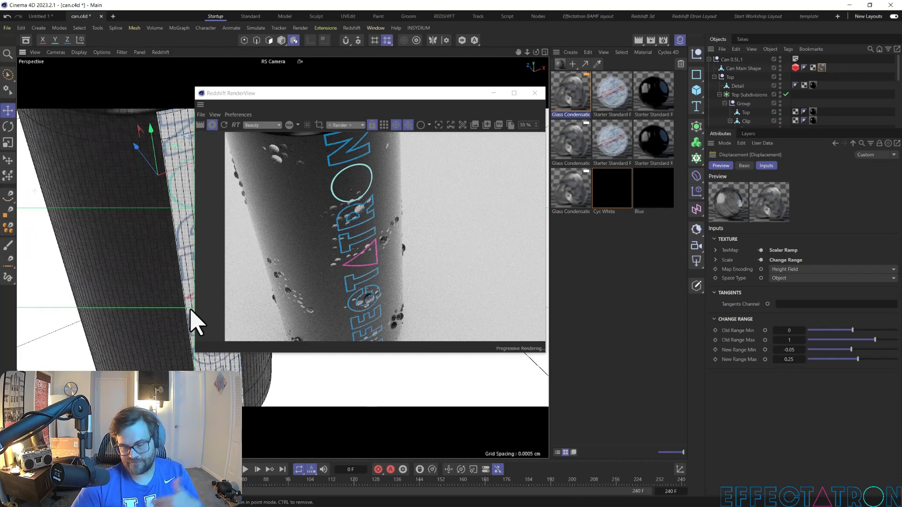
double_click(580, 94)
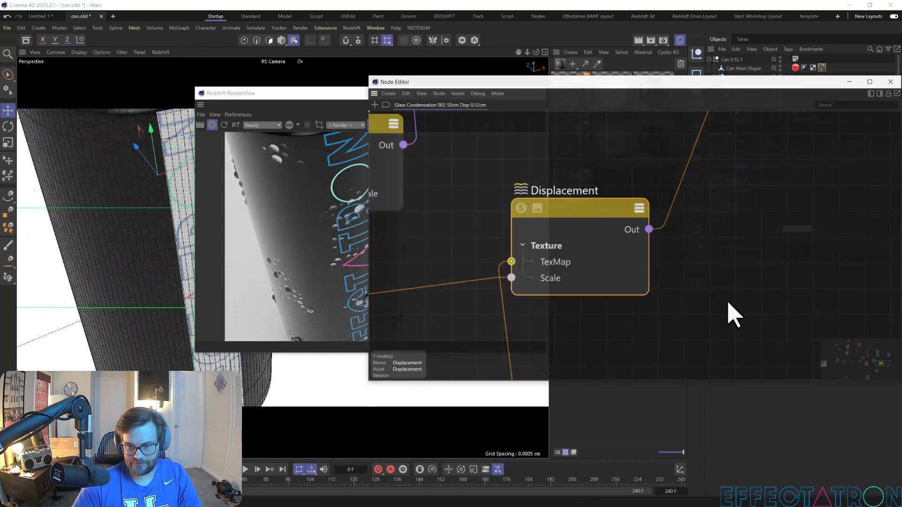
left_click(881, 93)
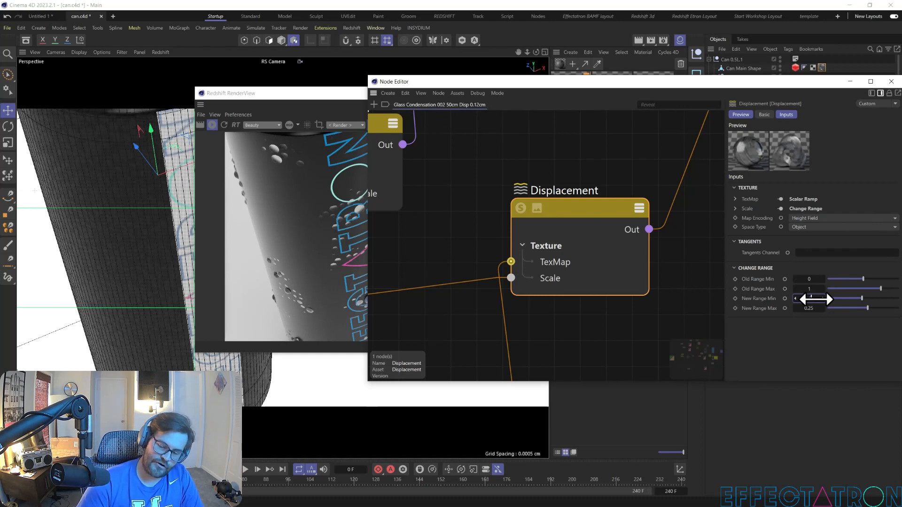
left_click(892, 81)
left_click(224, 125)
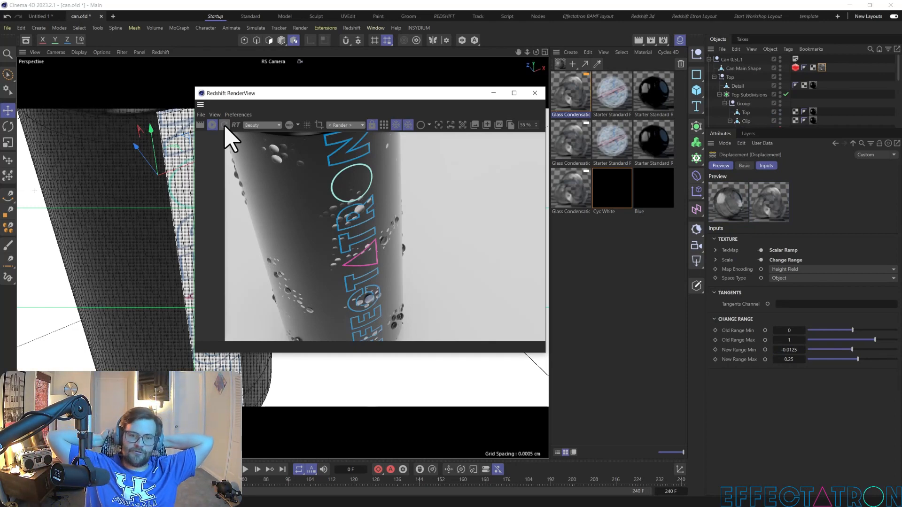
Step: Set the black Starter Standard RS material's base Color to magenta (R 163, G 0, B 45) and refresh the render
left_click(653, 99)
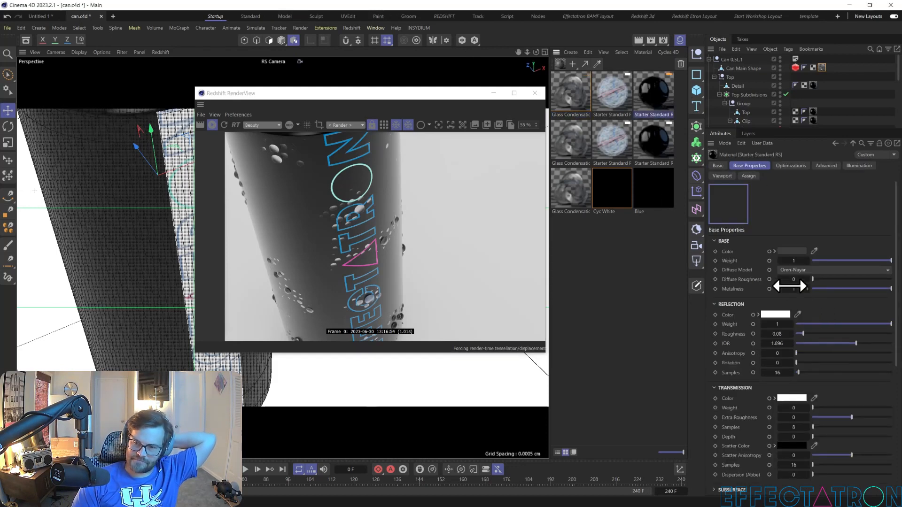
left_click(789, 252)
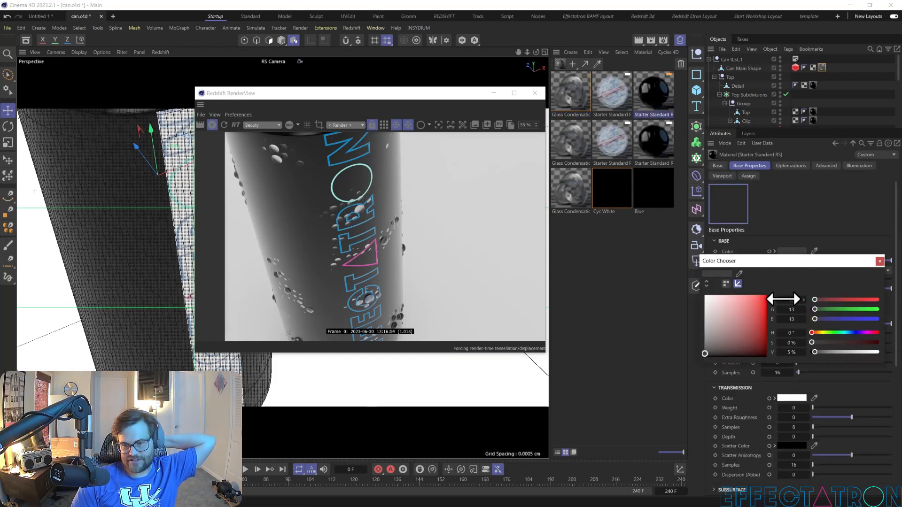
left_click_drag(751, 310, 849, 334)
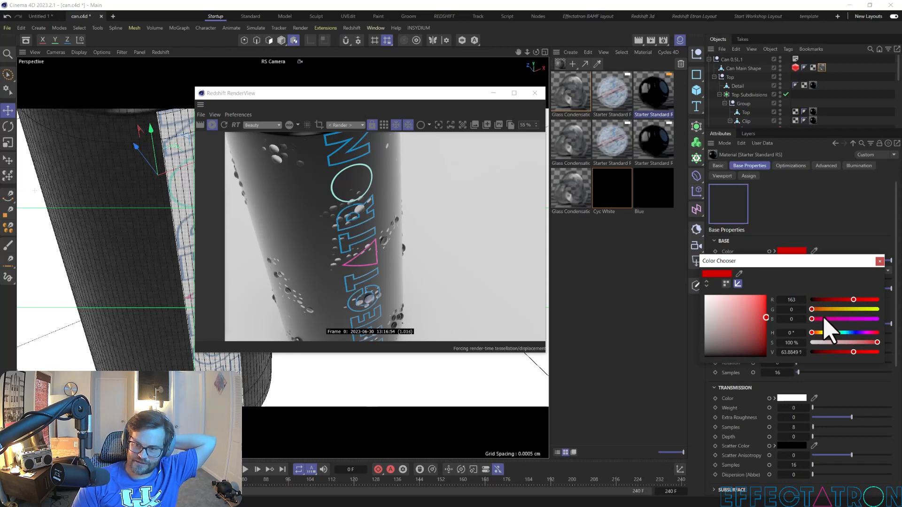
left_click(824, 319)
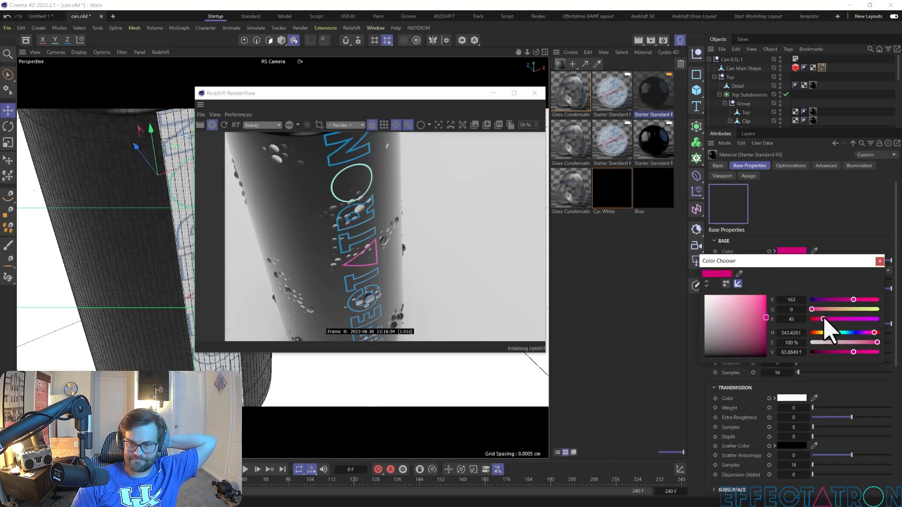
left_click(879, 261)
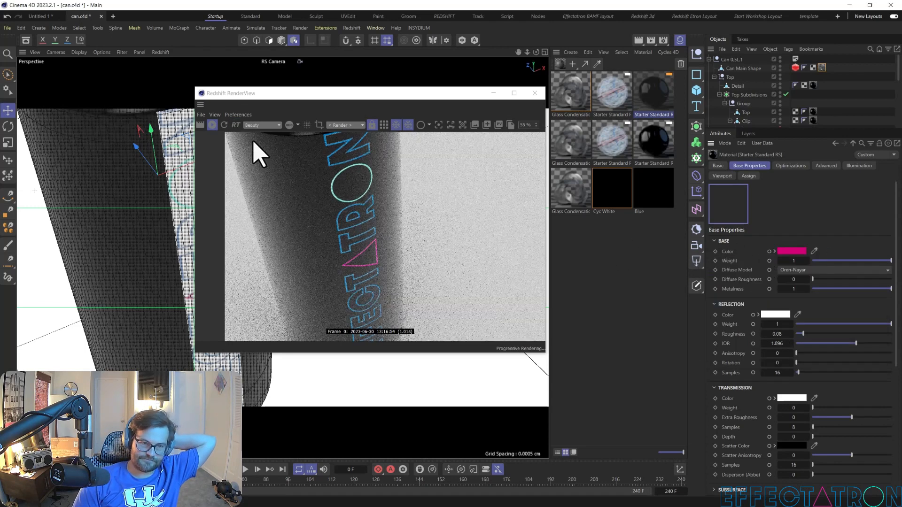
left_click(224, 125)
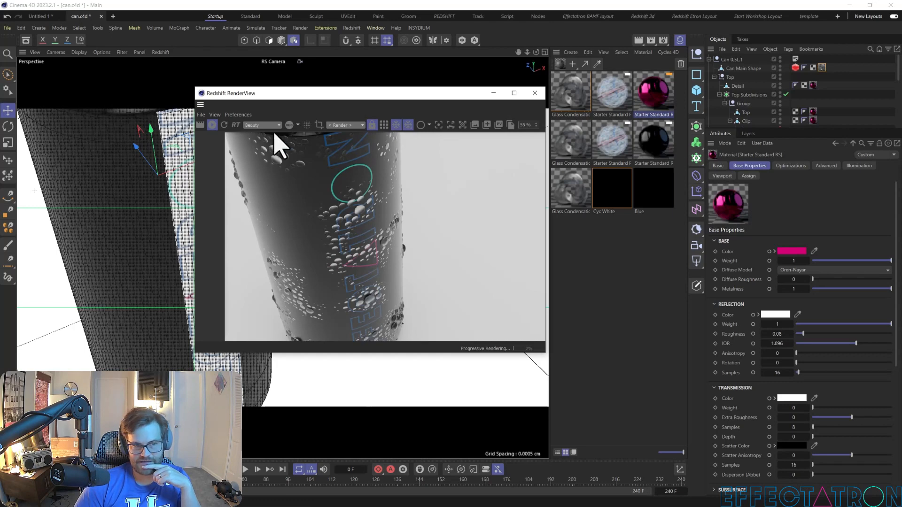
left_click(224, 125)
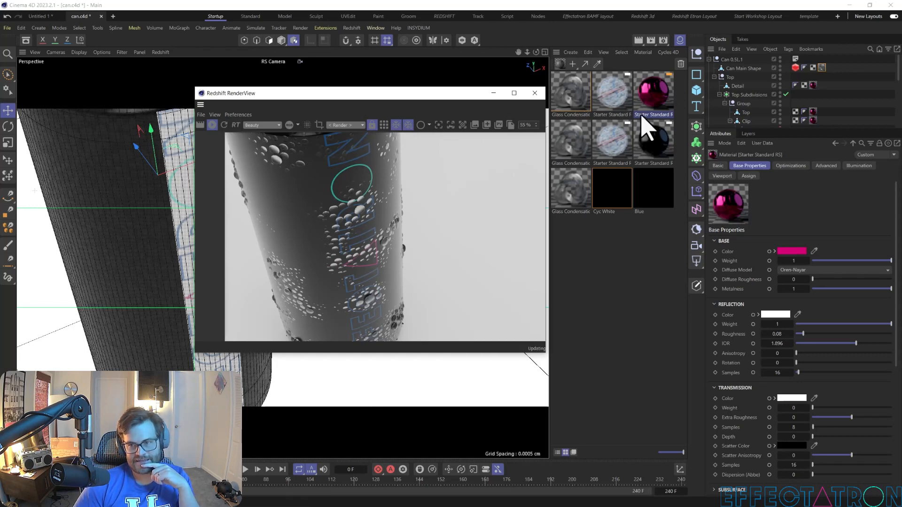
Step: Replace the remaining black Starter Standard RS material with the magenta one so that the Can Main Shape uses it
scroll(747, 101, "down", 3)
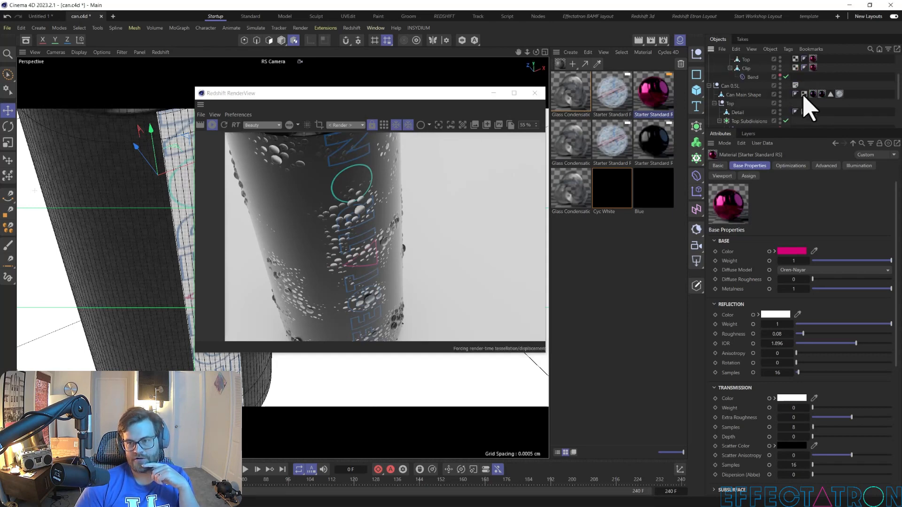
left_click(653, 98)
left_click_drag(654, 102, 650, 142)
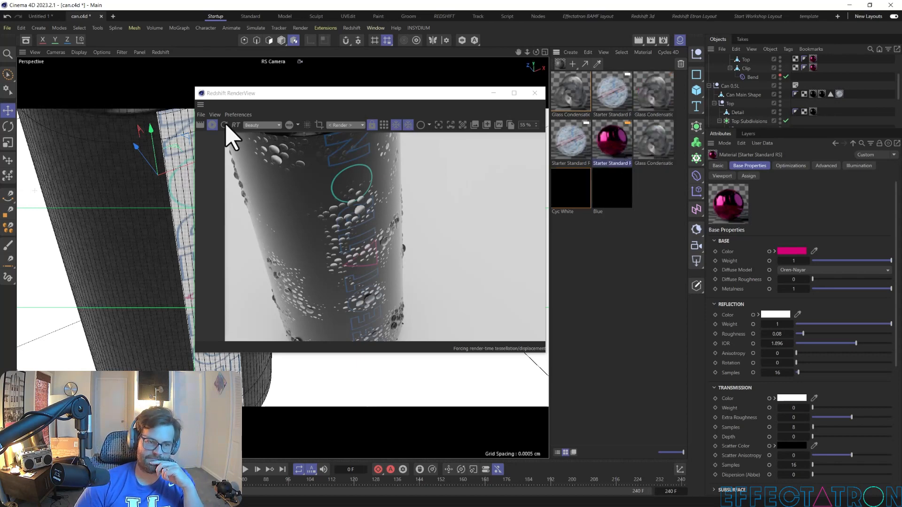
left_click(432, 210)
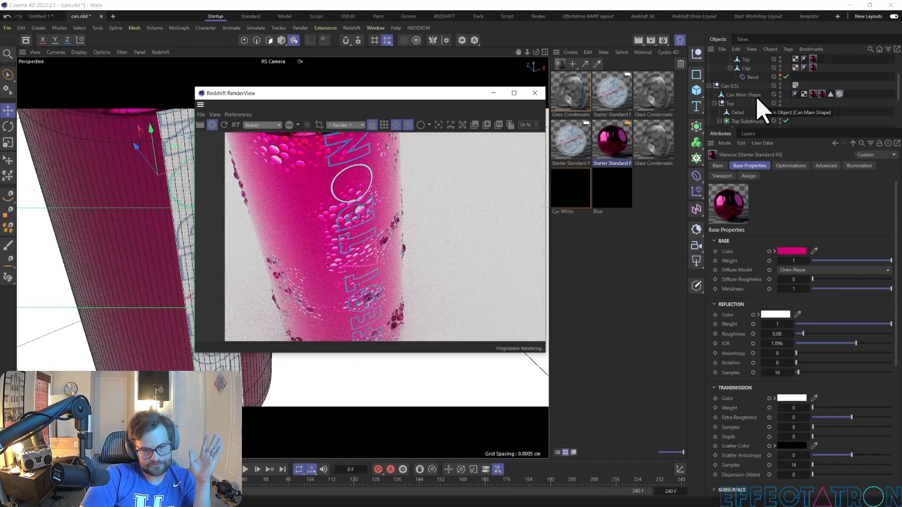
Step: Level the camera and zoom out until the whole can is framed, moving the RenderView aside and back
left_click_drag(400, 95, 629, 73)
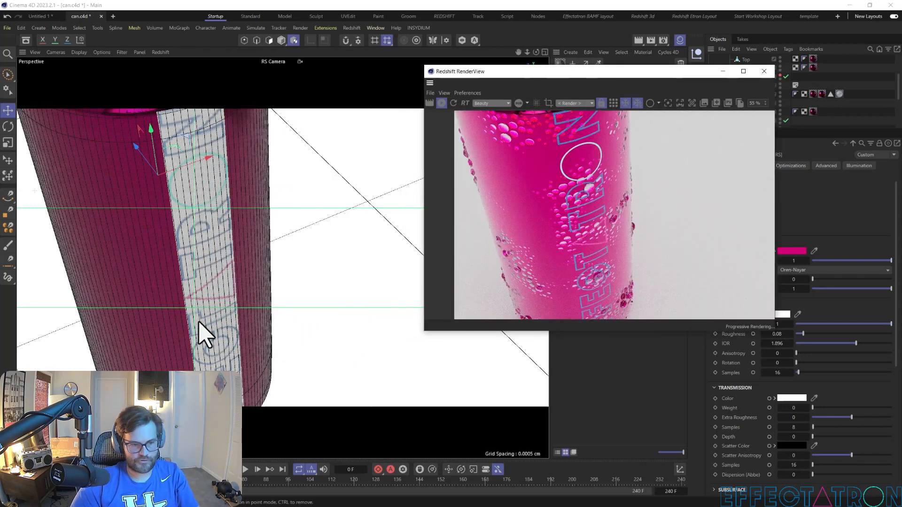
scroll(197, 325, "down", 5)
scroll(197, 324, "down", 8)
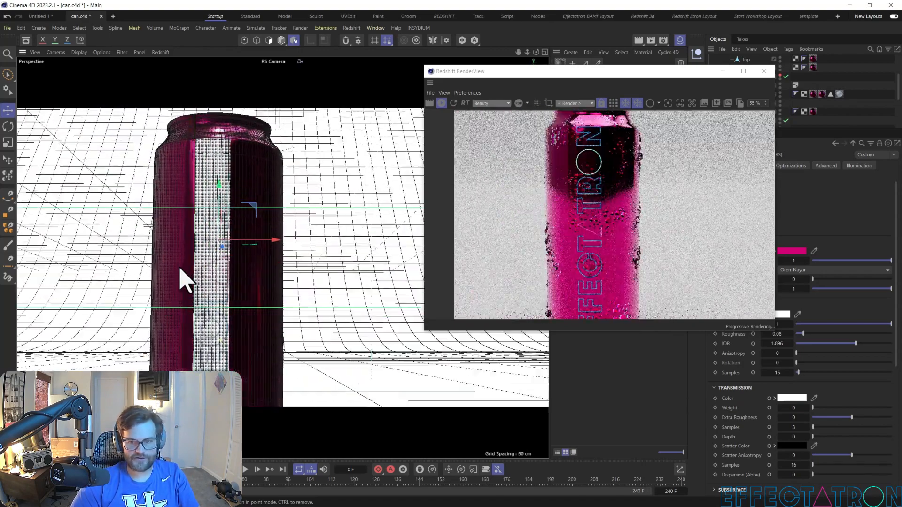
scroll(193, 318, "down", 6)
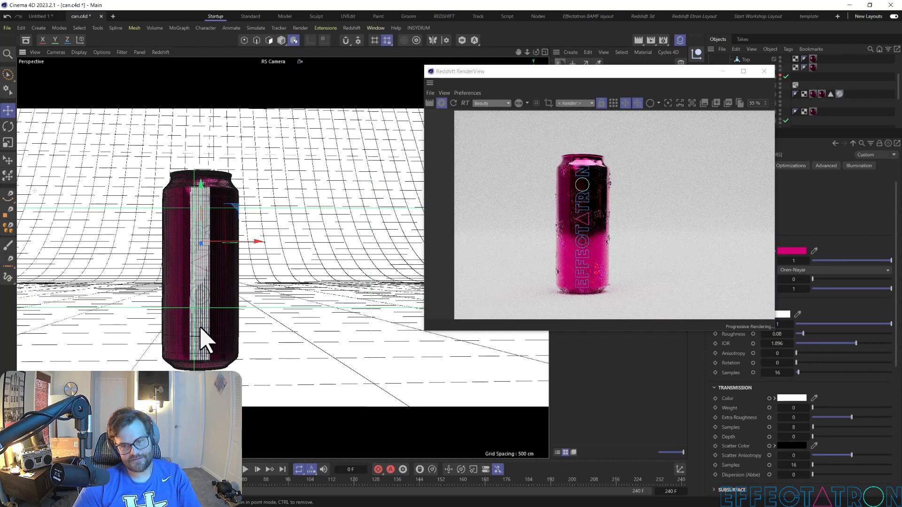
left_click_drag(540, 75, 205, 87)
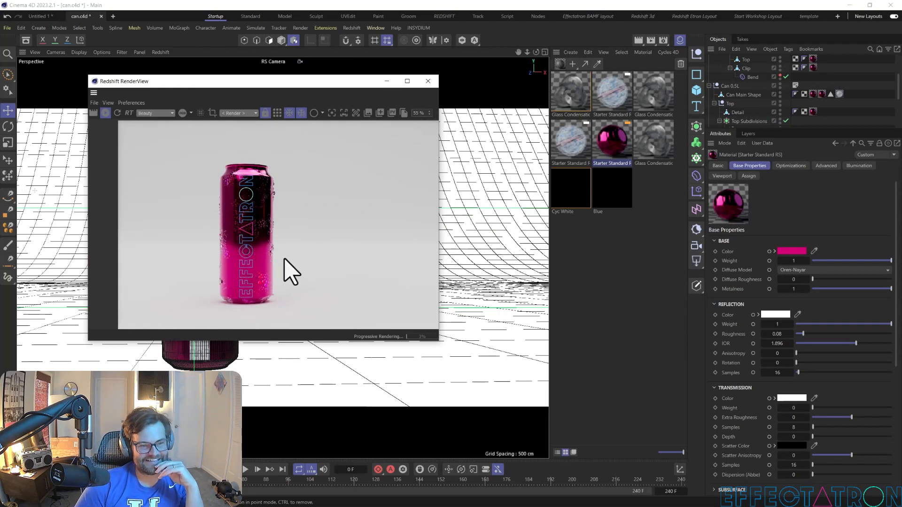
Step: Set the can material's base Color to cyan (R 0, G 131, B 163) and close the Color Chooser
left_click(788, 254)
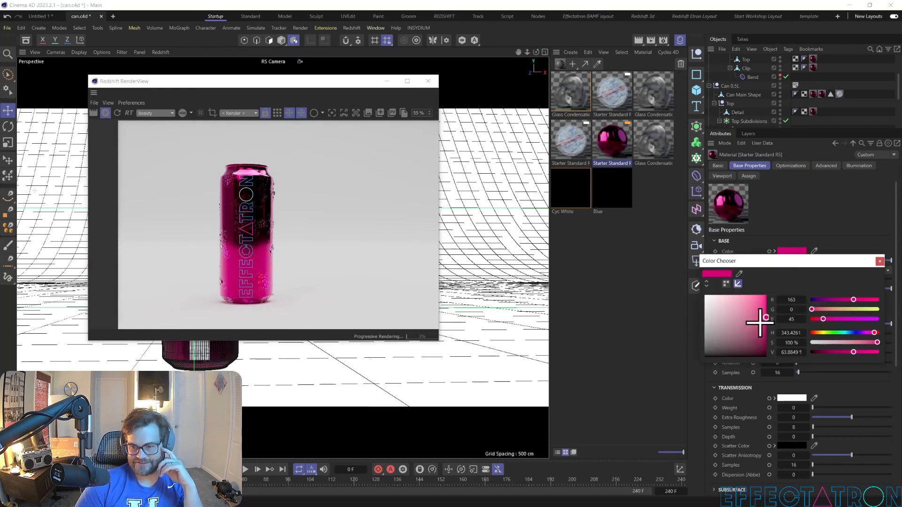
left_click_drag(858, 334, 852, 333)
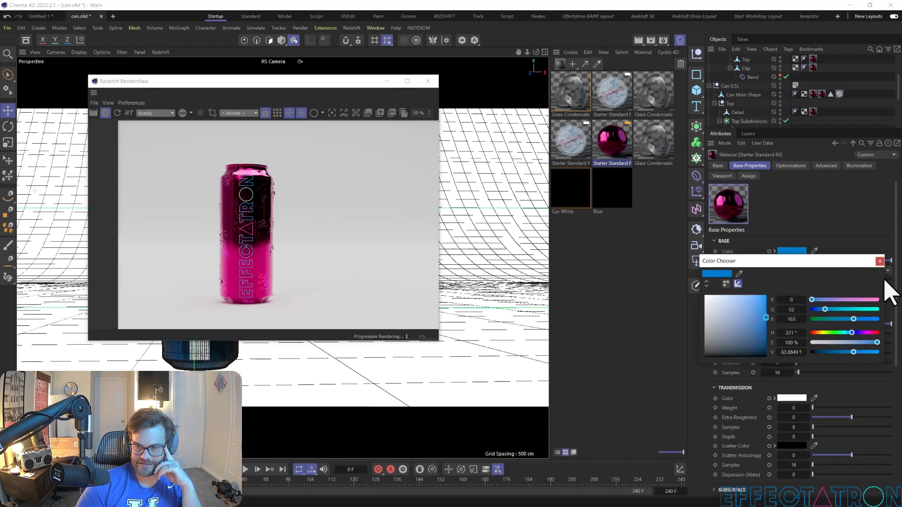
left_click(845, 309)
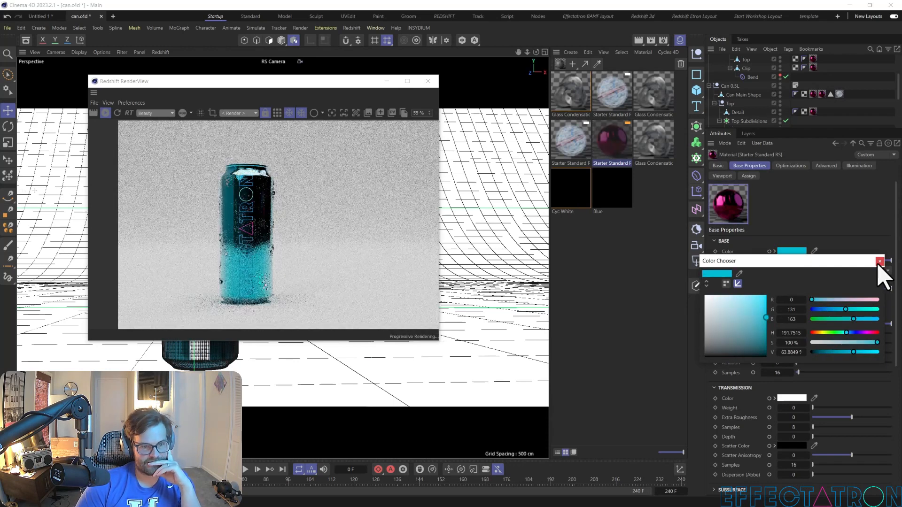
left_click(880, 262)
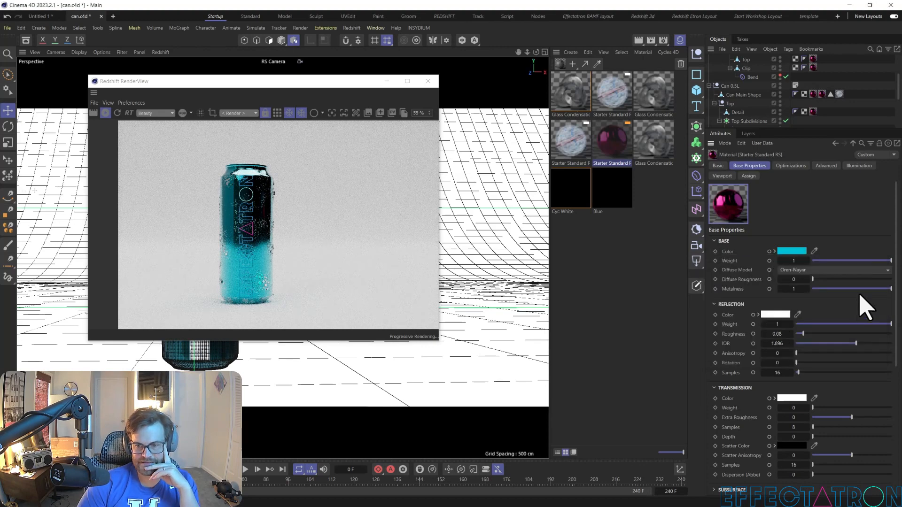
Step: Try a white, less metallic can material with Metalness 0.277, reflection Roughness 0.792 and a pure white base Color
left_click(834, 288)
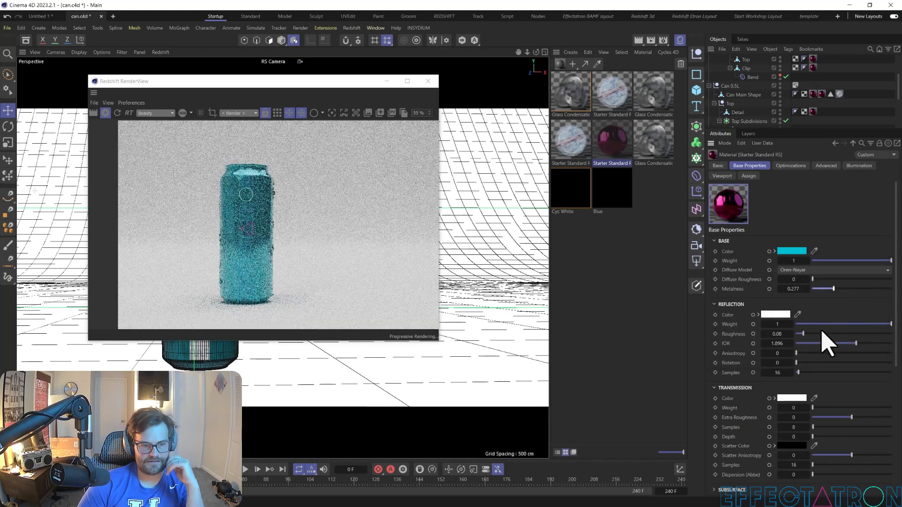
left_click(871, 333)
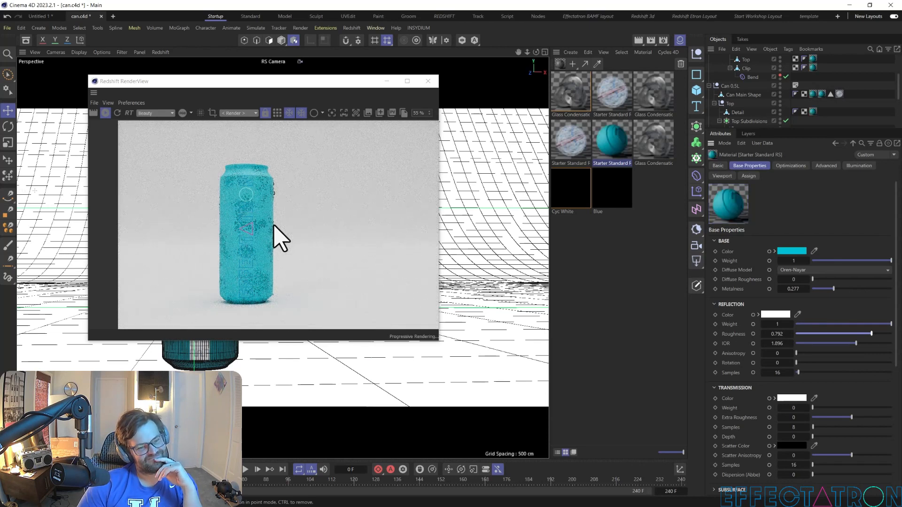
left_click(791, 251)
left_click_drag(723, 301, 696, 283)
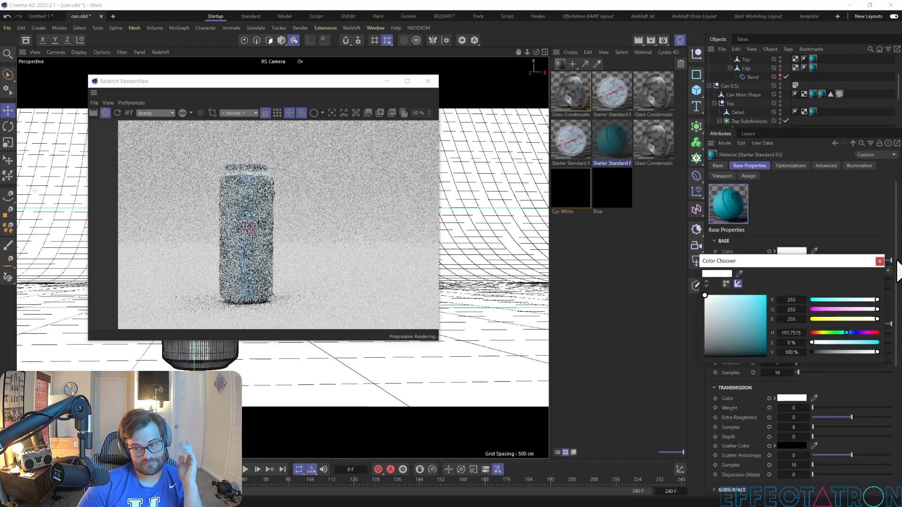
left_click(879, 262)
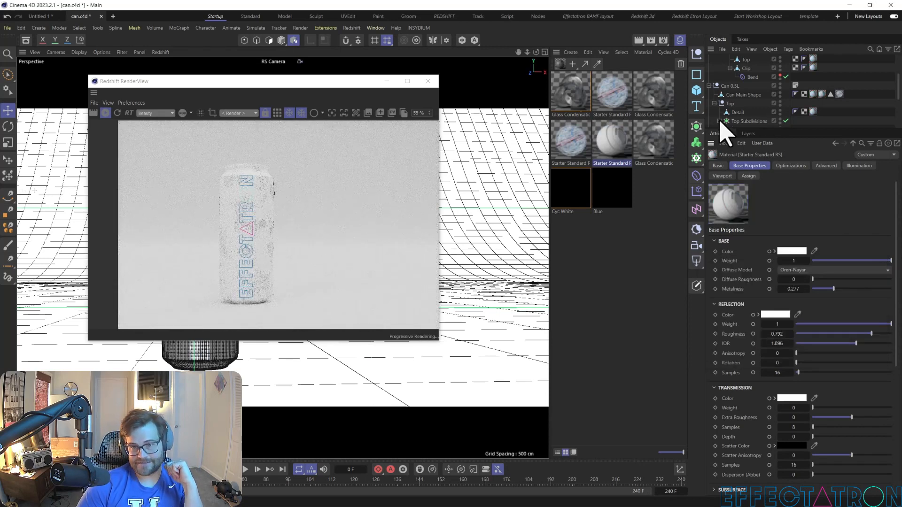
Step: Set the glass condensation Displacement node's New Range Min to -0.0001, close the Node Editor and refresh the render
left_click(572, 93)
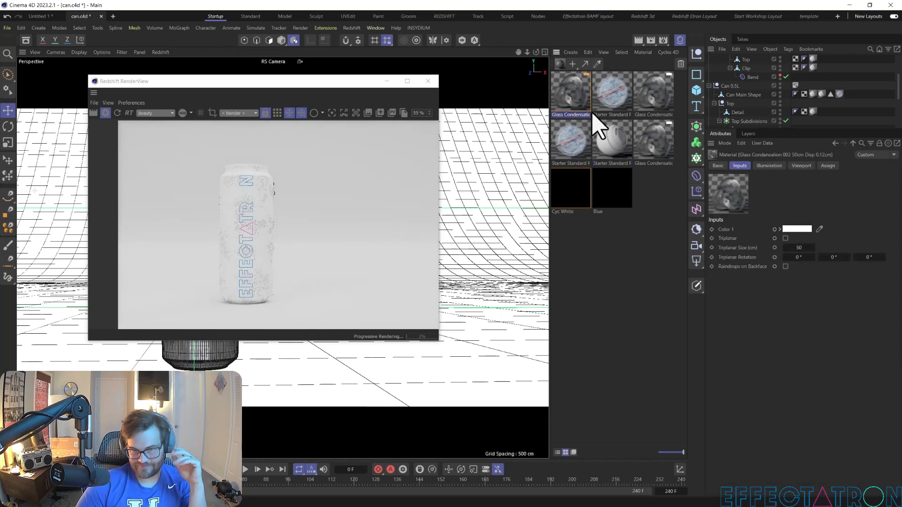
double_click(580, 105)
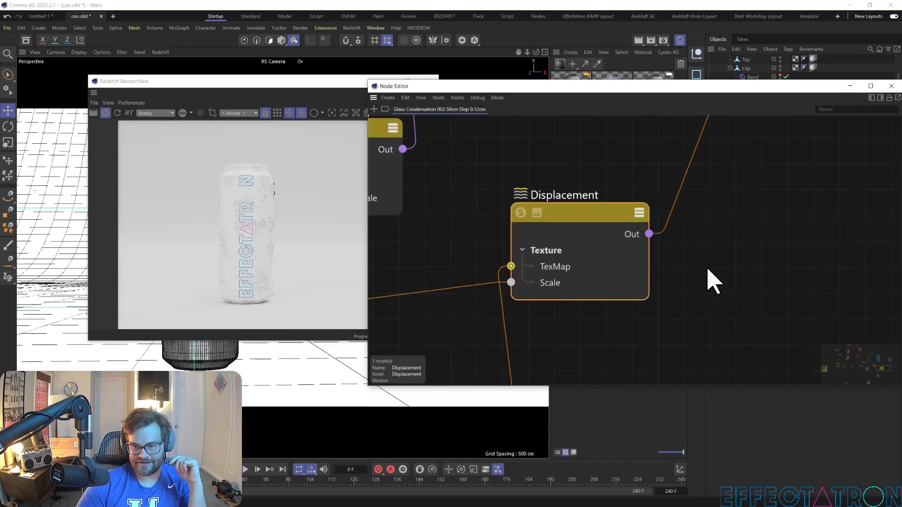
left_click(880, 97)
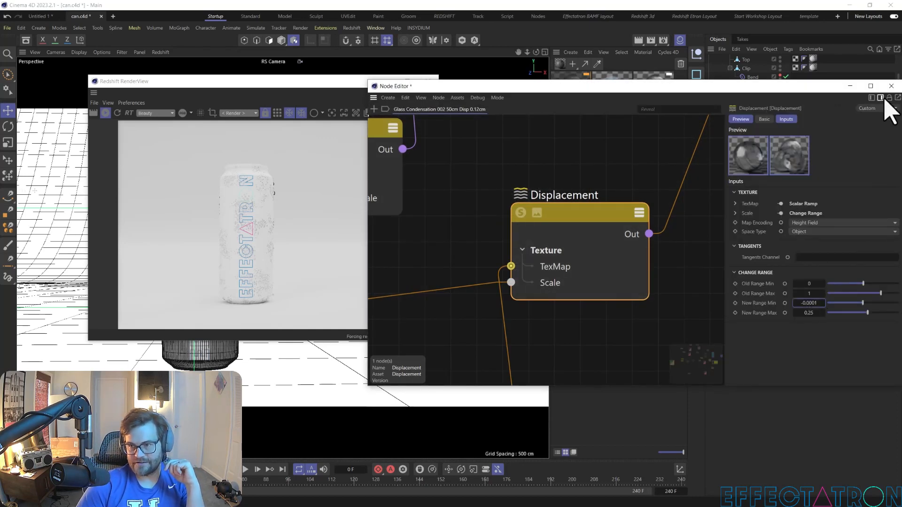
left_click(892, 86)
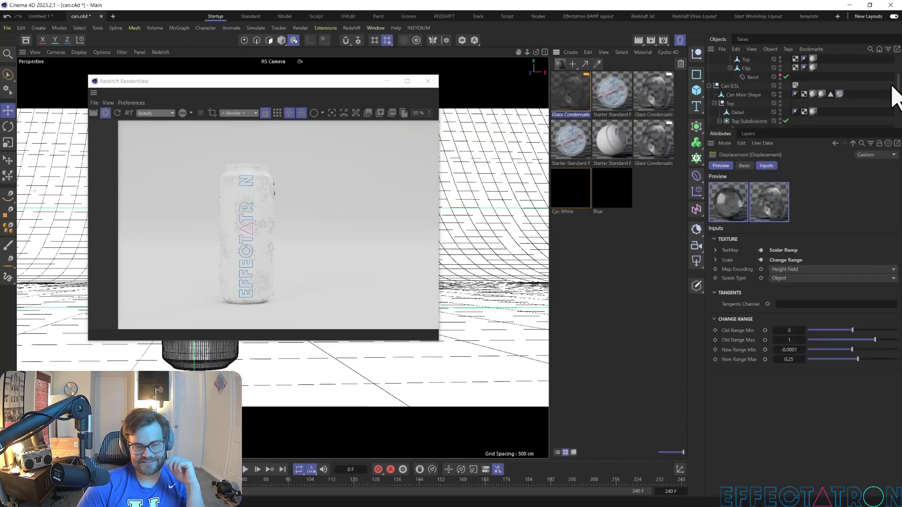
left_click(117, 113)
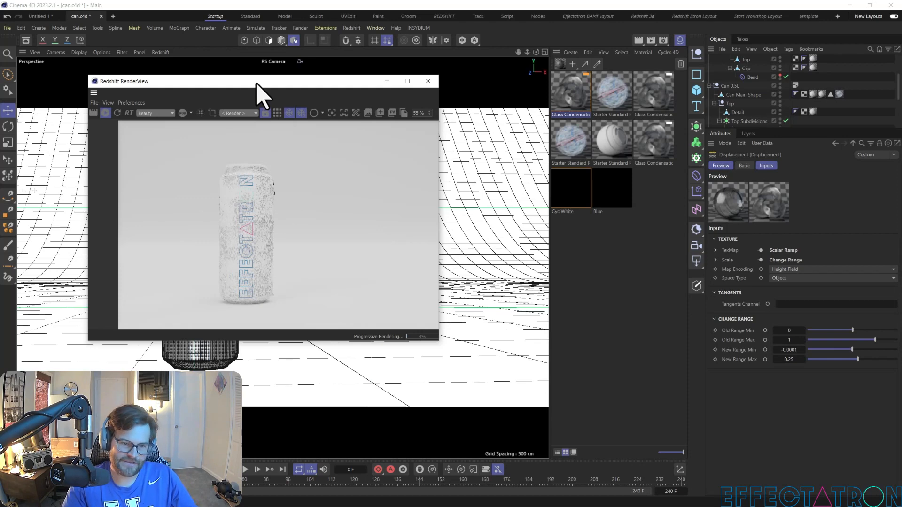
Step: Zoom the camera in on the can's logo, moving the RenderView aside and back
left_click_drag(256, 83, 507, 91)
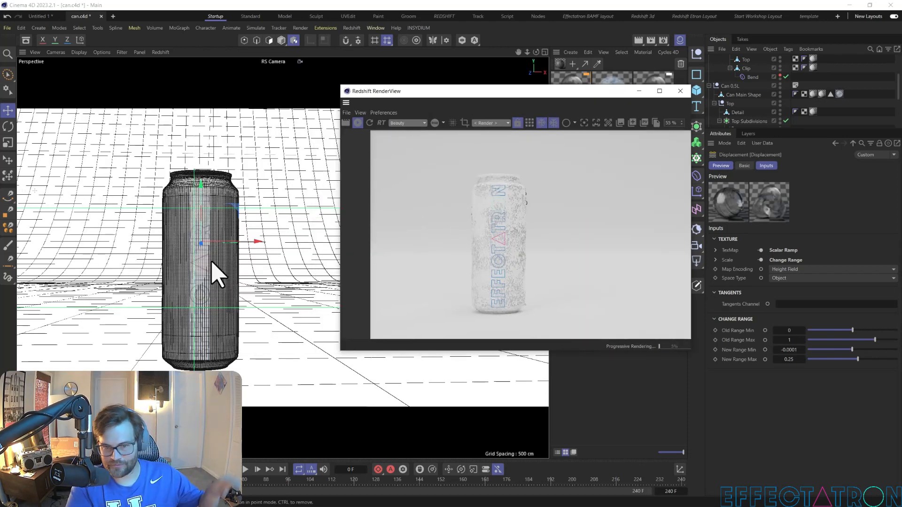
scroll(195, 296, "up", 6)
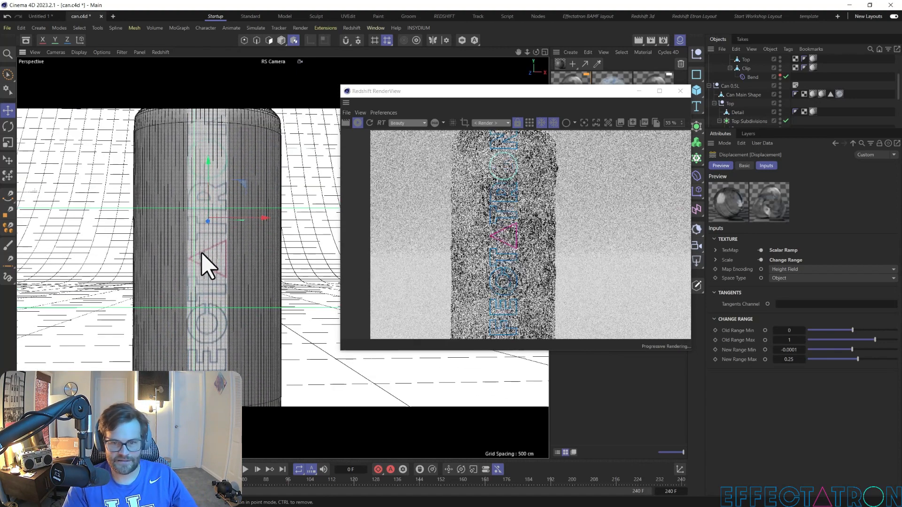
left_click_drag(547, 91, 324, 90)
Step: Set the can material's base Color to near-black (R 14, G 14, B 14) and its Metalness to 1
left_click(598, 136)
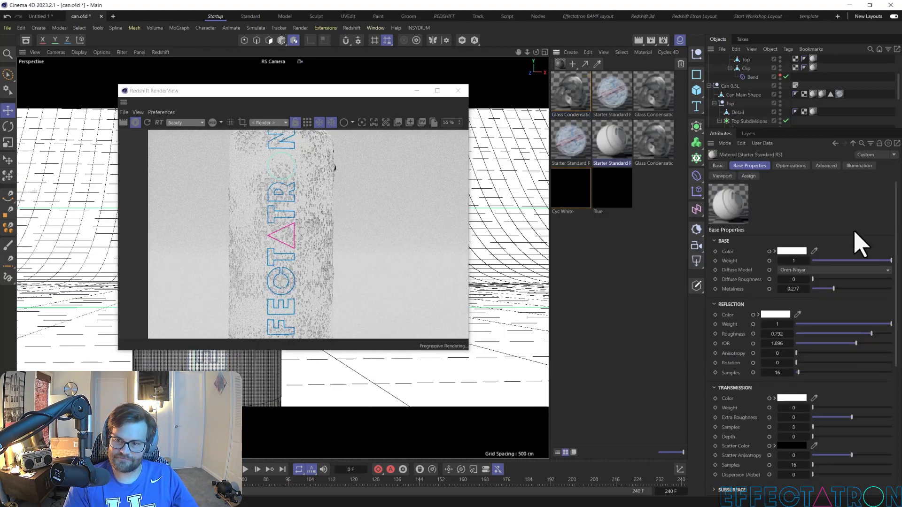
left_click(798, 250)
left_click_drag(704, 296, 705, 354)
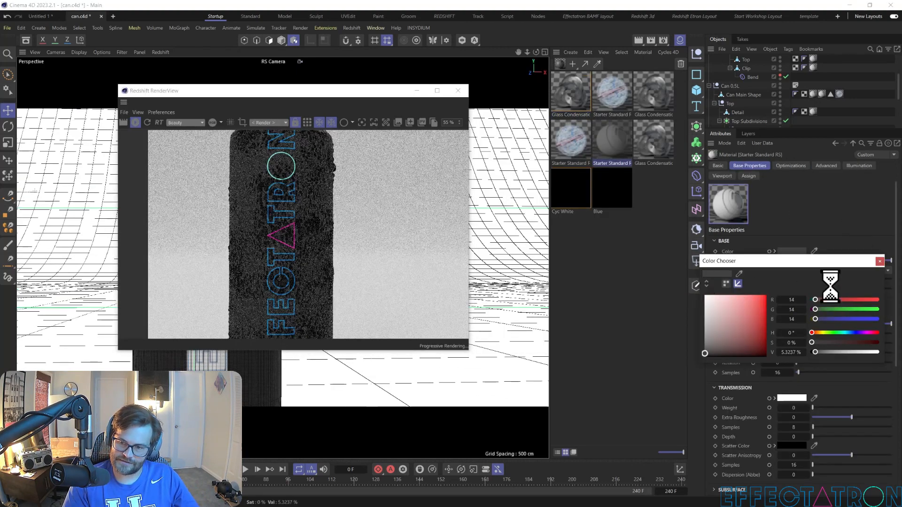
left_click(880, 261)
left_click_drag(877, 289, 892, 289)
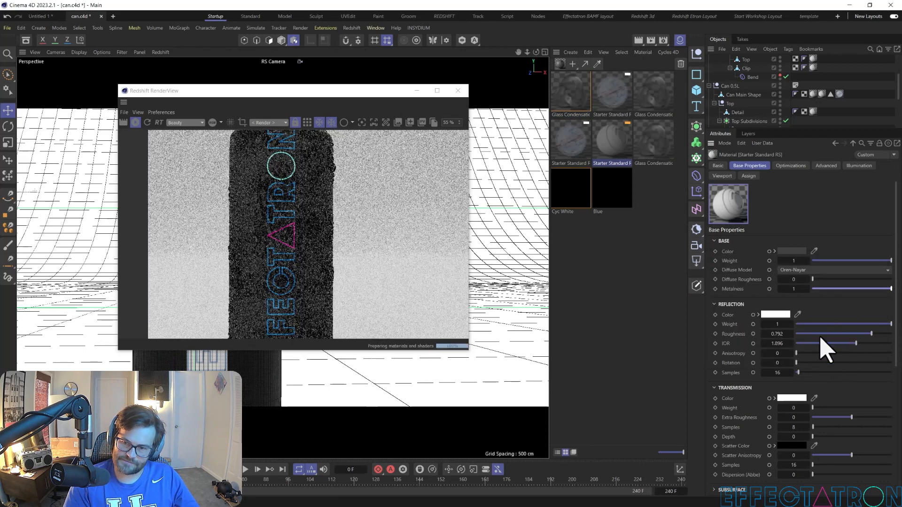
Step: Set the can material's reflection Roughness to 0.171, IOR to 2.556 and Anisotropy to 0.591, and uncover the can in the viewport
left_click_drag(847, 337, 877, 344)
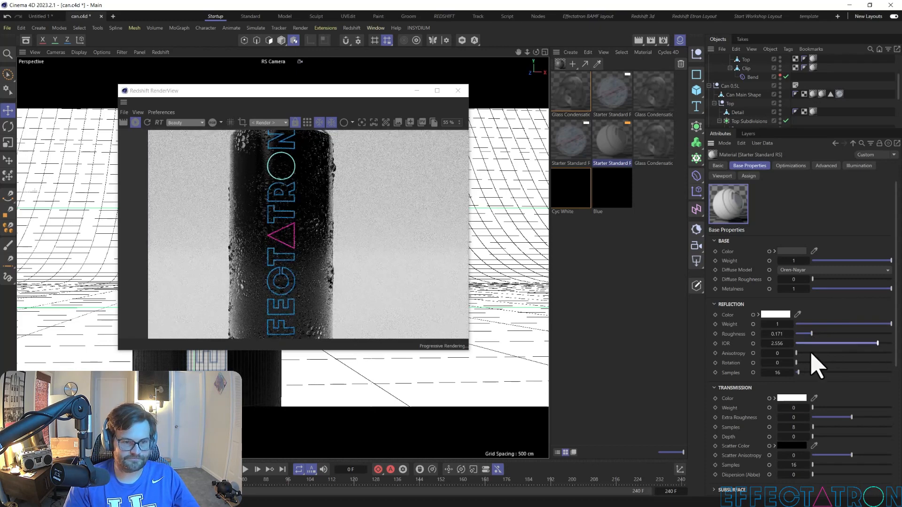
left_click_drag(826, 354, 853, 354)
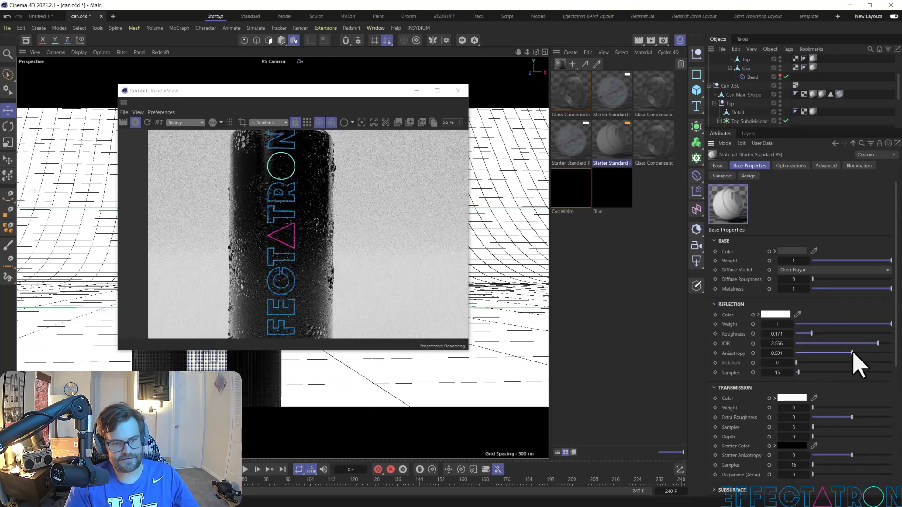
left_click_drag(319, 90, 575, 83)
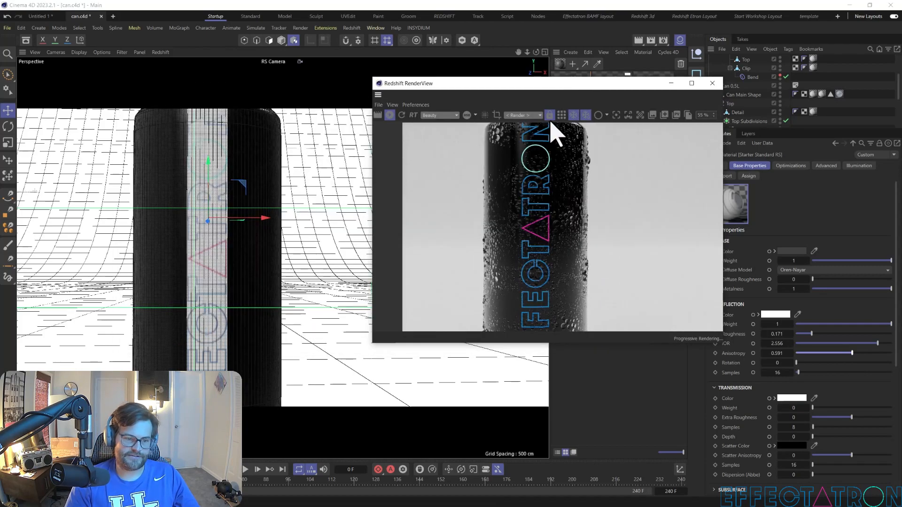
Step: Bring the camera into a tilted close-up of the can's logo triangle and uncover the material previews to inspect the droplets
left_click_drag(218, 327, 282, 257, "alt")
right_click_drag(191, 261, 219, 235, "alt")
left_click_drag(219, 235, 331, 334, "alt")
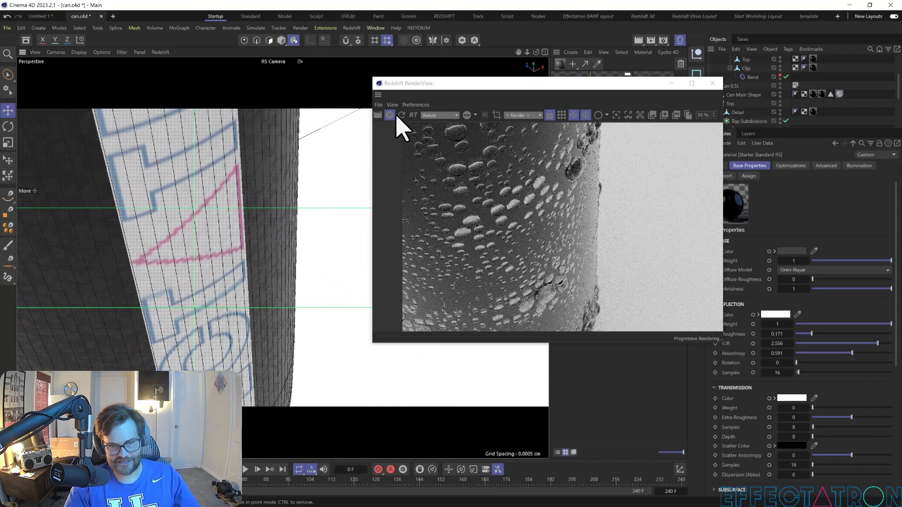
left_click_drag(512, 84, 279, 71)
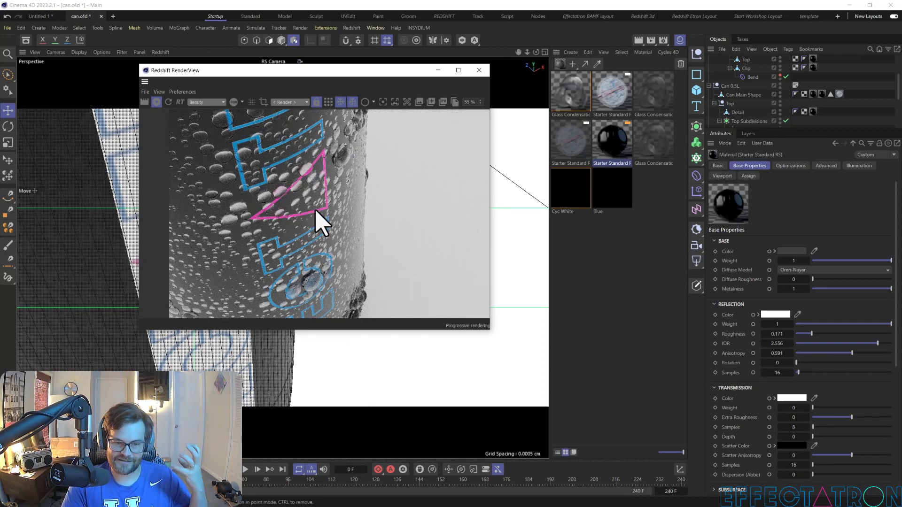
Step: Enable Bokeh in the RS Camera's optical settings to render with depth of field
scroll(770, 90, "down", 4)
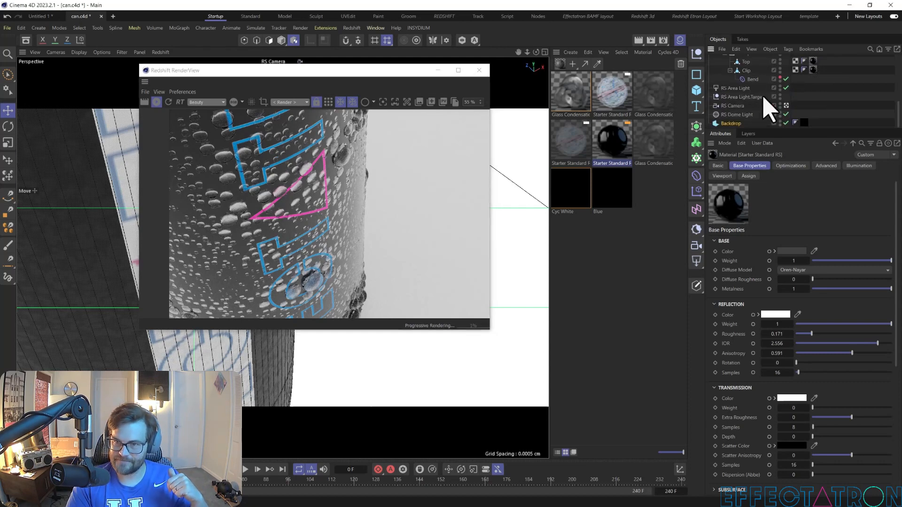
left_click(737, 106)
left_click(800, 166)
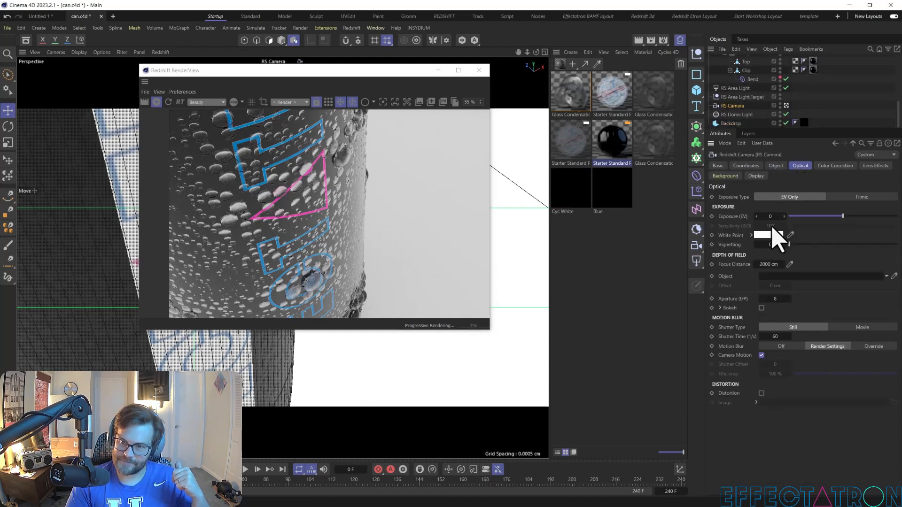
left_click(762, 308)
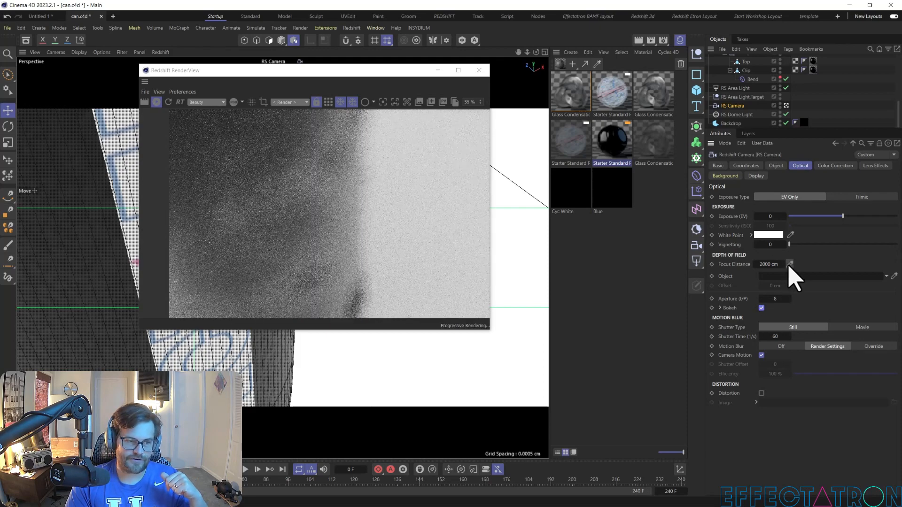
Step: Pick the camera's focus distance from the logo triangle's corner and set the Aperture to f/16
left_click_drag(256, 70, 407, 103)
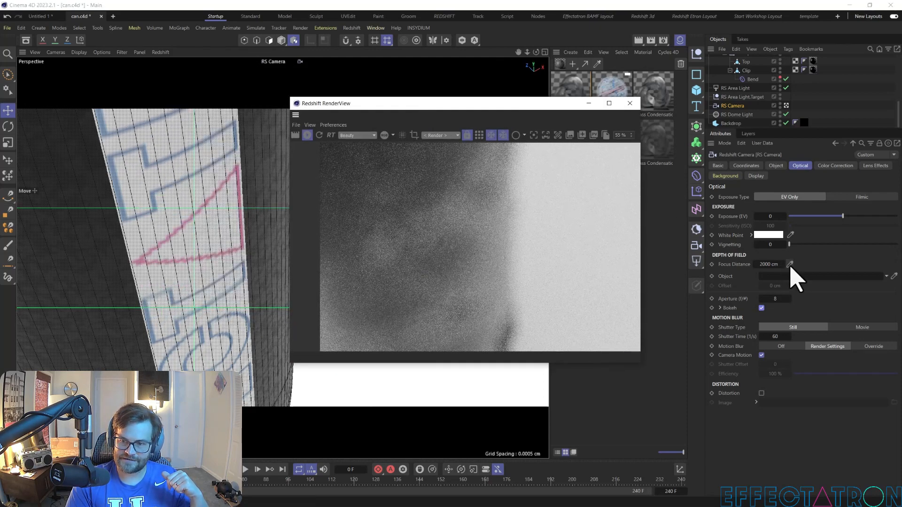
left_click(789, 265)
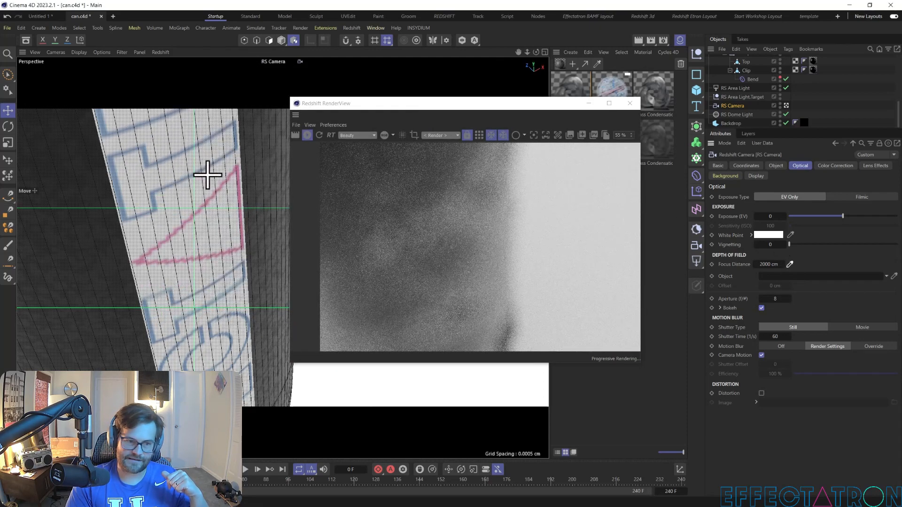
left_click(157, 258)
left_click_drag(462, 103, 278, 96)
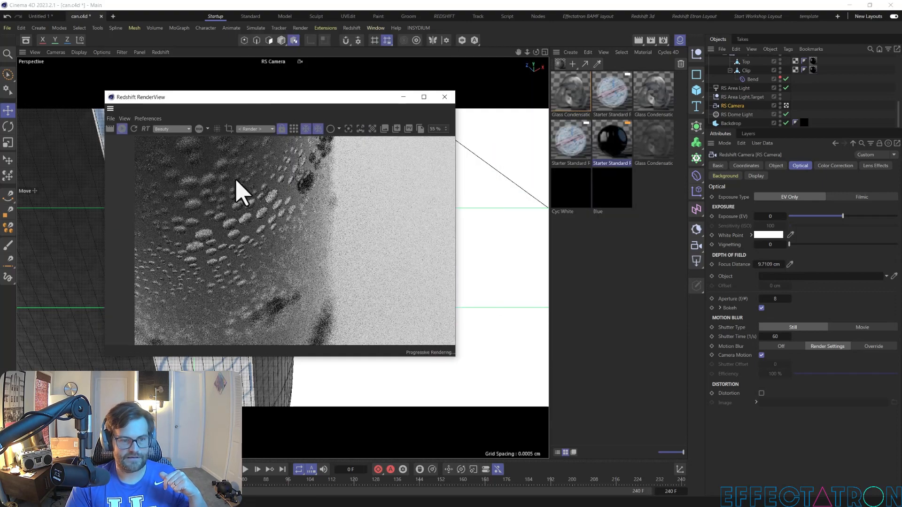
left_click(773, 299)
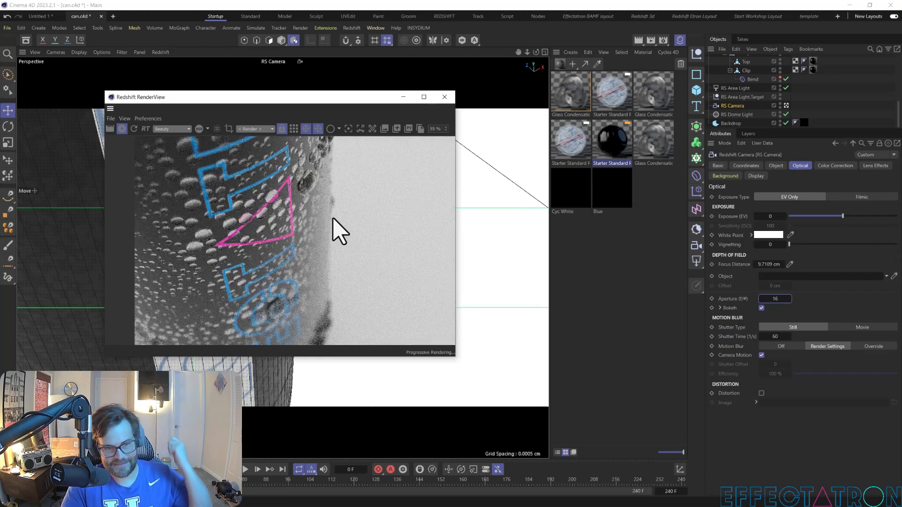
left_click_drag(260, 101, 366, 76)
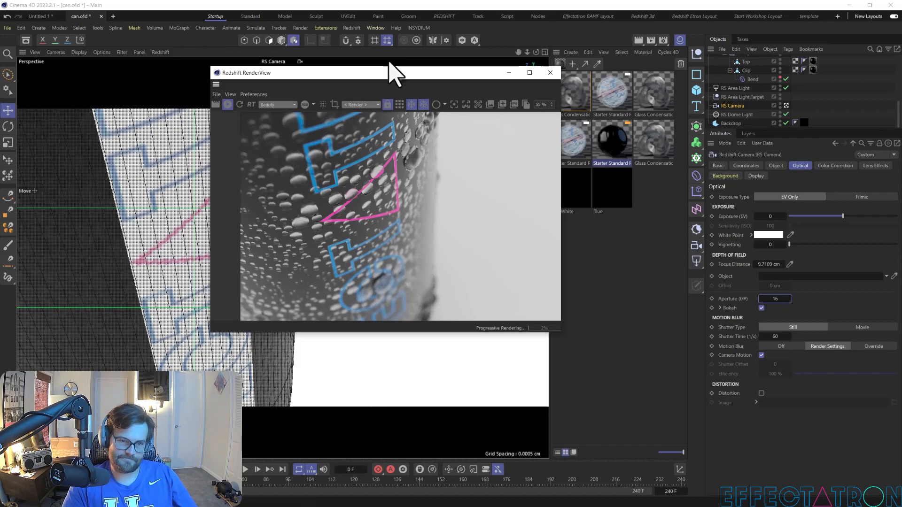
Step: Pull the camera back and straighten it to frame the whole can upright on the backdrop
left_click_drag(393, 75, 634, 91)
left_click_drag(256, 335, 277, 259, "alt")
right_click_drag(195, 256, 162, 251, "alt")
left_click_drag(160, 238, 177, 147, "alt")
middle_click_drag(177, 147, 231, 264, "alt")
right_click_drag(242, 264, 215, 240, "alt")
left_click_drag(202, 264, 258, 272, "alt")
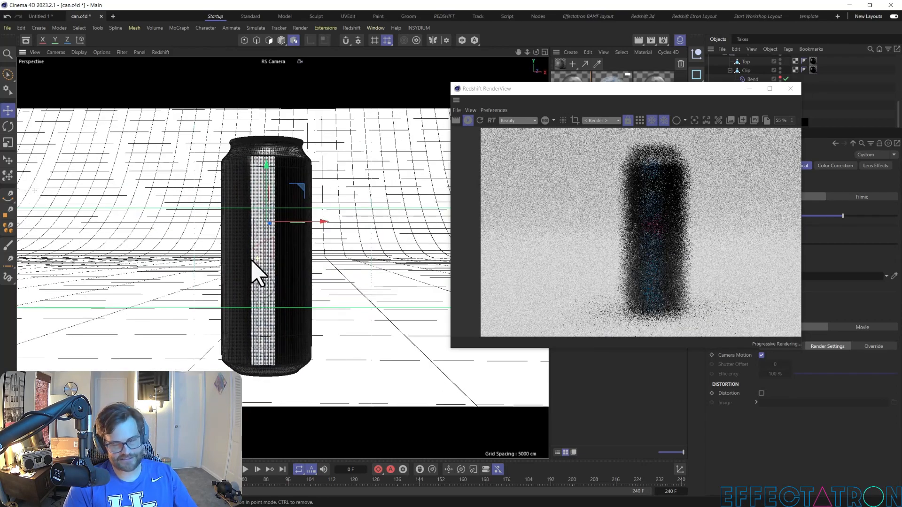
Step: Turn off the RS Camera's Bokeh and disable the RS Dome Light
left_click_drag(563, 89, 382, 104)
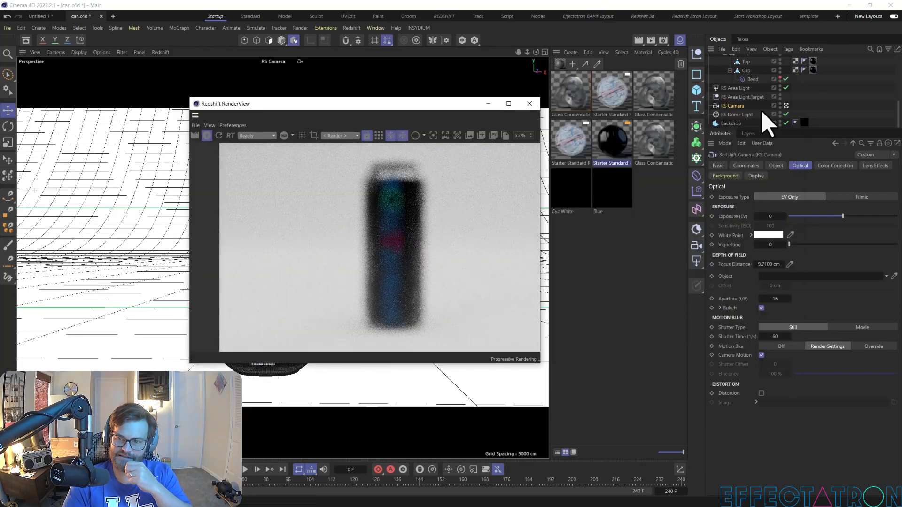
left_click(761, 308)
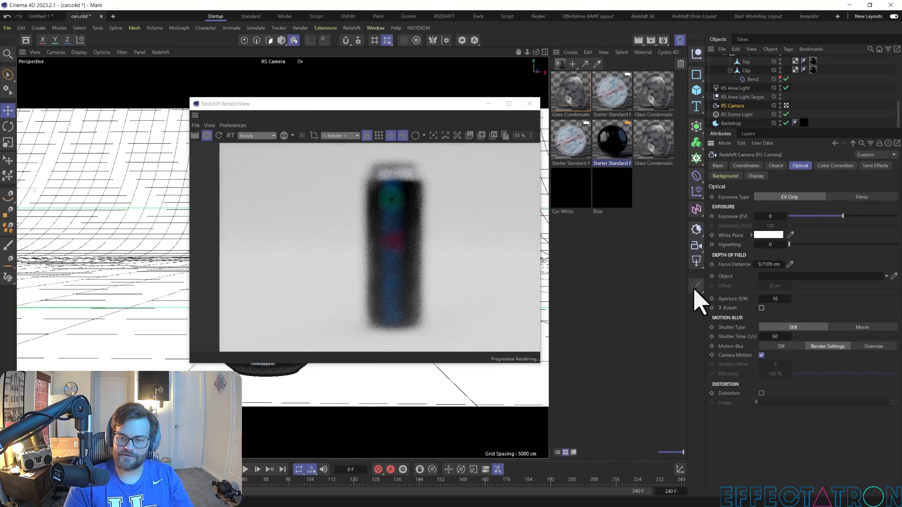
left_click(786, 123)
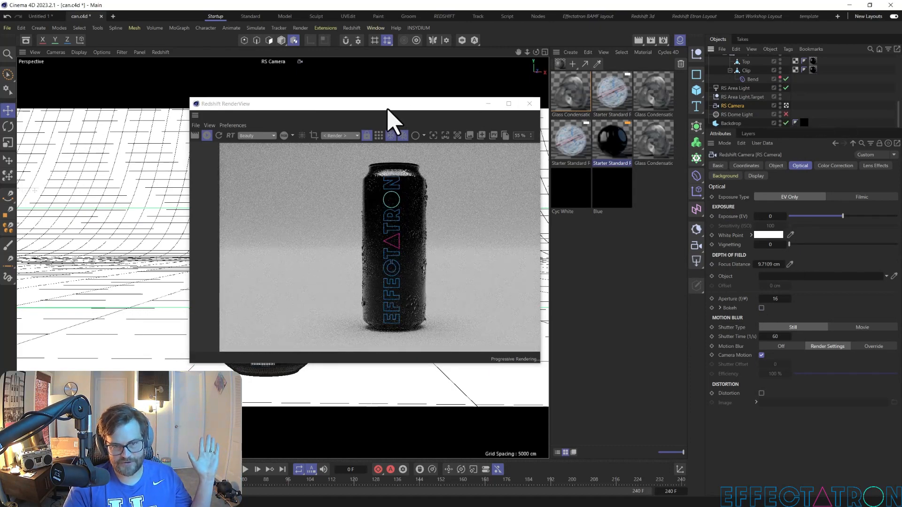
Step: Switch to the four-view layout and add a Redshift area light with a target tag and null
left_click_drag(388, 109, 598, 187)
middle_click(386, 217)
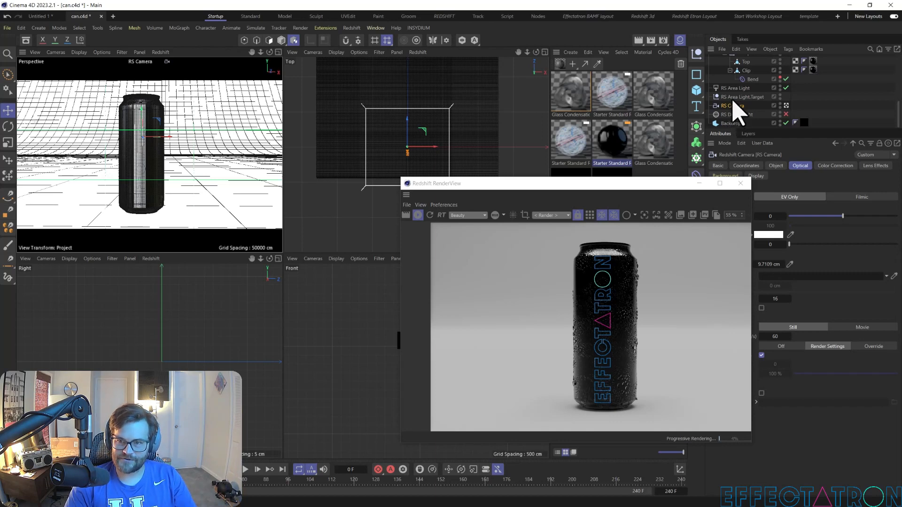
scroll(728, 117, "up", 3)
left_click(696, 126)
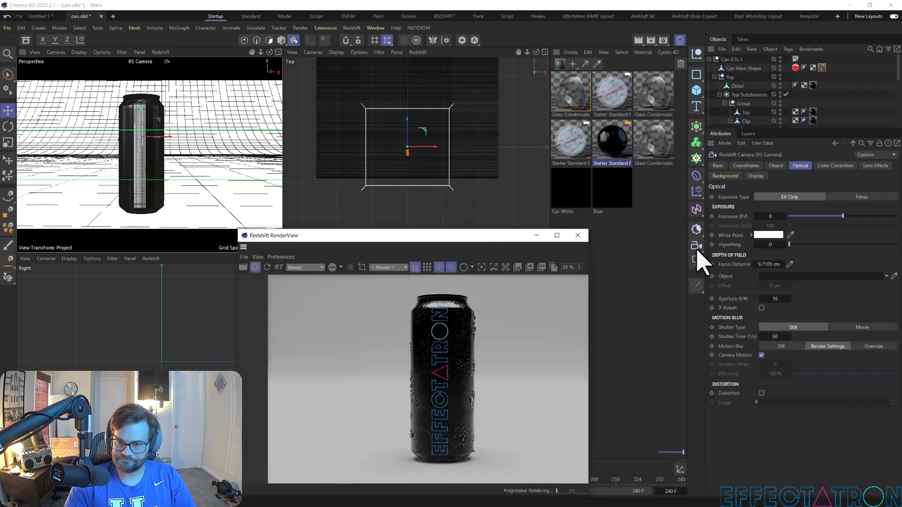
left_click(866, 187)
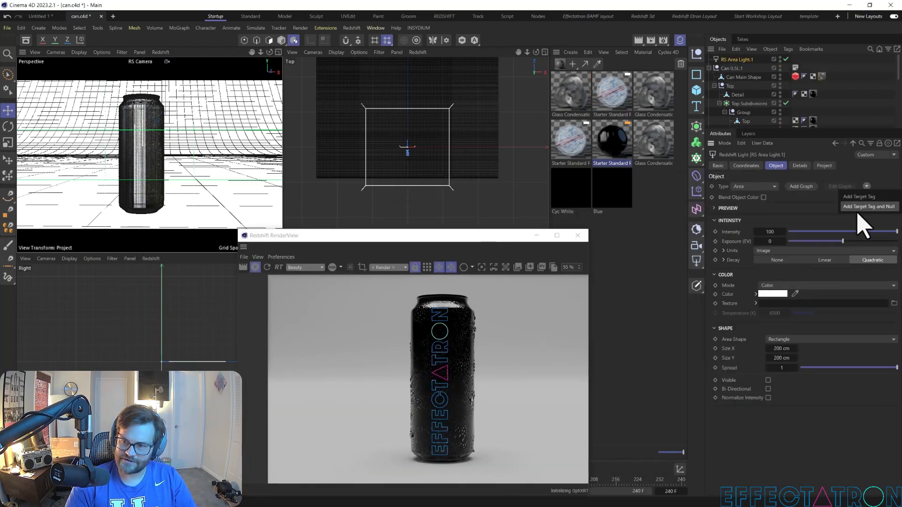
left_click(856, 207)
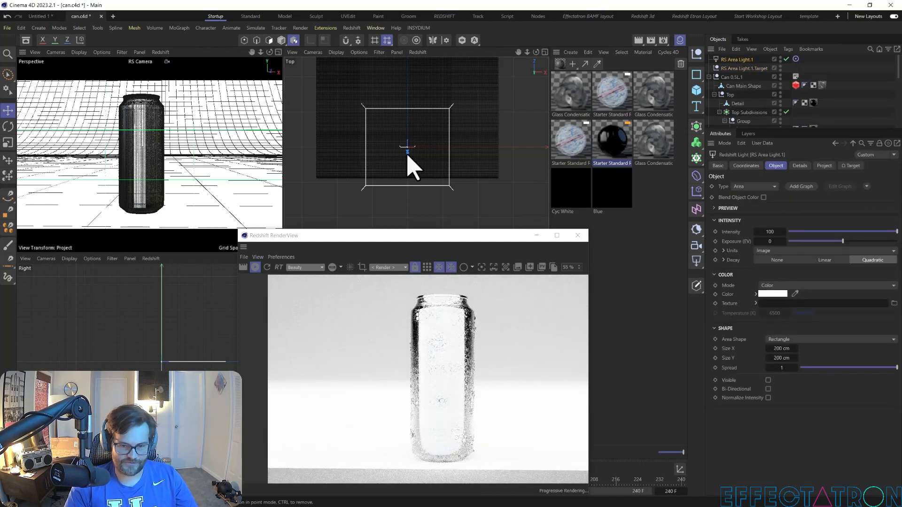
Step: In the Top view, move the new area light to the can's right side and place its target null on the can
scroll(413, 161, "up", 3)
left_click(412, 139)
scroll(413, 140, "up", 5)
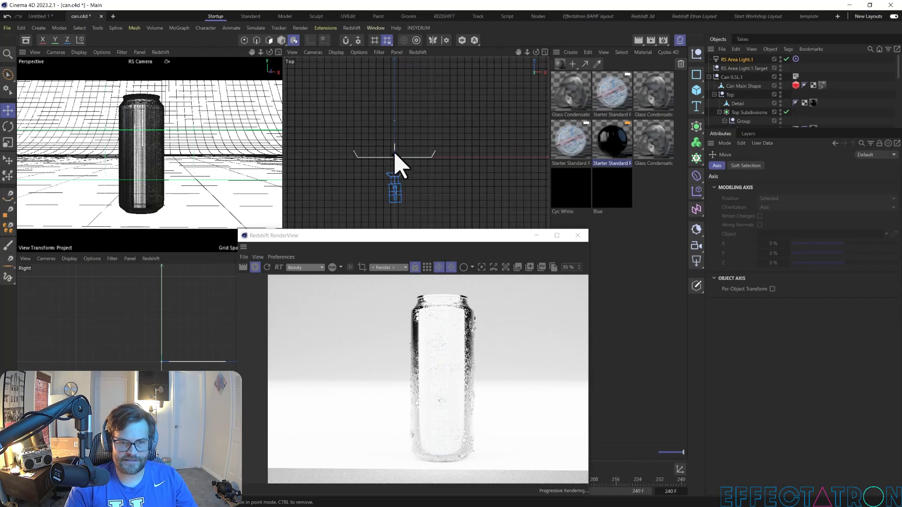
left_click(395, 154)
left_click(738, 61)
key("e")
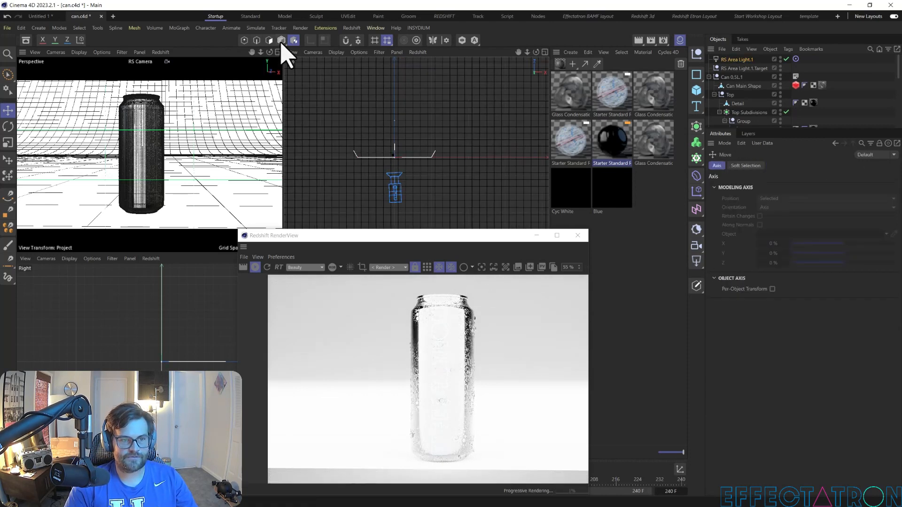
left_click_drag(414, 143, 489, 163)
left_click(747, 69)
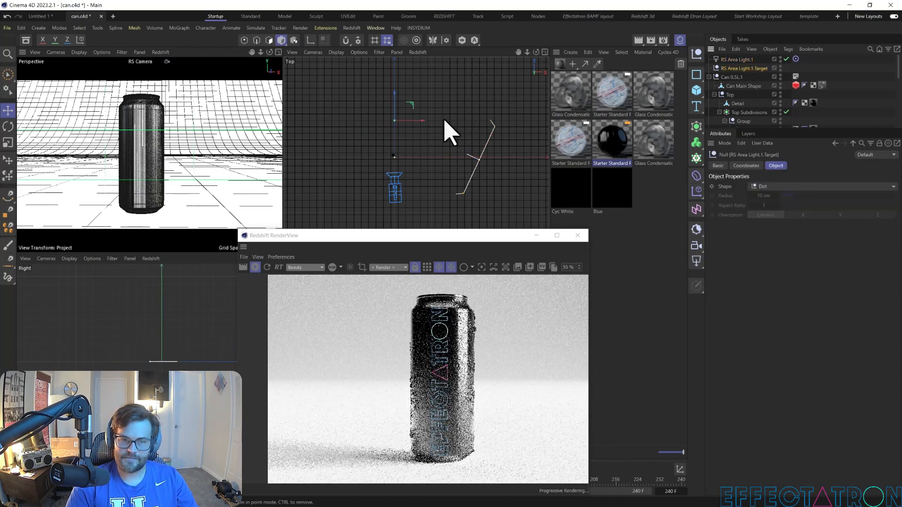
left_click_drag(395, 93, 393, 130)
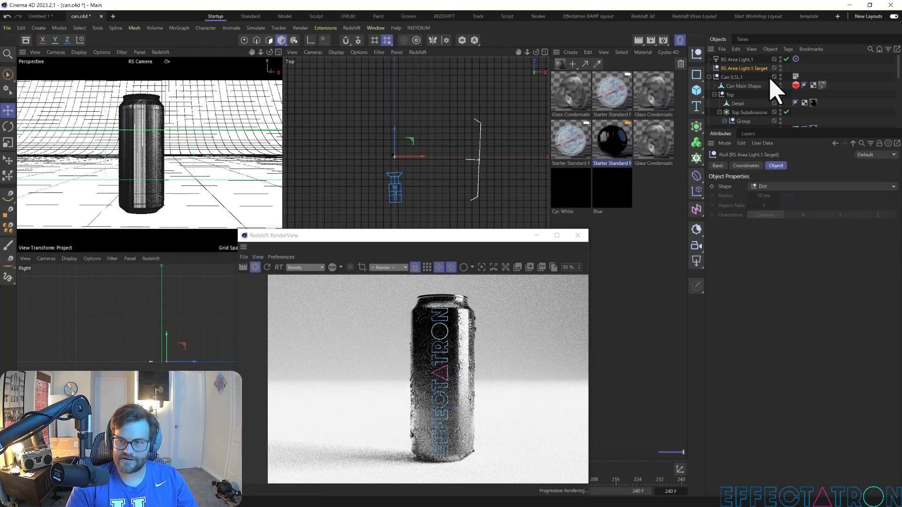
Step: Shrink the right-side area light to about 16.42 cm in Size X and 58.16 cm in Size Y
left_click(736, 59)
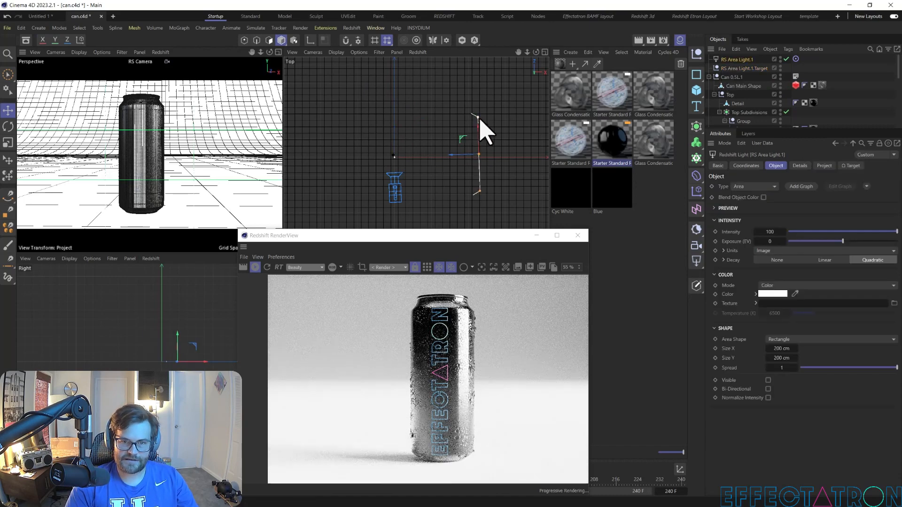
left_click_drag(483, 131, 483, 157)
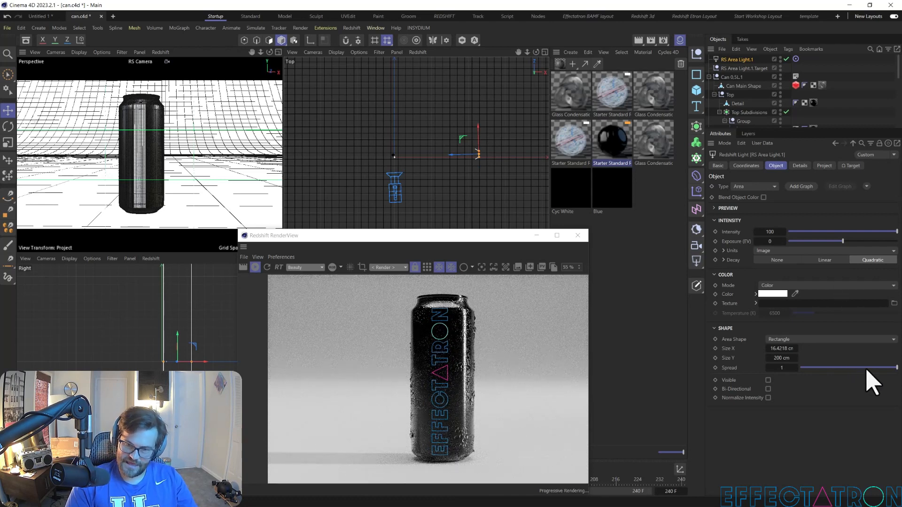
left_click_drag(365, 237, 522, 241)
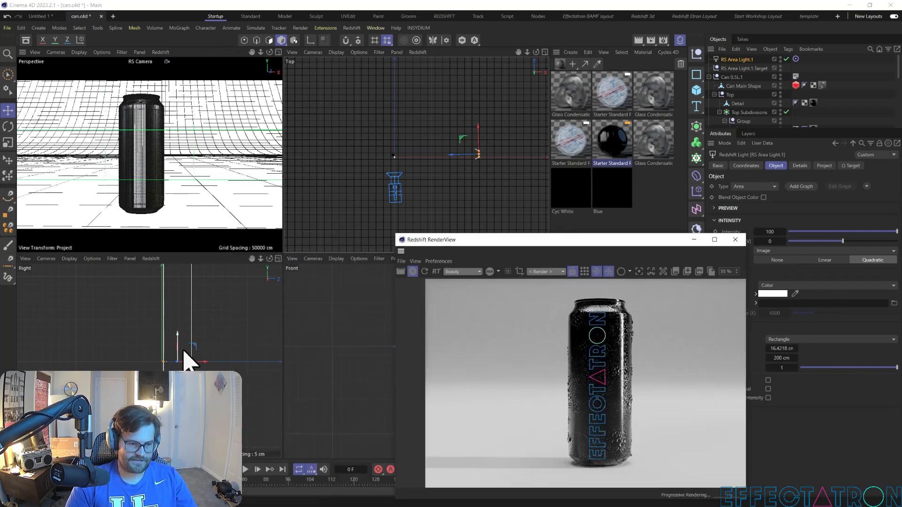
scroll(178, 370, "down", 5)
left_click_drag(175, 324, 182, 368)
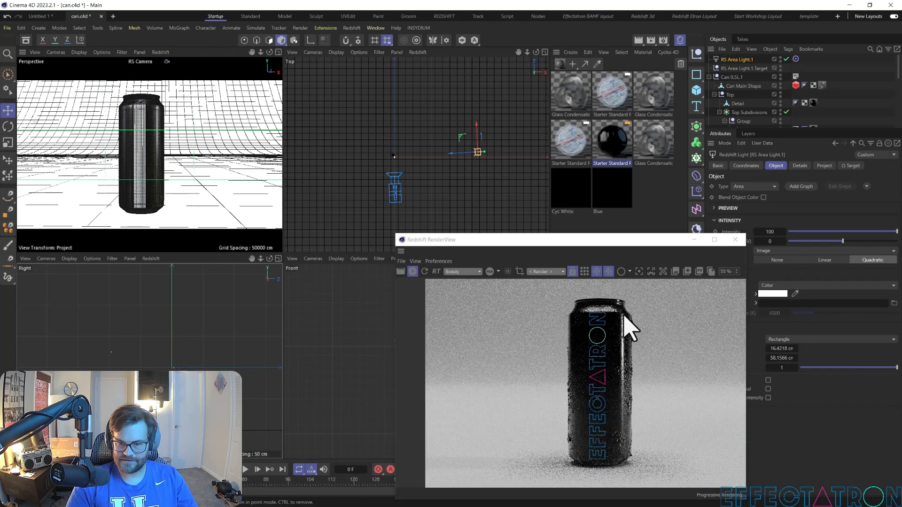
Step: Duplicate the area light to the can's front left and widen the copy's Size X to about 54.78 cm
scroll(474, 140, "up", 2)
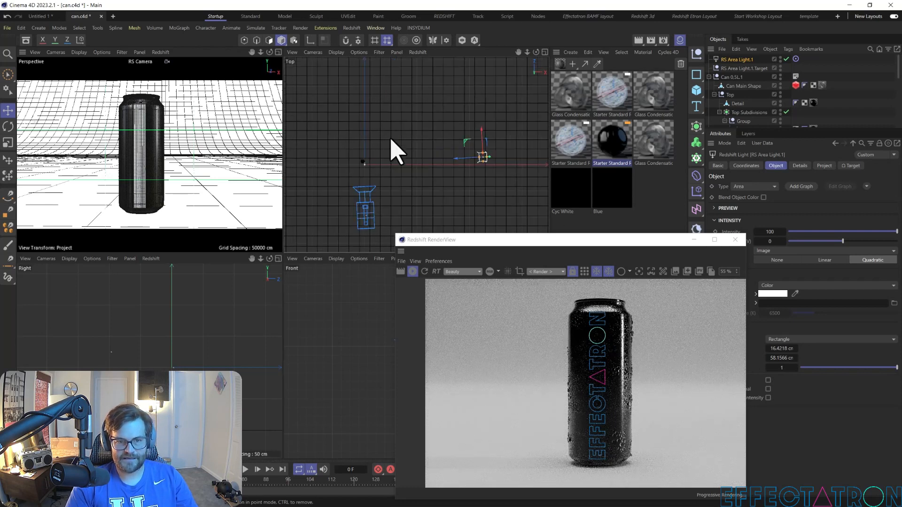
left_click_drag(465, 141, 400, 150)
left_click_drag(339, 150, 324, 176, "ctrl")
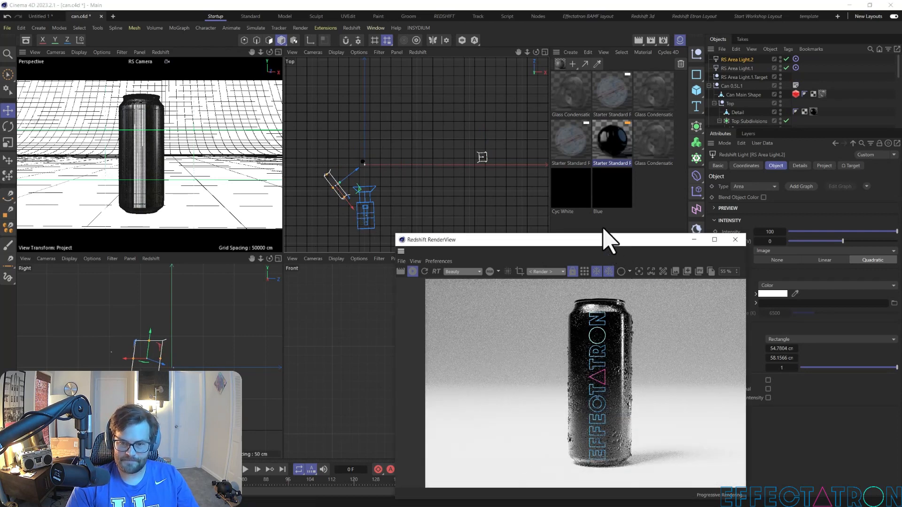
left_click_drag(606, 239, 573, 166)
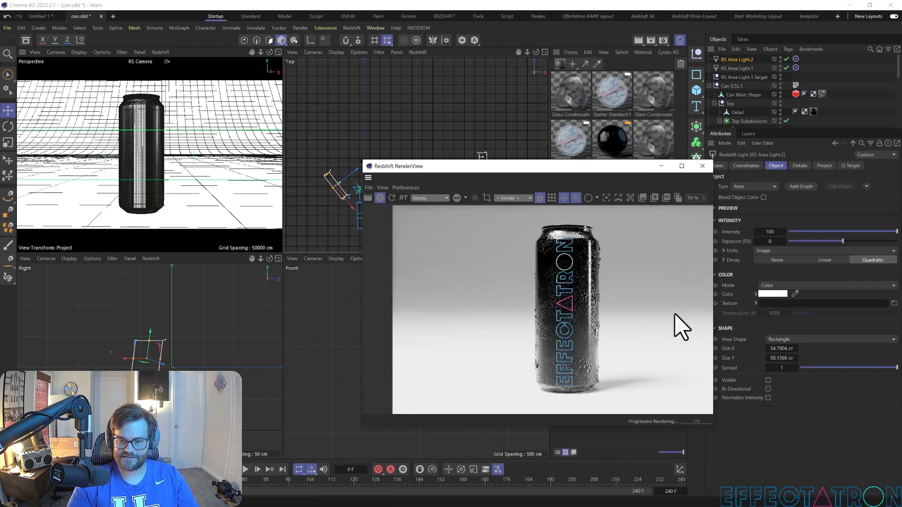
Step: Duplicate the front-left light to the can's rear left and shift the shared target null vertically to tilt the lights
left_click_drag(360, 188, 376, 141)
left_click_drag(407, 168, 435, 175)
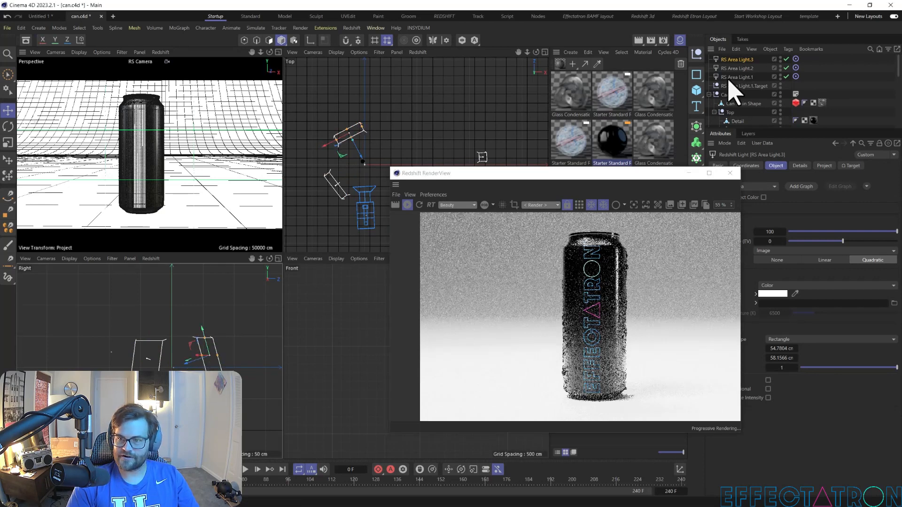
left_click(740, 86)
left_click_drag(195, 362, 198, 387)
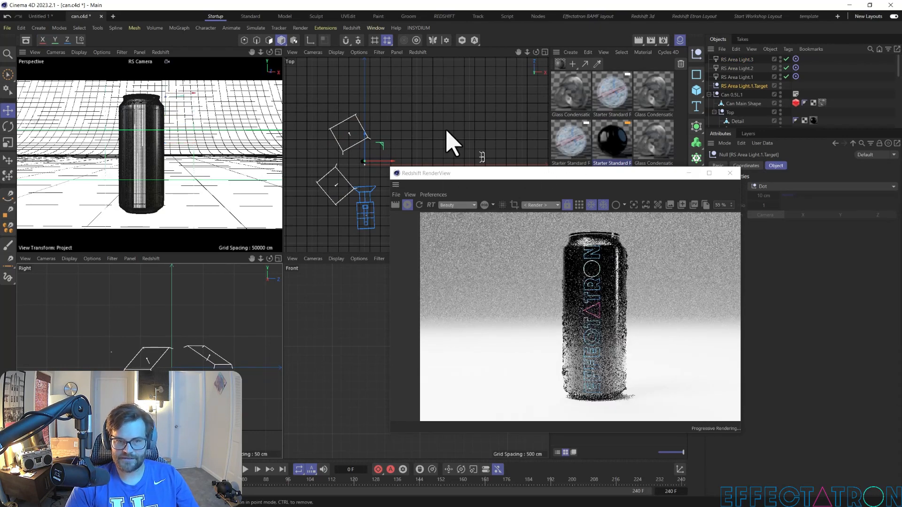
Step: Set the rear-left area light's Intensity to 39.56 and Spread to 0.34, and move it farther behind the can
left_click(739, 59)
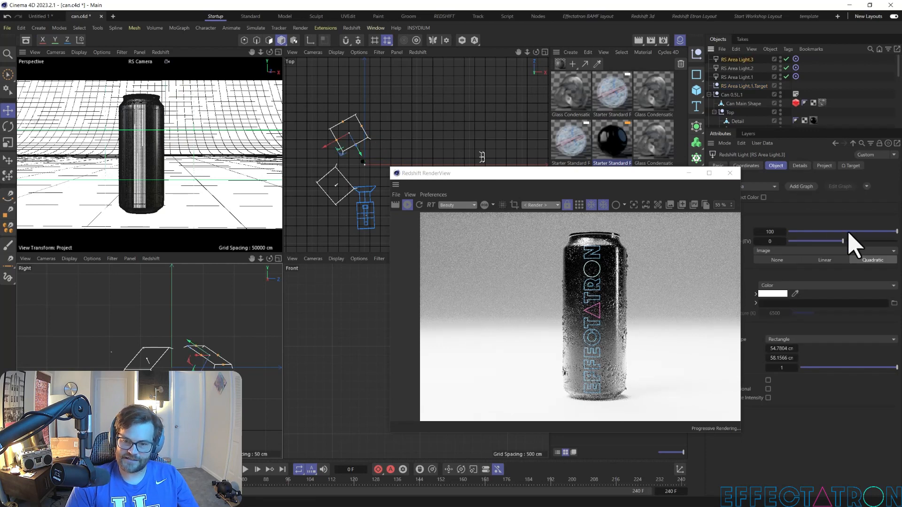
left_click_drag(848, 232, 828, 233)
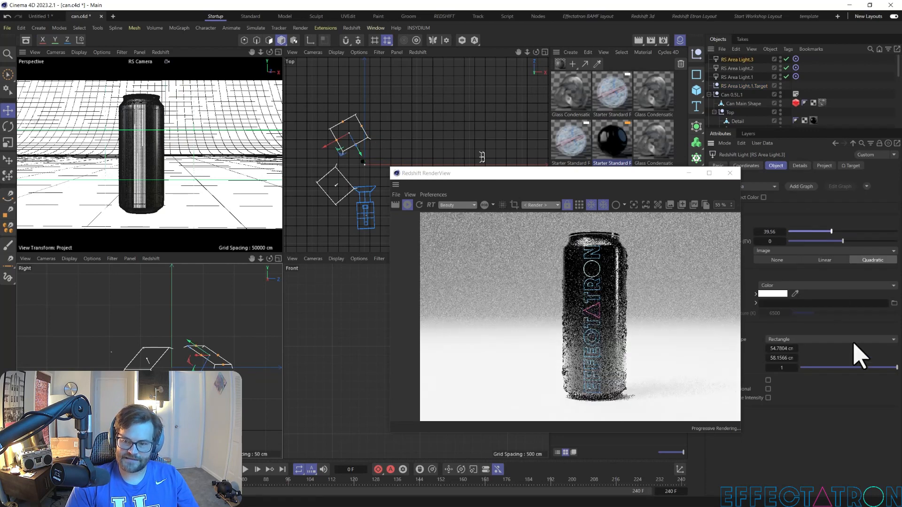
left_click_drag(848, 368, 832, 368)
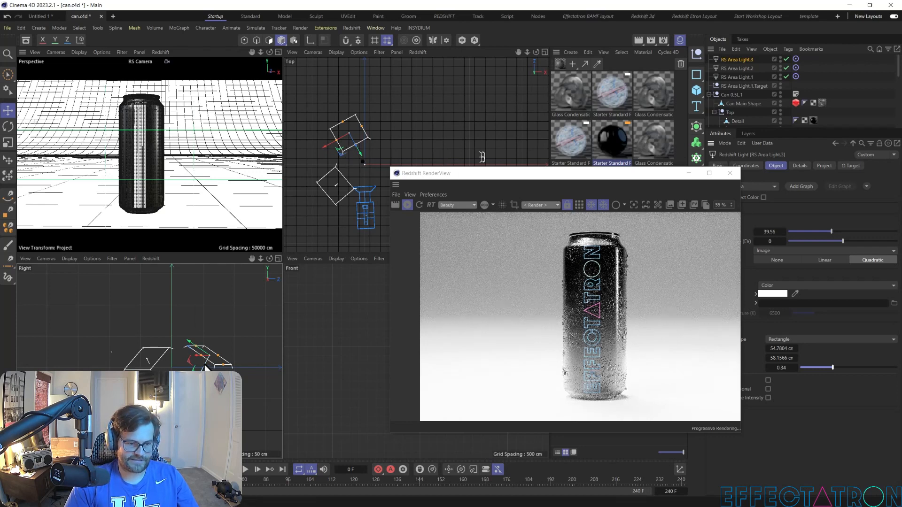
left_click_drag(202, 350, 237, 394)
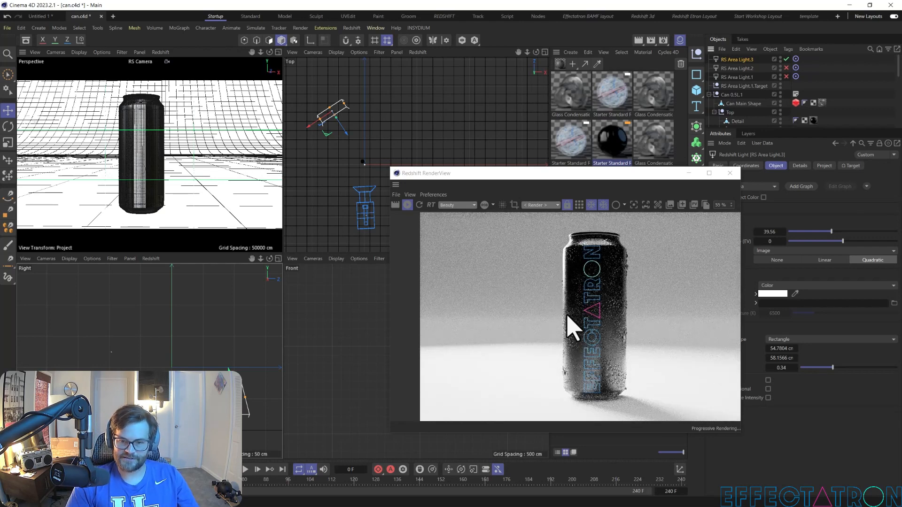
Step: Set the rear-left light's Intensity to 13.86, disable the original RS Area Light, and move the rear light directly behind the can
left_click_drag(814, 232, 804, 232)
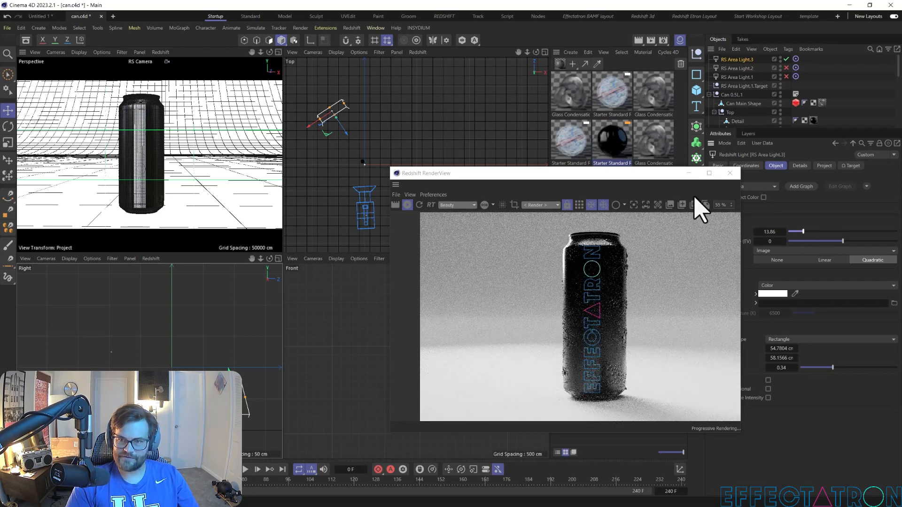
scroll(749, 91, "down", 2)
scroll(743, 117, "down", 2)
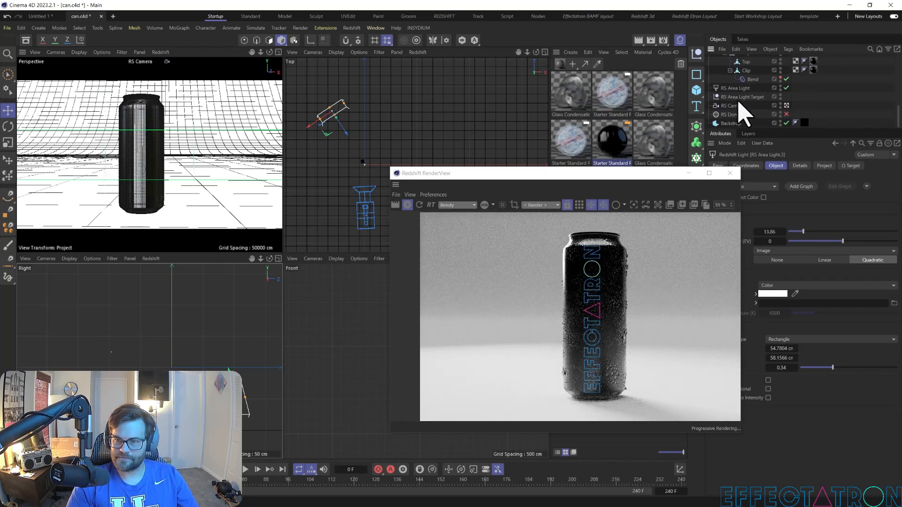
left_click(786, 88)
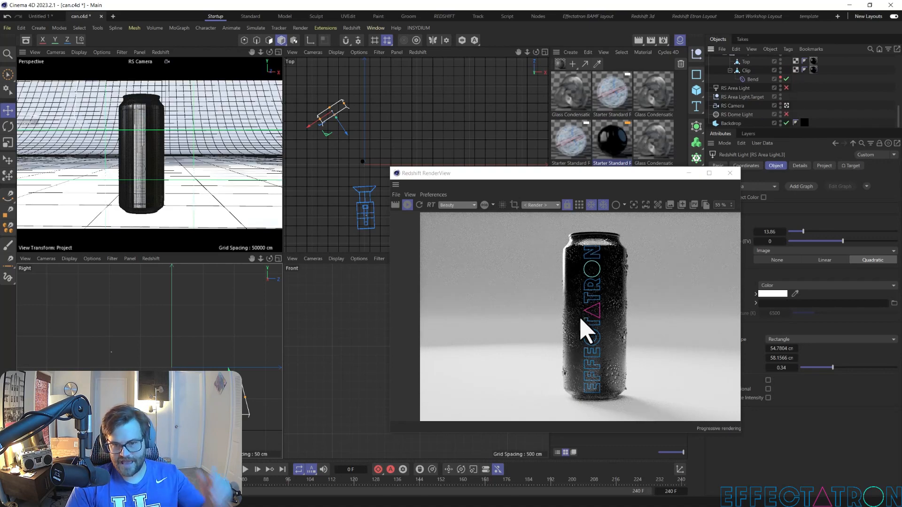
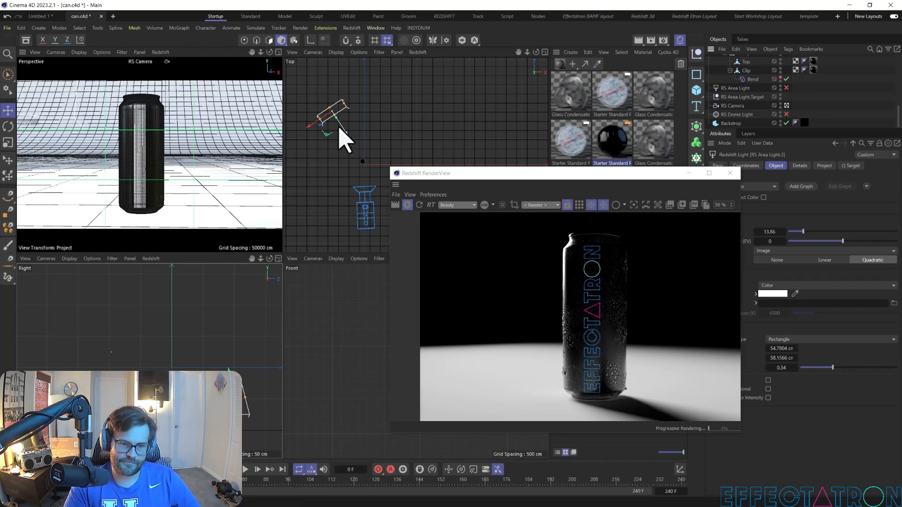
left_click_drag(329, 136, 359, 168)
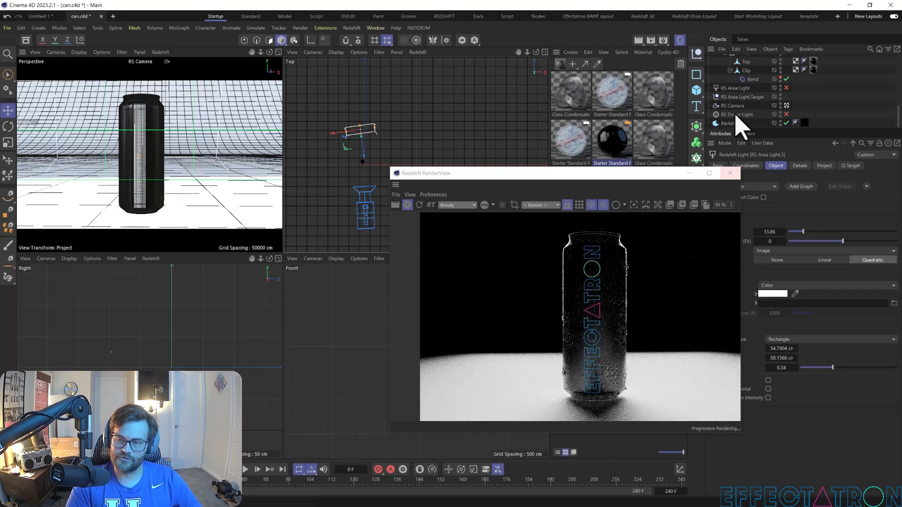
Step: Enable and select RS Area Light.2, disable RS Area Light.3 to isolate it, and move the render preview clear of the light settings
scroll(743, 106, "up", 3)
left_click(786, 69)
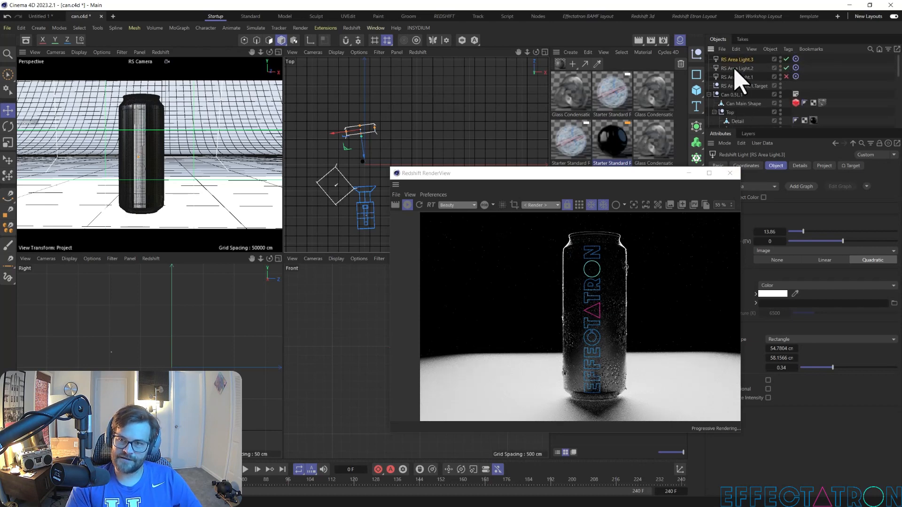
left_click(735, 68)
left_click(786, 59)
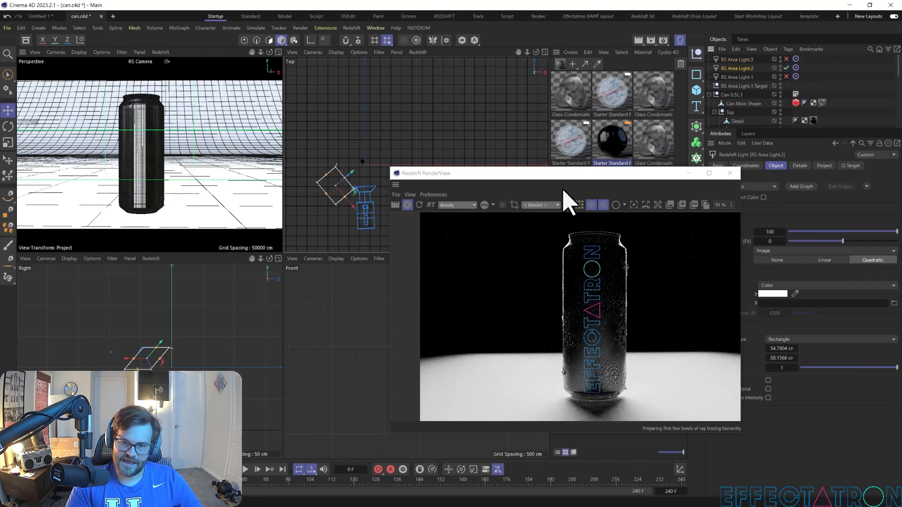
left_click_drag(558, 175, 372, 94)
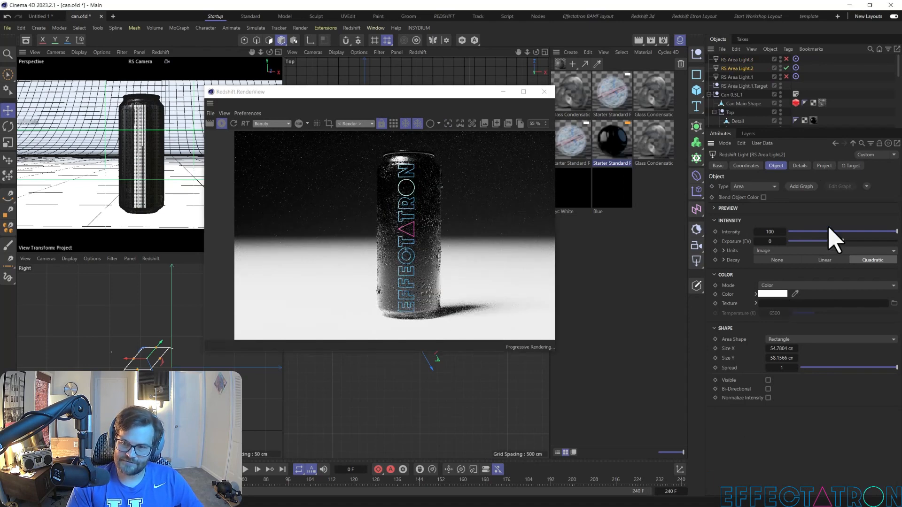
Step: Set RS Area Light.2's Intensity to 63.65, move it farther from the can, and widen its Size X to about 57.20 cm
left_click(809, 232)
left_click_drag(833, 232, 857, 232)
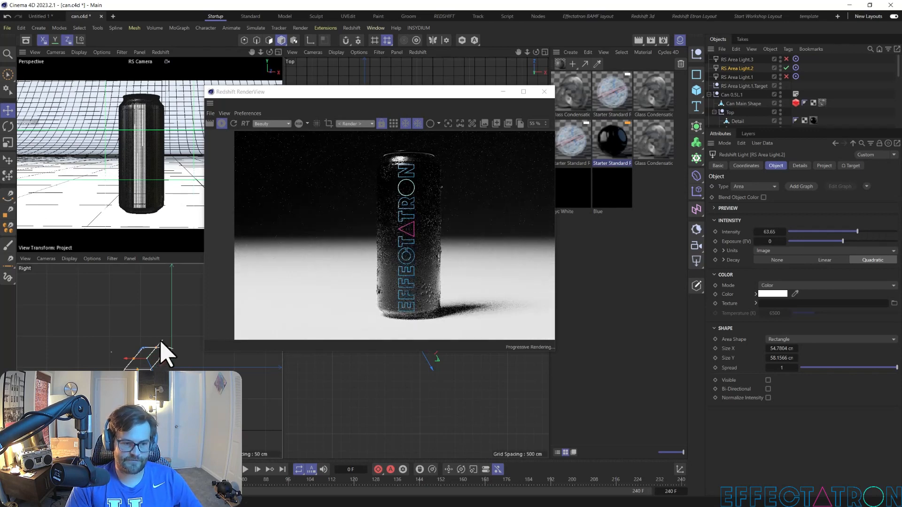
left_click_drag(161, 353, 121, 368)
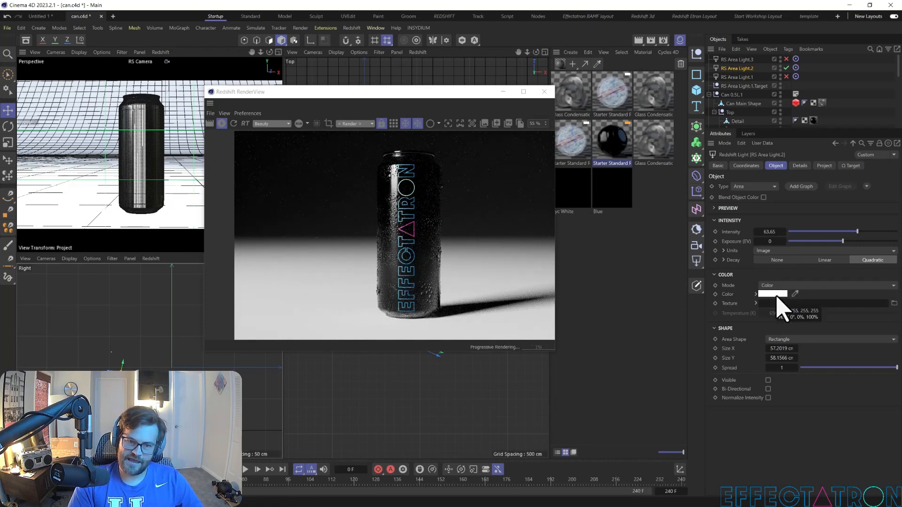
Step: Check RS Area Light.1 on its own in the render and re-enable all the other area lights
left_click(787, 76)
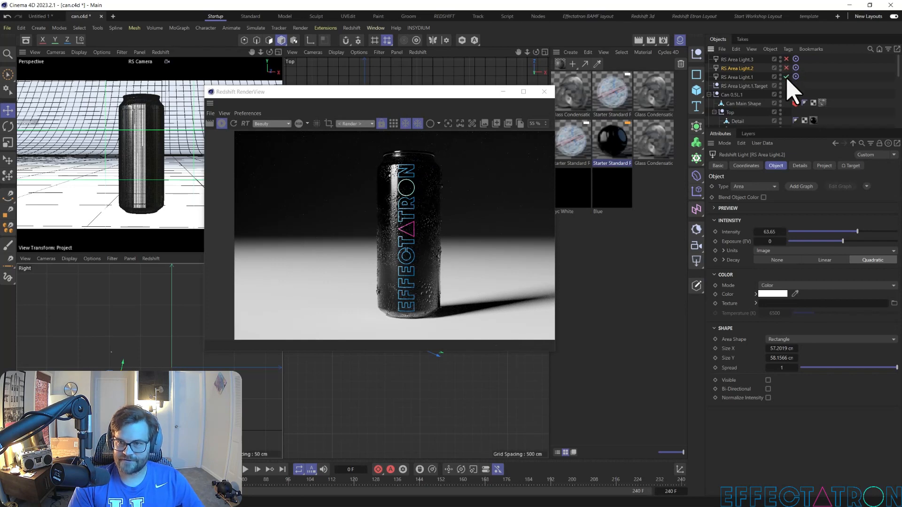
left_click(737, 77)
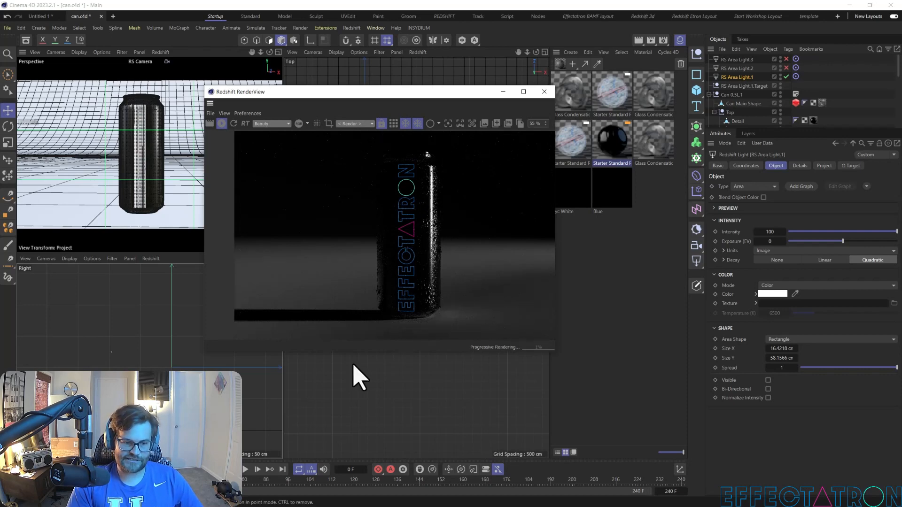
left_click(786, 59)
left_click(786, 68)
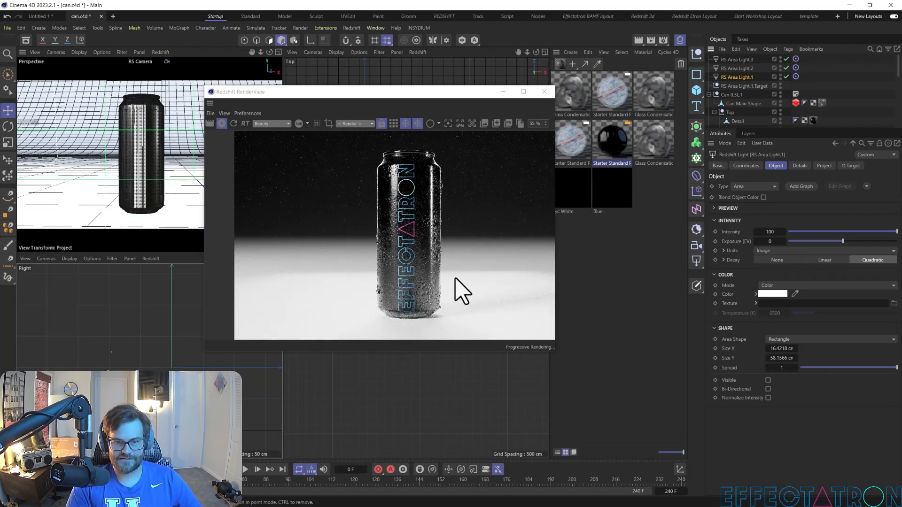
scroll(769, 104, "down", 3)
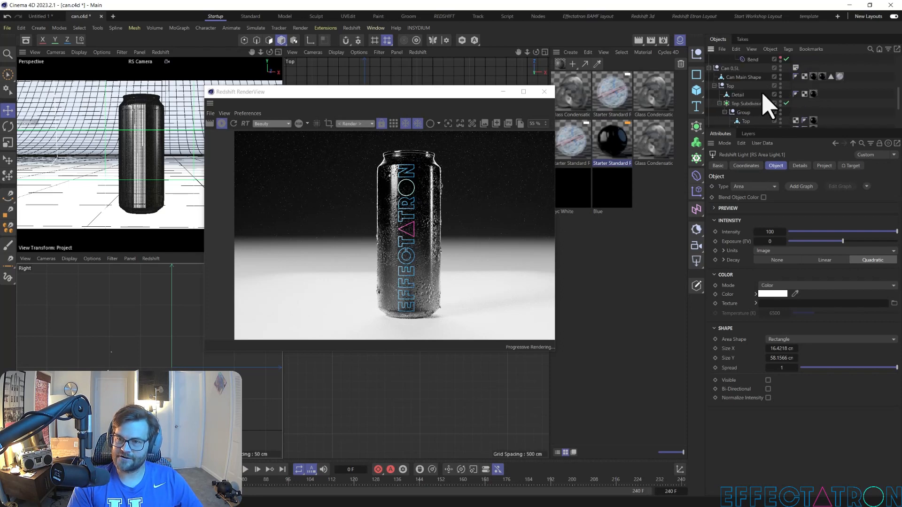
scroll(763, 102, "down", 2)
left_click(785, 95)
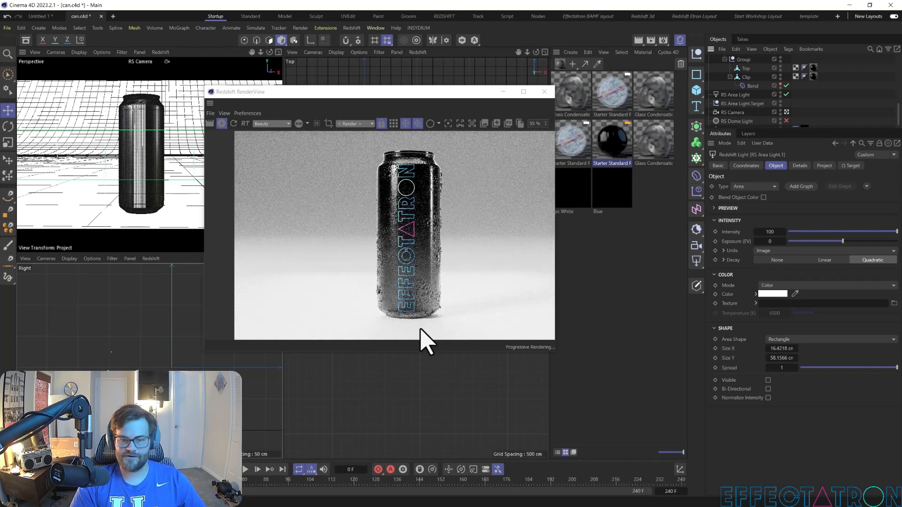
Step: Exclude the Backdrop from the illumination of RS Area Light.1, RS Area Light.2 and RS Area Light.3
scroll(761, 96, "up", 5)
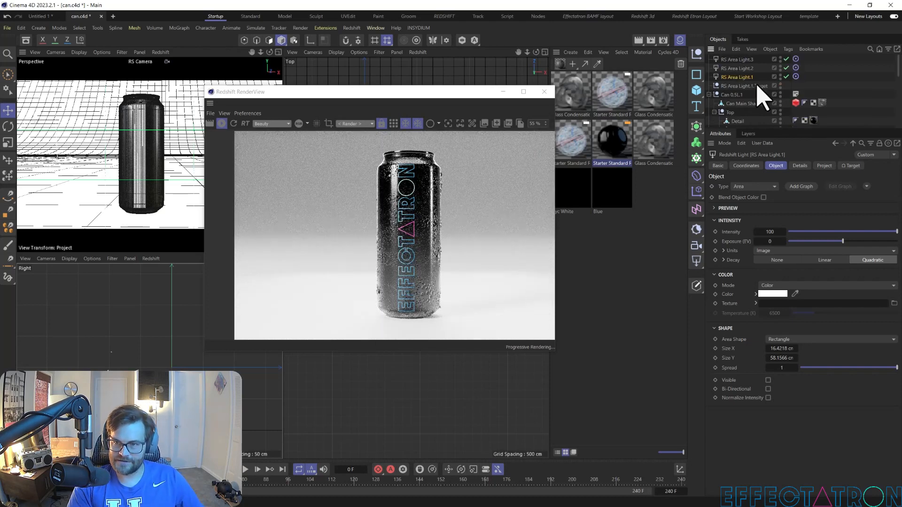
left_click(756, 60, "shift")
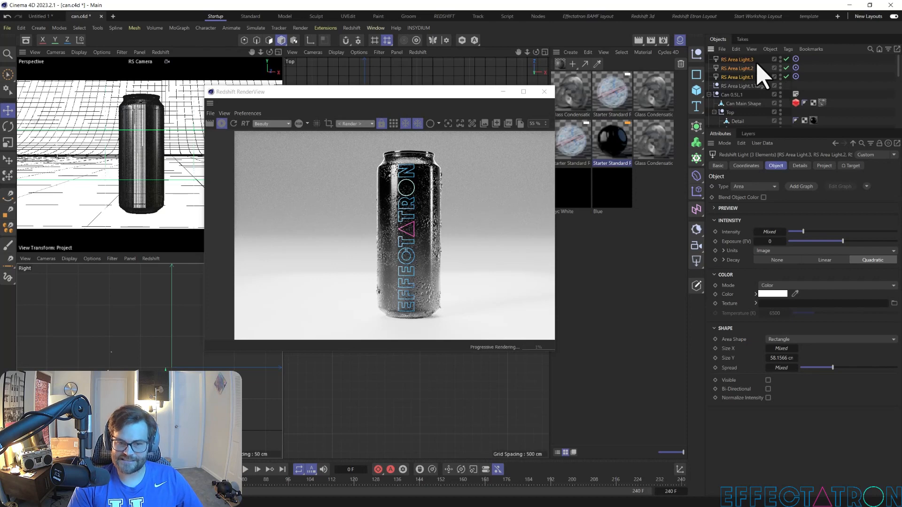
left_click(824, 166)
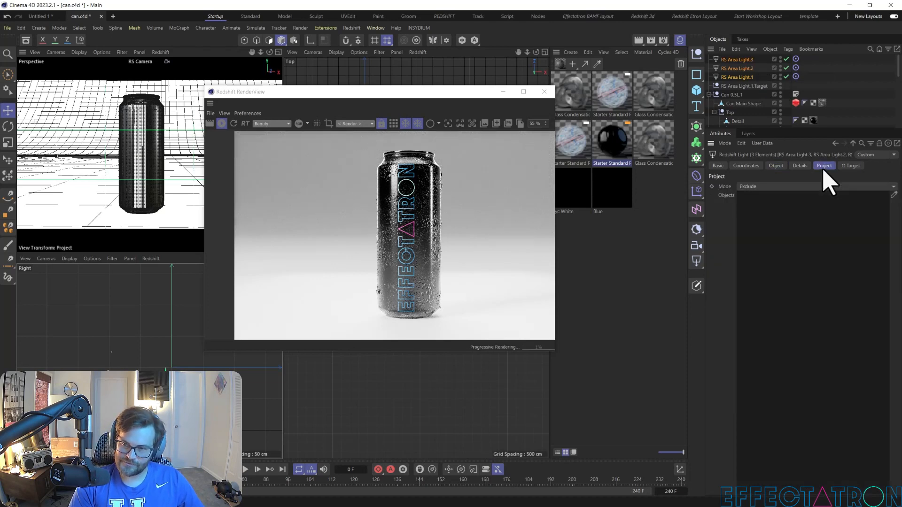
scroll(741, 113, "down", 3)
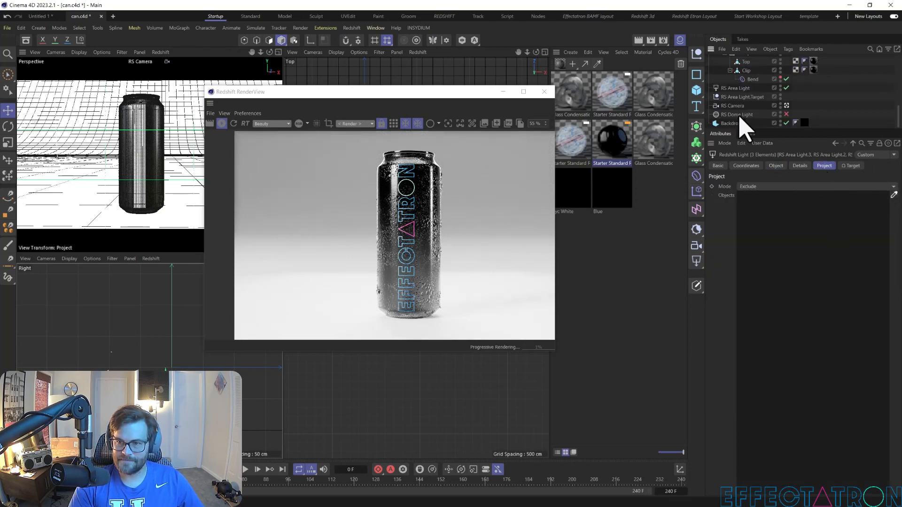
left_click_drag(734, 126, 751, 196)
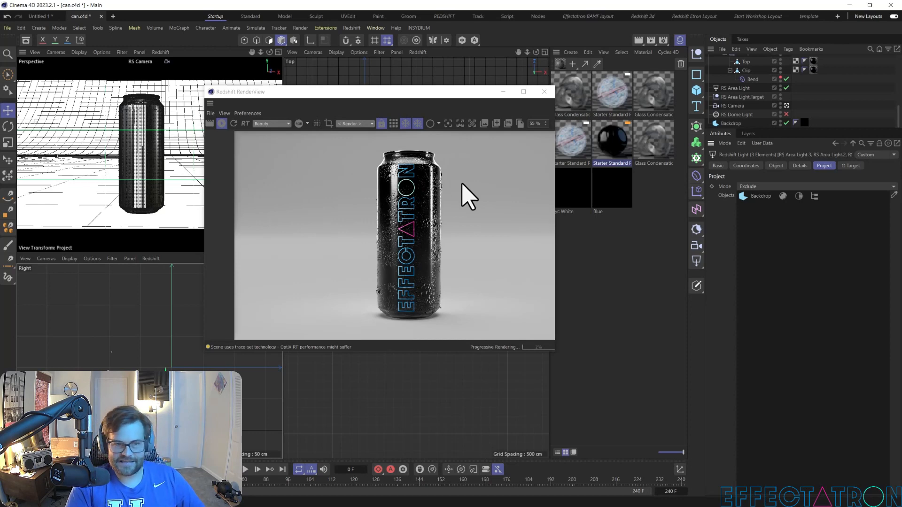
Step: Search the asset library for "alumi" and add the Metal Aluminium material to the scene
left_click(26, 41)
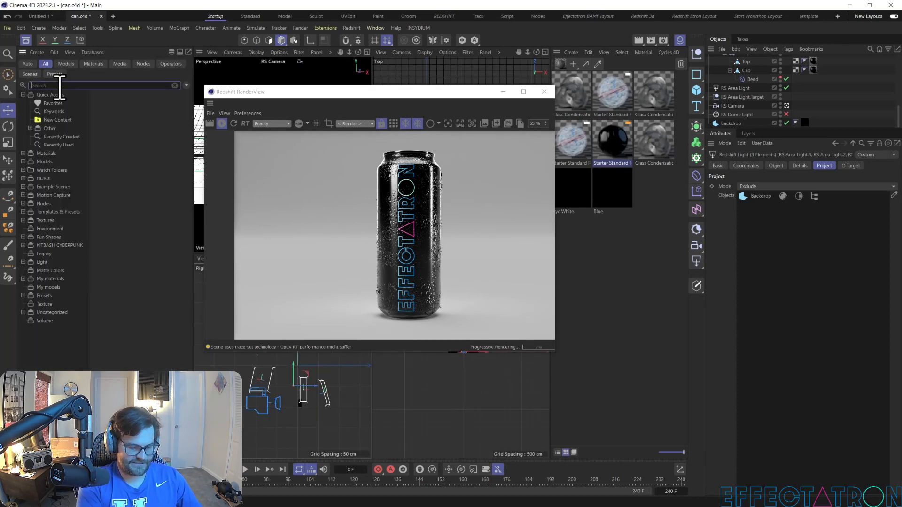
type("alumi")
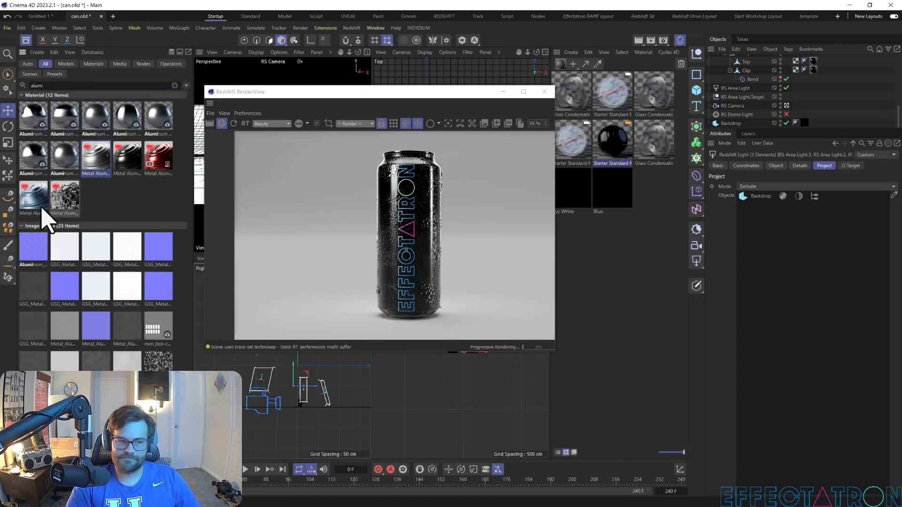
left_click_drag(99, 169, 751, 125)
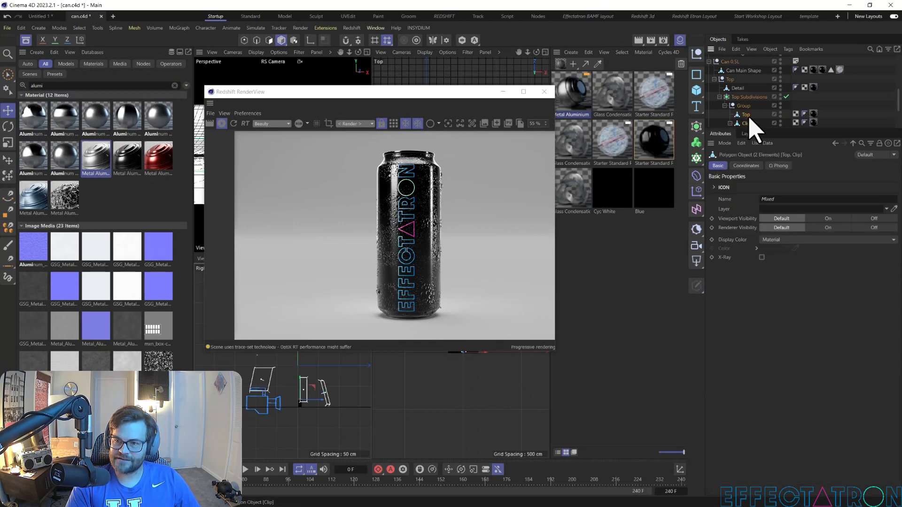
Step: Apply the Metal Aluminium material to the can's Detail, Top and Clip parts, and collapse the Top Subdivisions hierarchy
scroll(764, 101, "down", 3)
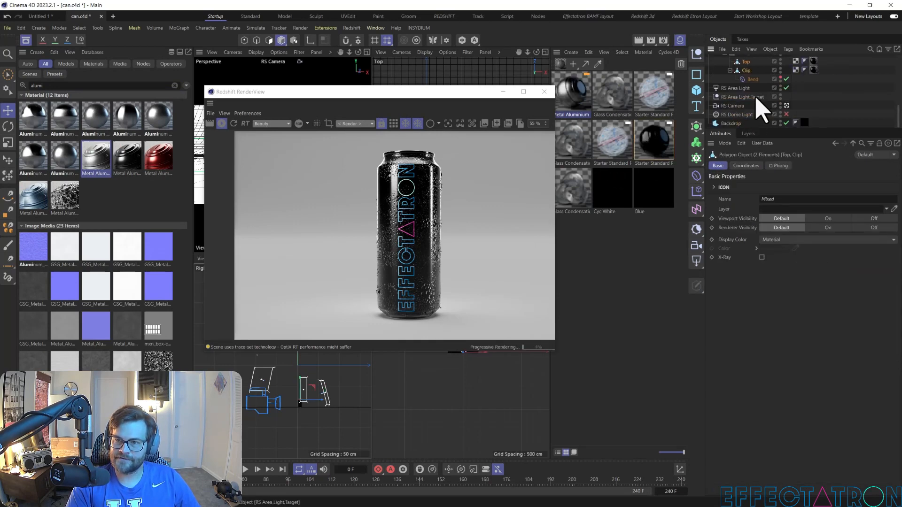
scroll(755, 100, "up", 2)
left_click_drag(578, 98, 814, 110)
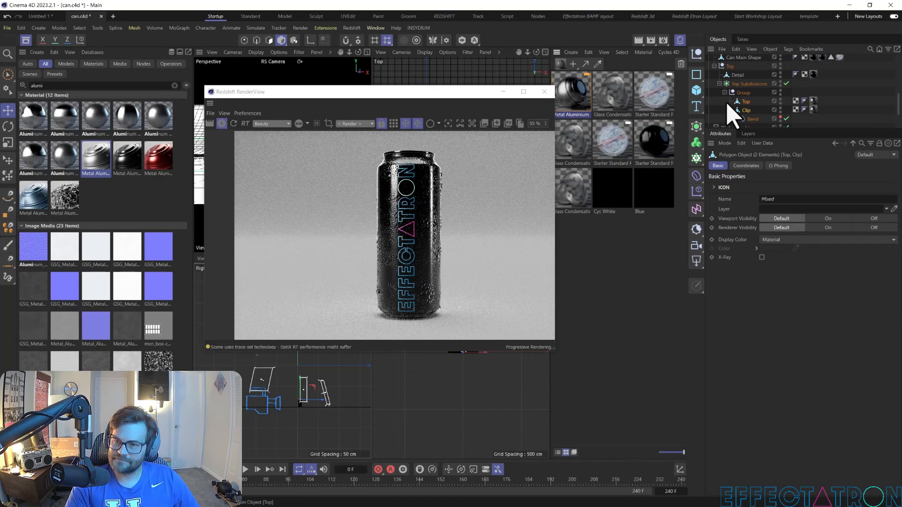
left_click_drag(749, 107, 708, 106)
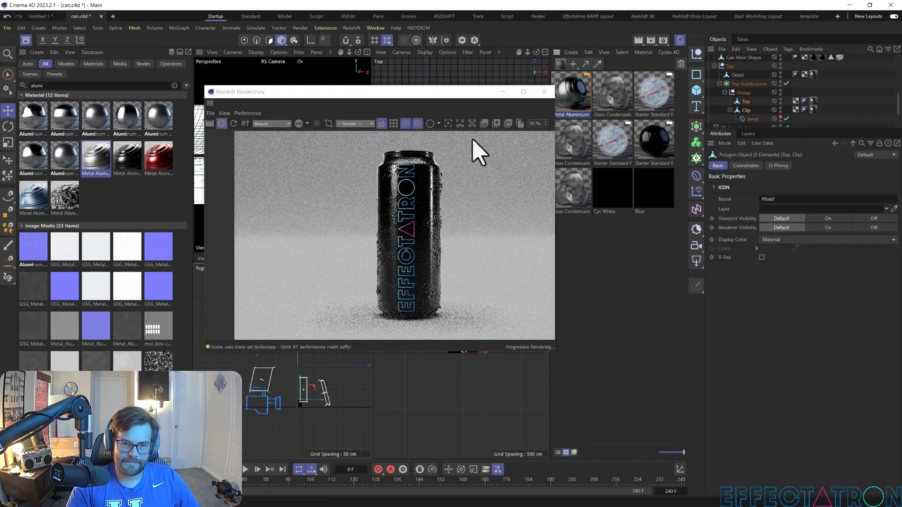
scroll(756, 87, "up", 2)
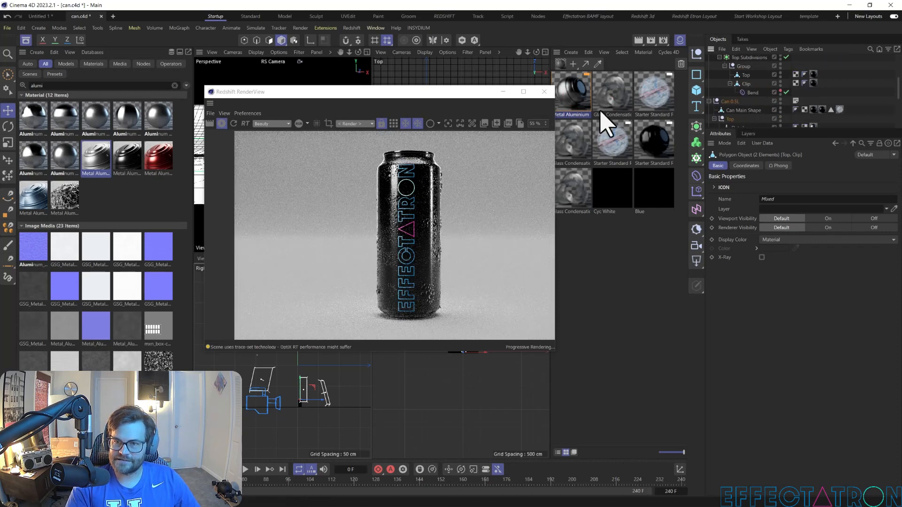
scroll(761, 117, "down", 2)
scroll(761, 117, "down", 2)
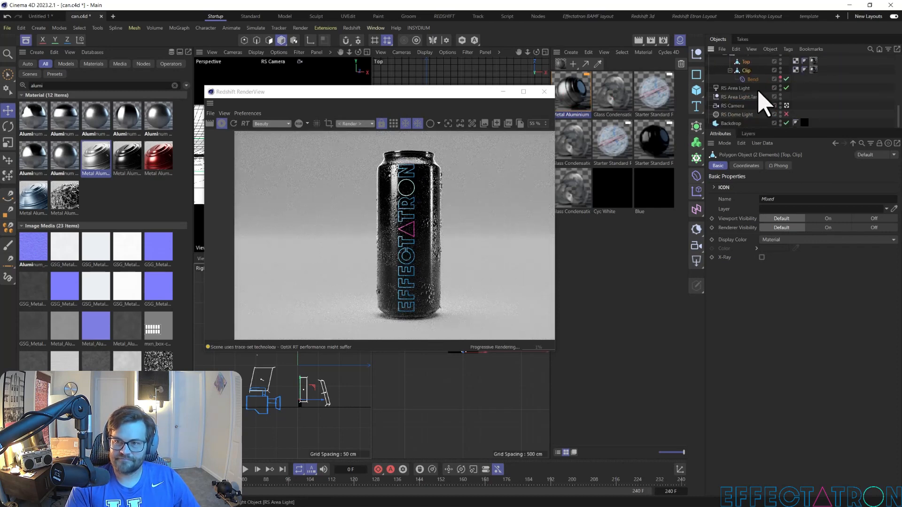
scroll(766, 101, "up", 2)
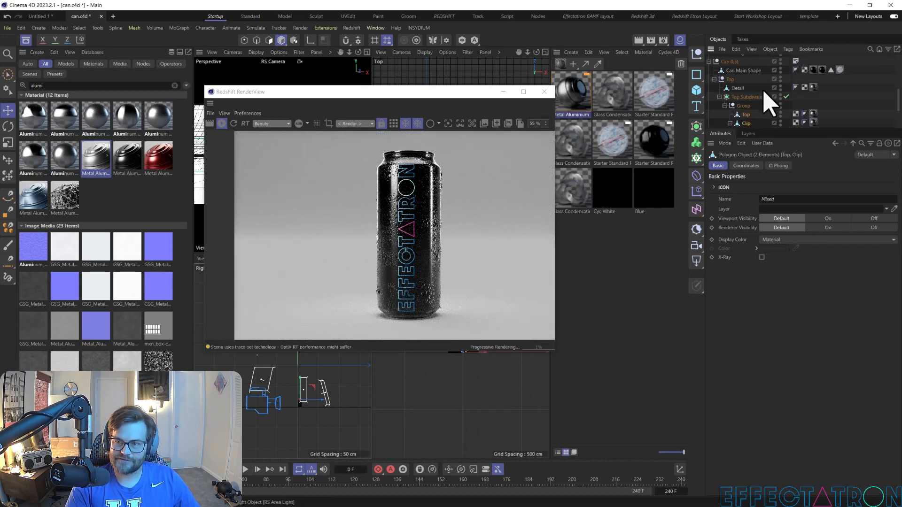
left_click(724, 105)
left_click(719, 97)
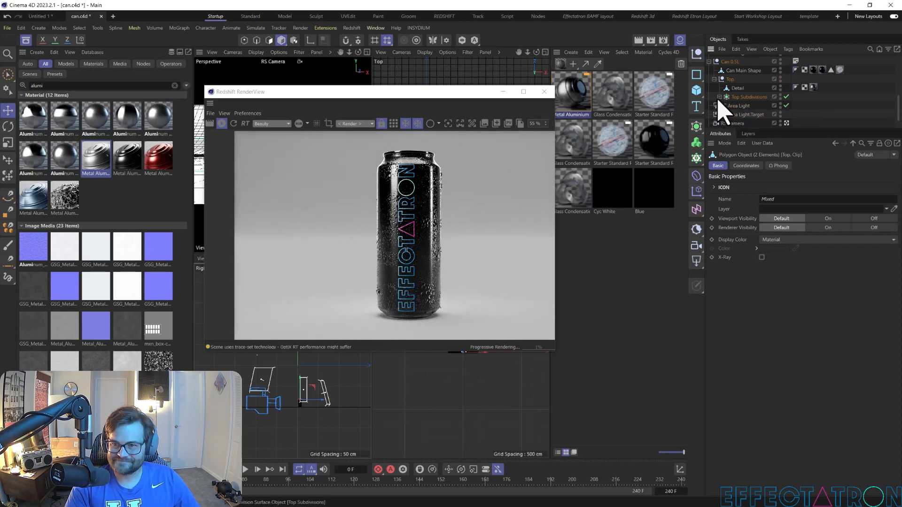
Step: Close the asset library and move the render preview away from the Perspective and Top views
left_click(234, 124)
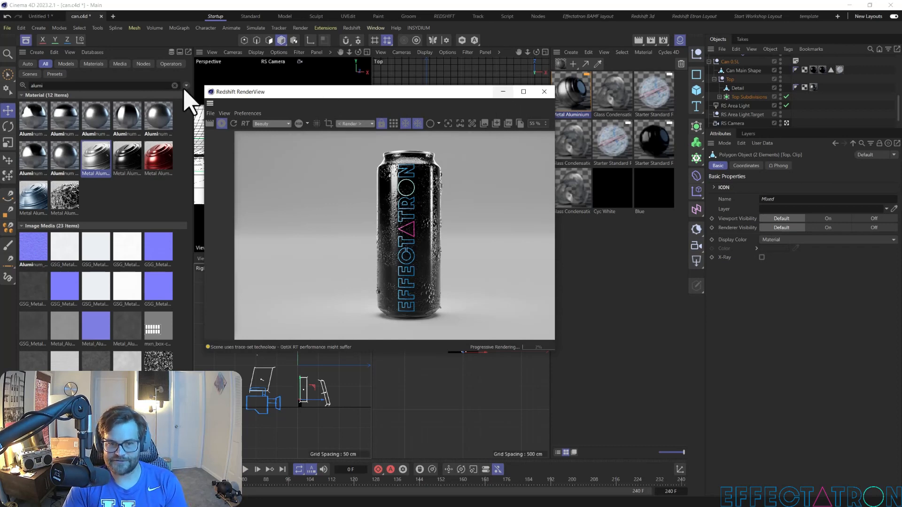
key("shift+F8")
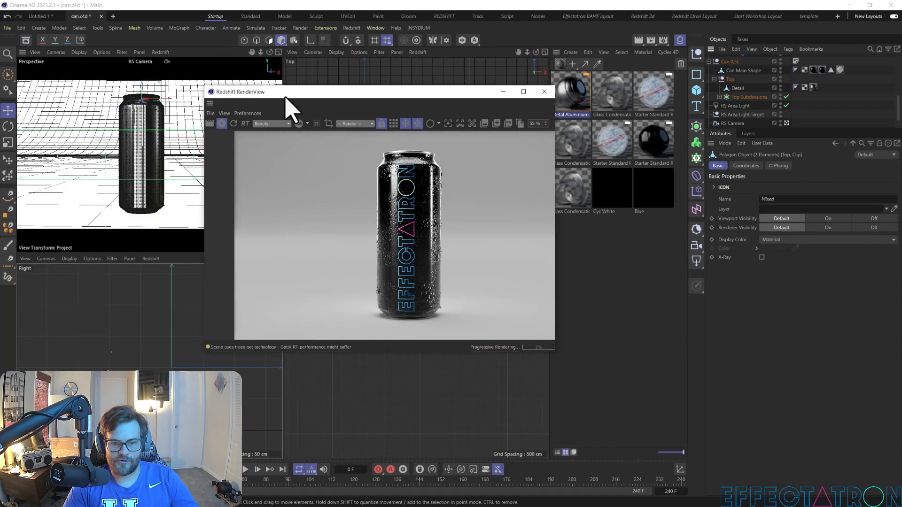
left_click_drag(284, 92, 497, 222)
Step: Collapse the Can 0.5L hierarchy, duplicate the can, and group the two cans under one null
left_click(710, 62)
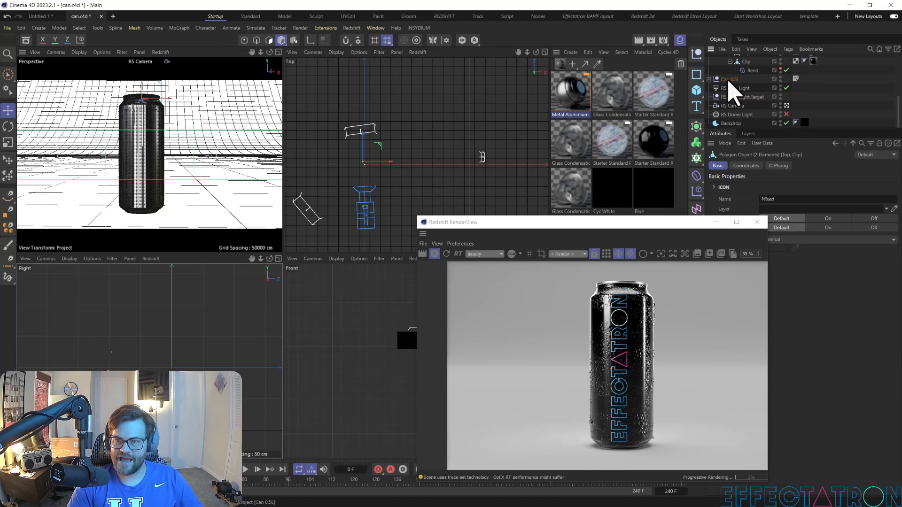
key("ctrl+c")
key("ctrl+v")
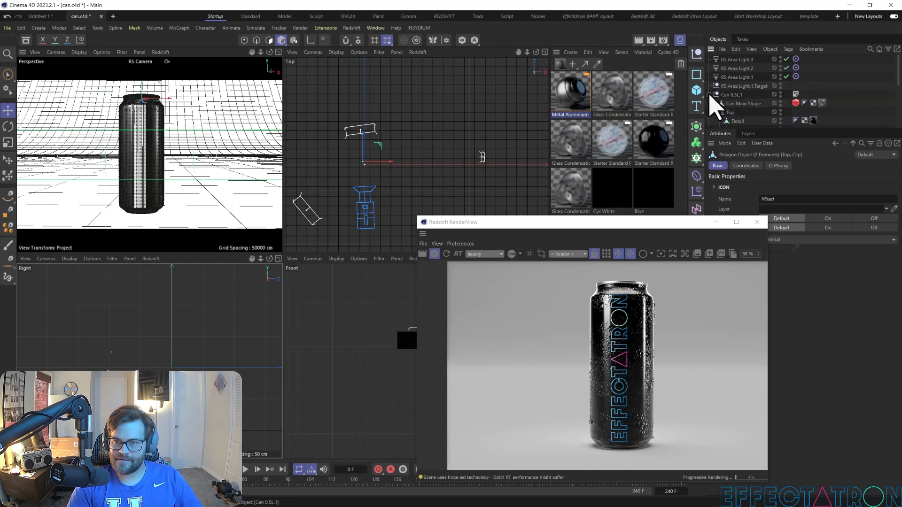
right_click(728, 96)
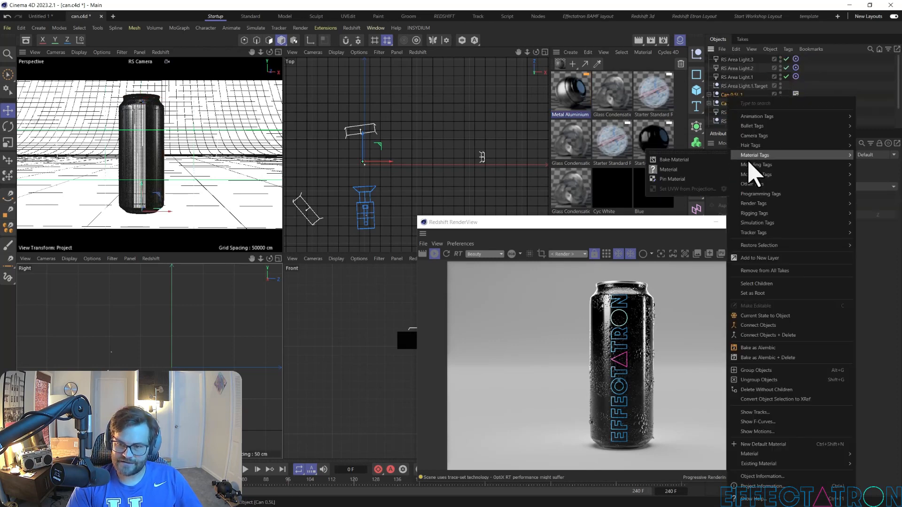
left_click(766, 372)
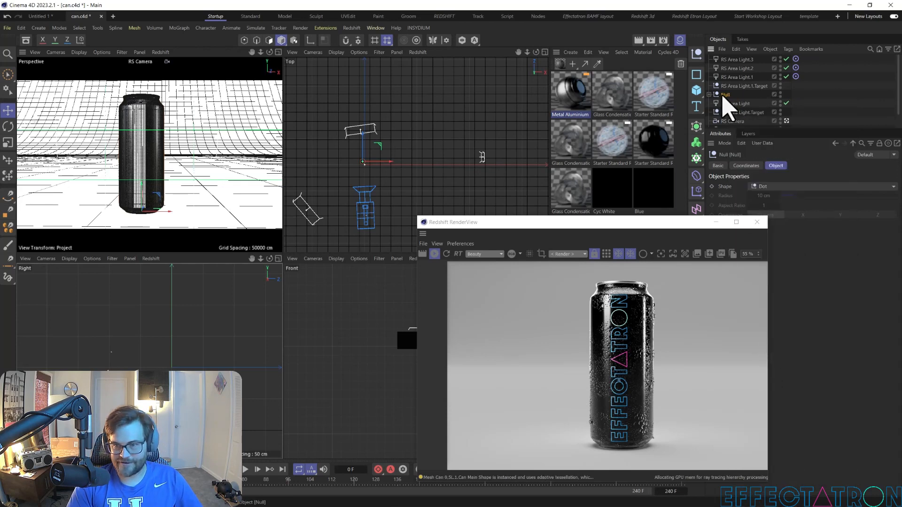
Step: Create a Cloner, place the null holding both cans inside it, and select the Cloner
left_click(696, 143)
left_click_drag(726, 104, 729, 60)
left_click(728, 59)
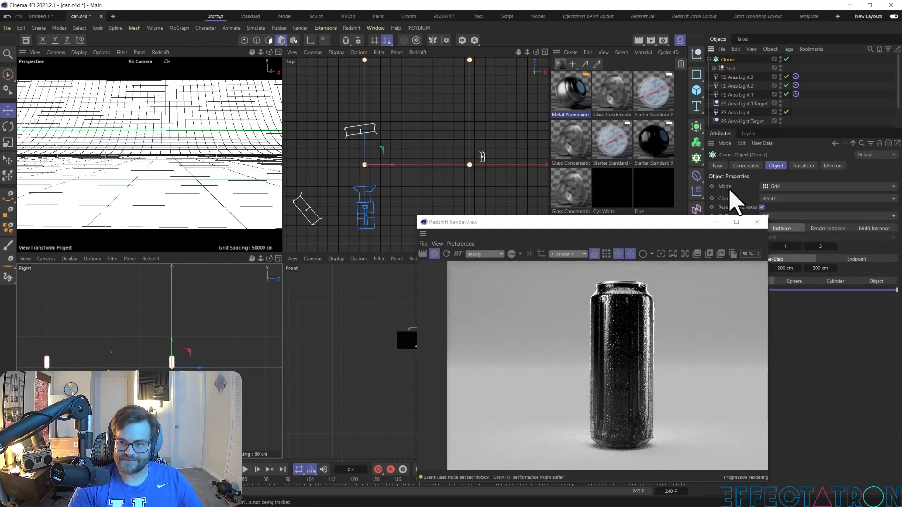
Step: Set the Cloner to Multi-Instance with a count of 3 × 3 × 3 and 5 cm steps, and raise it to floor level
left_click_drag(719, 222, 678, 225)
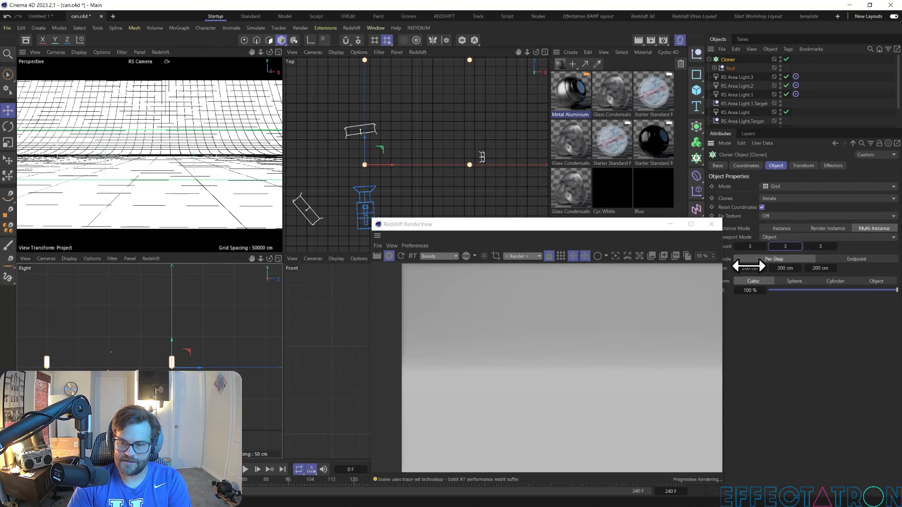
left_click(750, 268)
type("5")
key("Tab")
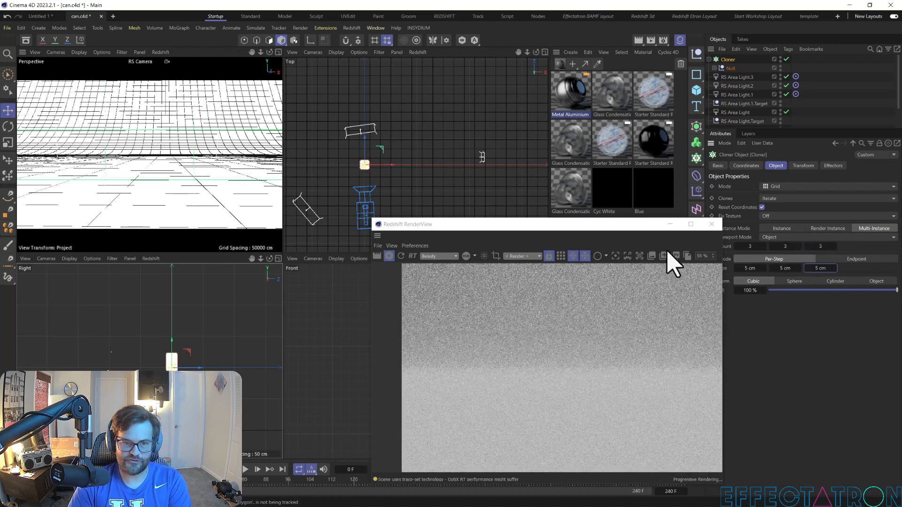
type("5")
key("Return")
left_click_drag(171, 346, 172, 351)
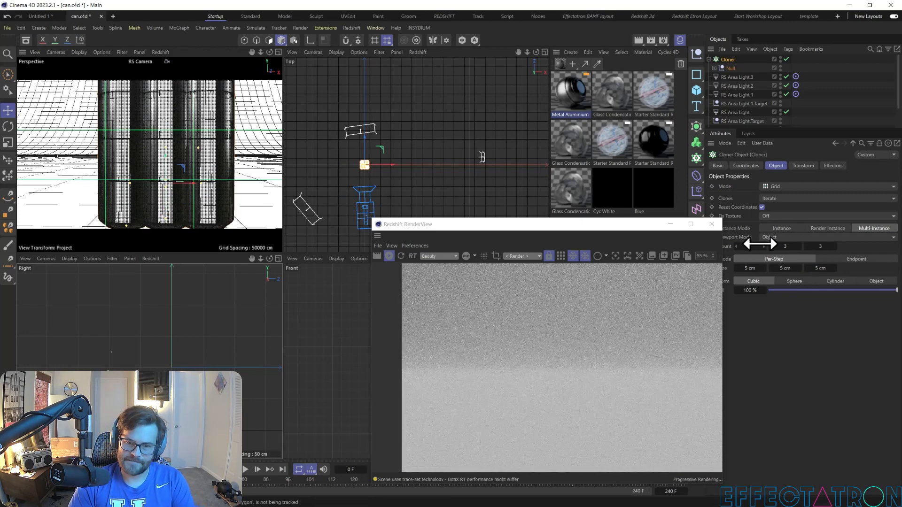
Step: Turn off both freeze toggles in the render preview and pull the RS Camera back to frame all the cloned cans
left_click(585, 256)
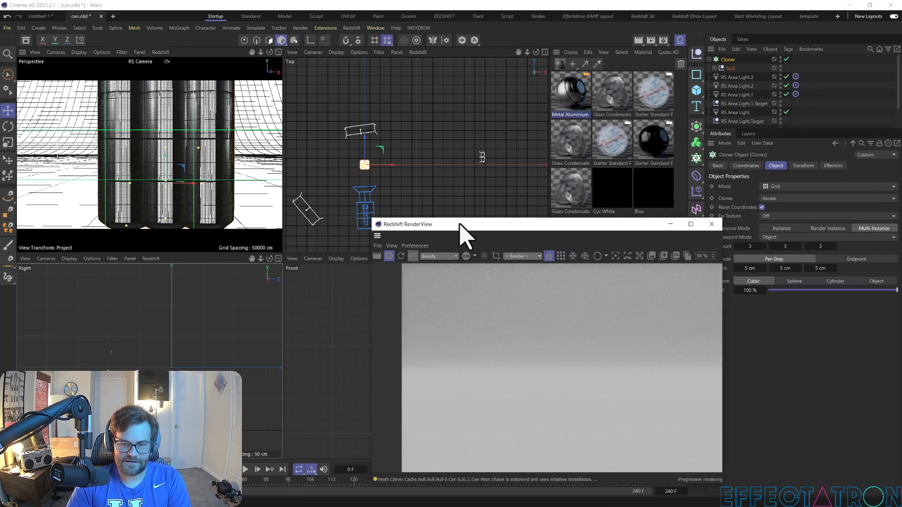
scroll(775, 82, "down", 2)
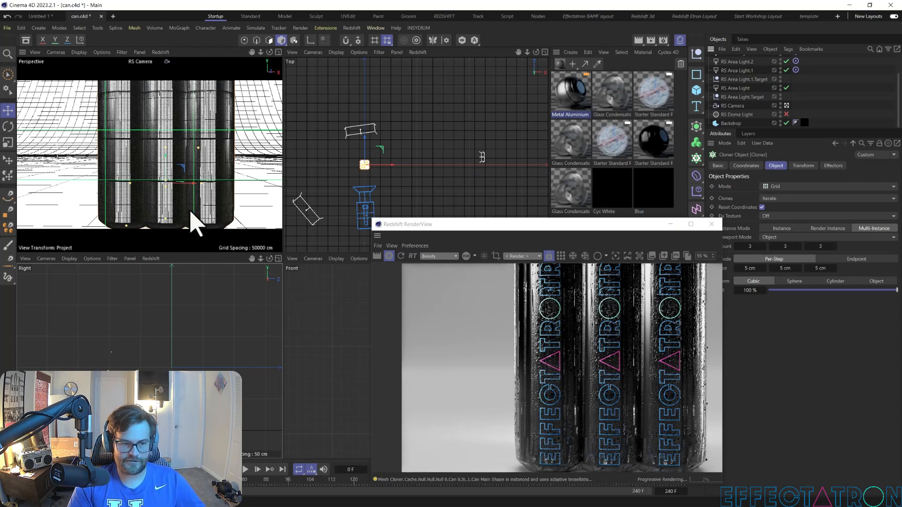
scroll(177, 181, "down", 10)
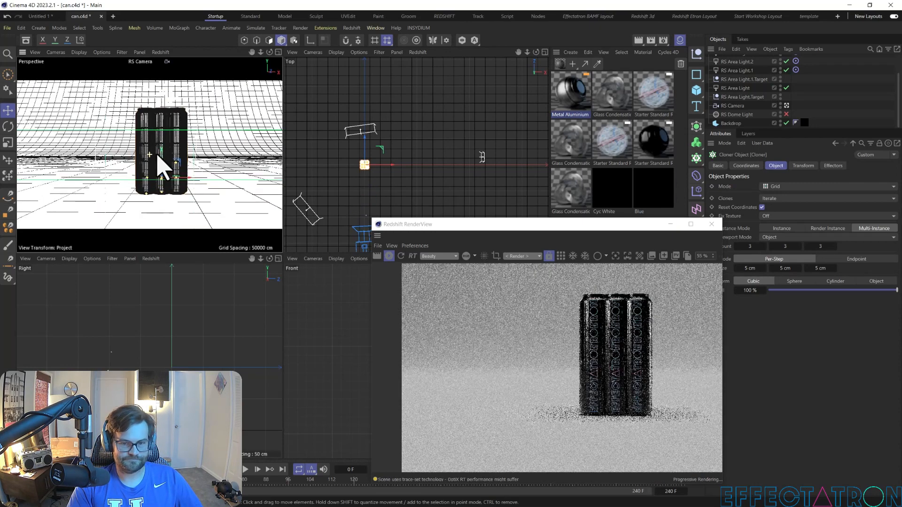
middle_click_drag(177, 157, 170, 160, "alt")
scroll(725, 77, "up", 1)
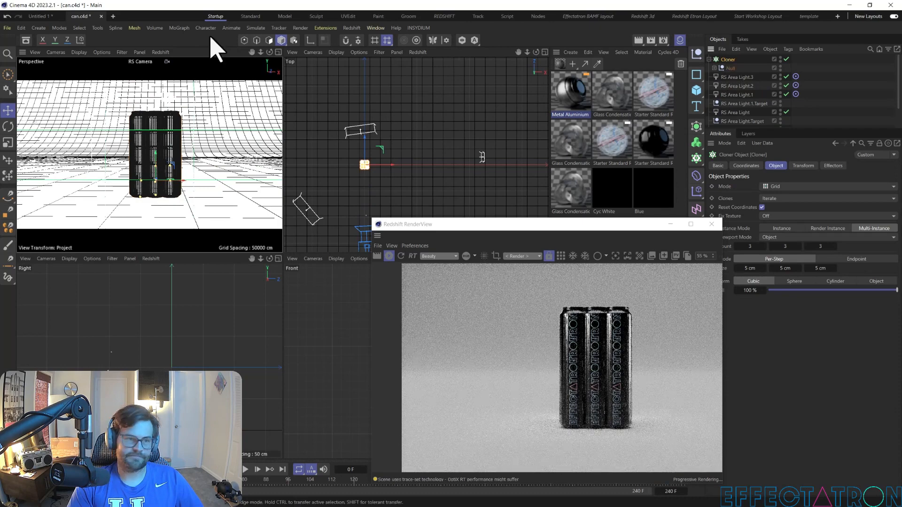
Step: Add a Random effector to the Cloner and set its position variation to 10 cm on X, Y and Z
left_click(183, 28)
mouse_move(195, 44)
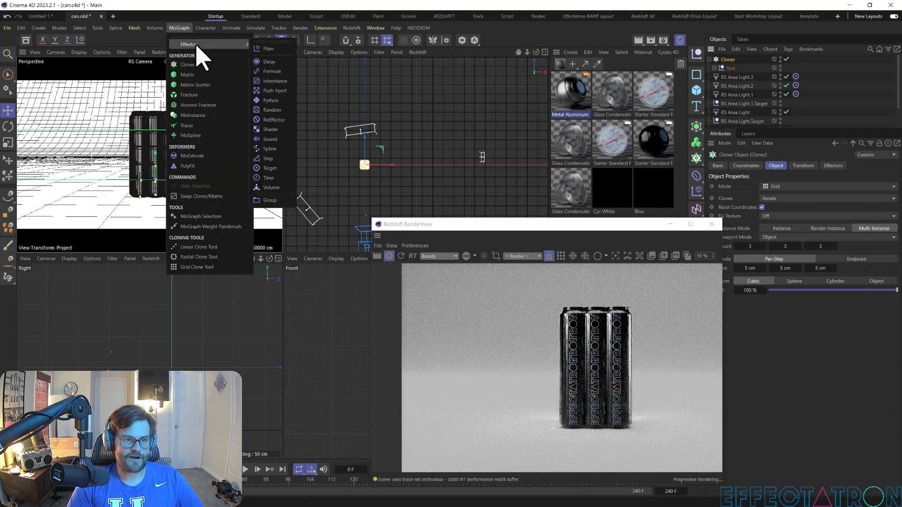
left_click(272, 110)
left_click_drag(513, 227, 466, 201)
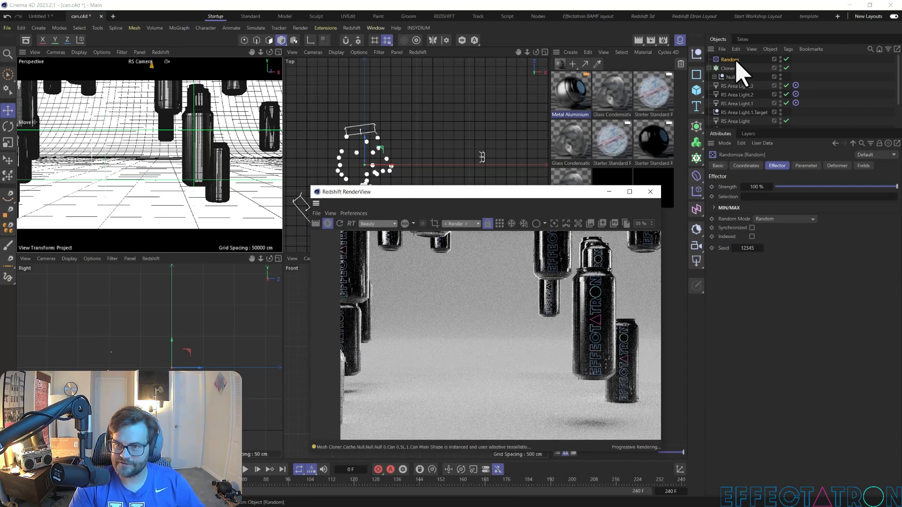
left_click(806, 165)
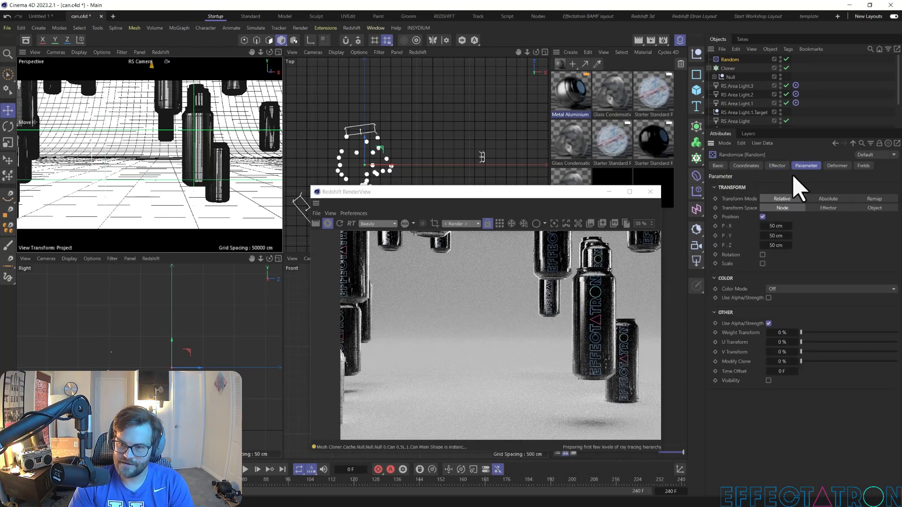
type("10")
left_click(774, 237)
type("10")
Step: Enable rotation in the Random effector and set R.H, R.P and R.B to 360°
left_click(762, 255)
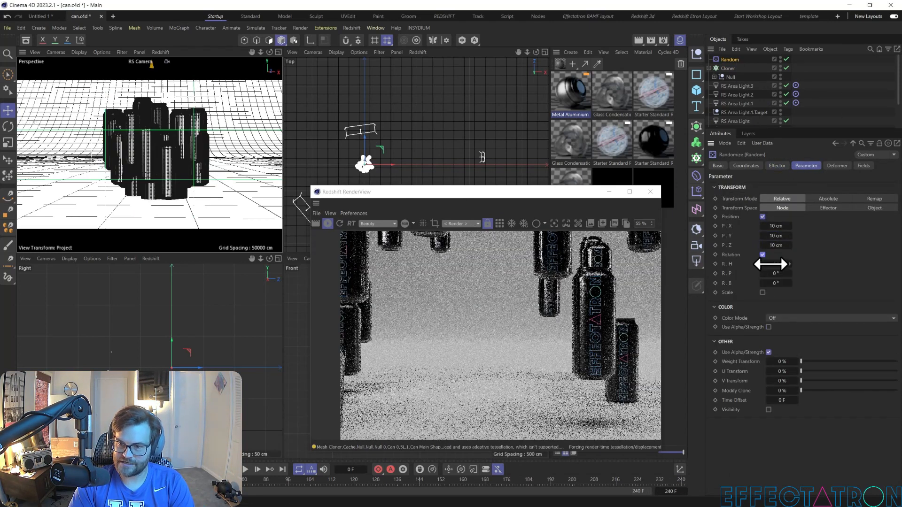
type("360")
left_click(775, 273)
type("360")
left_click(777, 283)
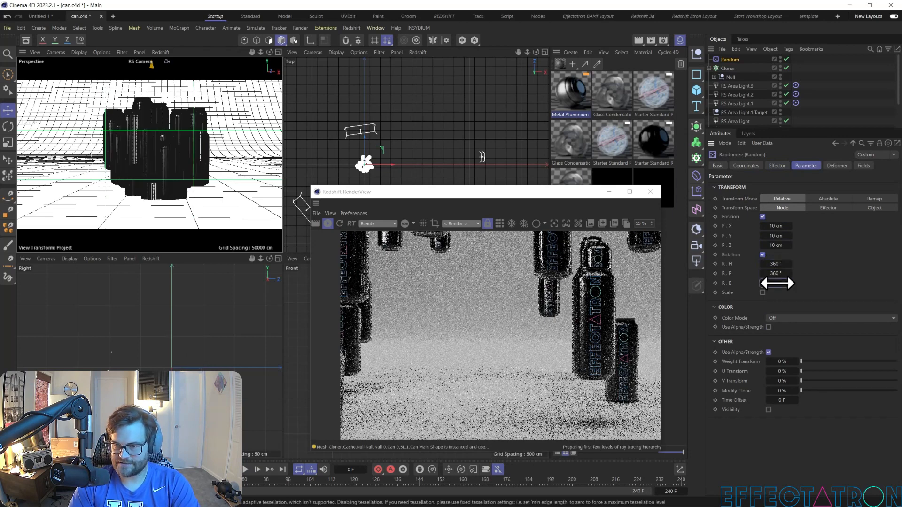
type("360")
key("Return")
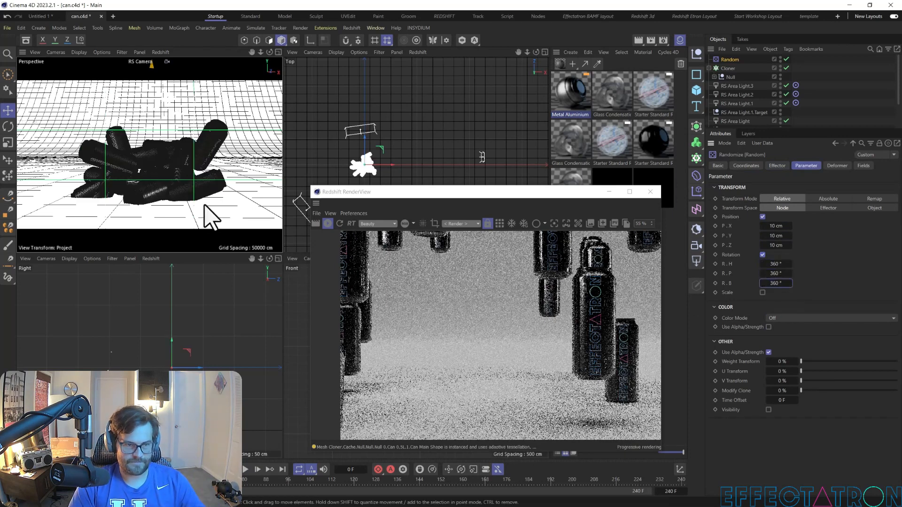
Step: Raise the Cloner with the tumbled cans above the floor and bring the RS Camera in for a close-up
left_click(172, 181)
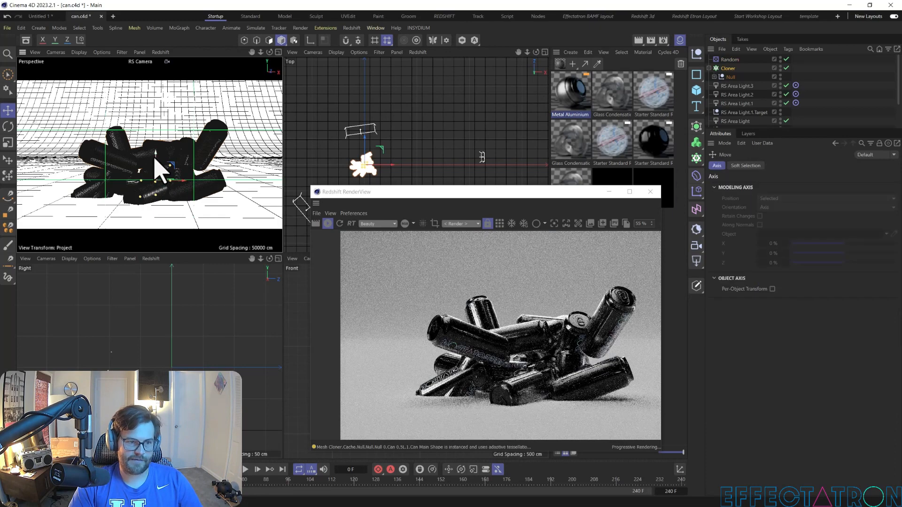
left_click_drag(157, 171, 158, 105)
scroll(157, 151, "up", 6)
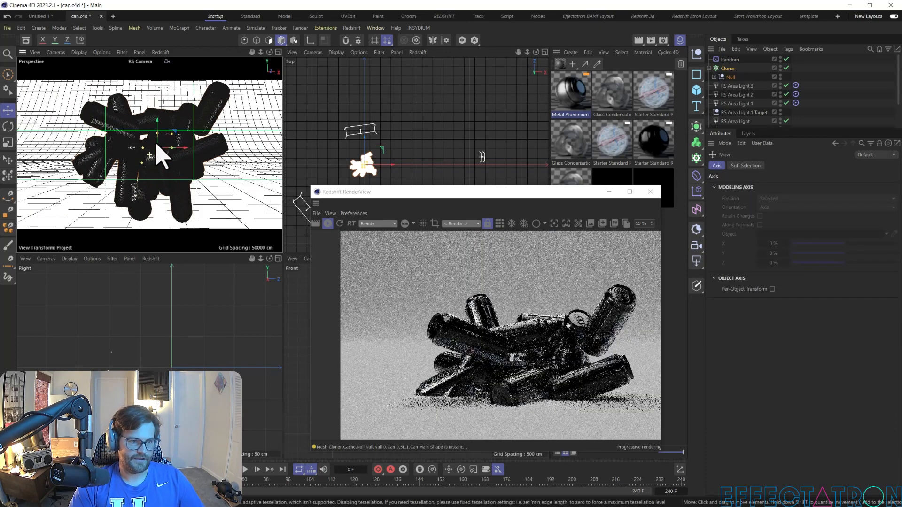
scroll(157, 207, "up", 8)
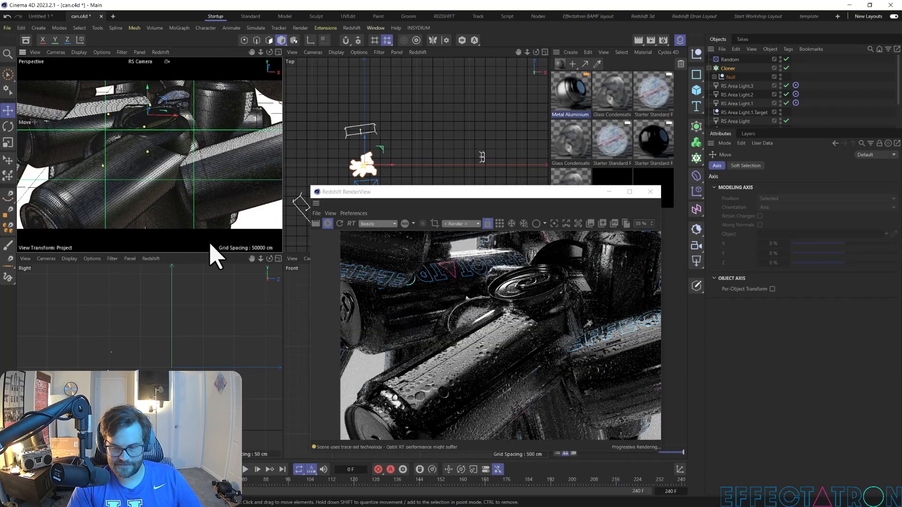
Step: Spread the cloned cans apart by setting the Cloner's per-step size to 15 cm on all three axes
left_click(729, 69)
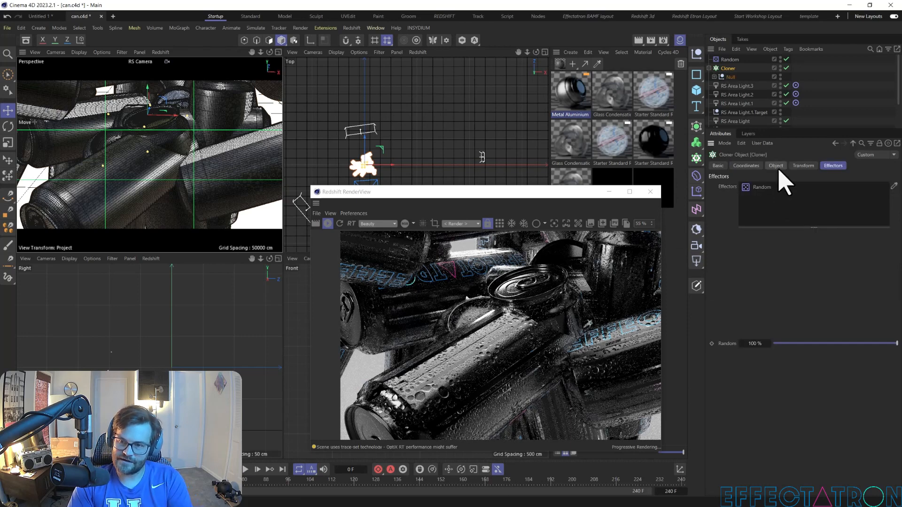
left_click(776, 166)
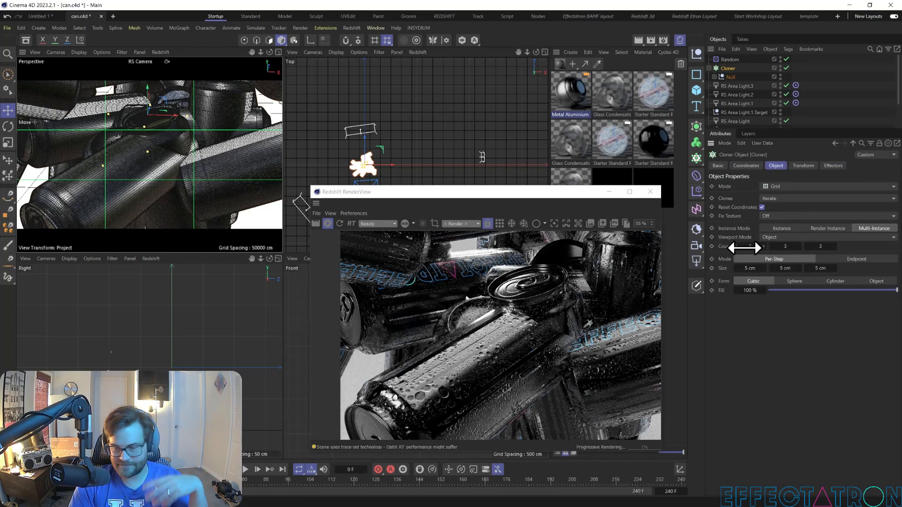
left_click_drag(754, 269, 841, 268)
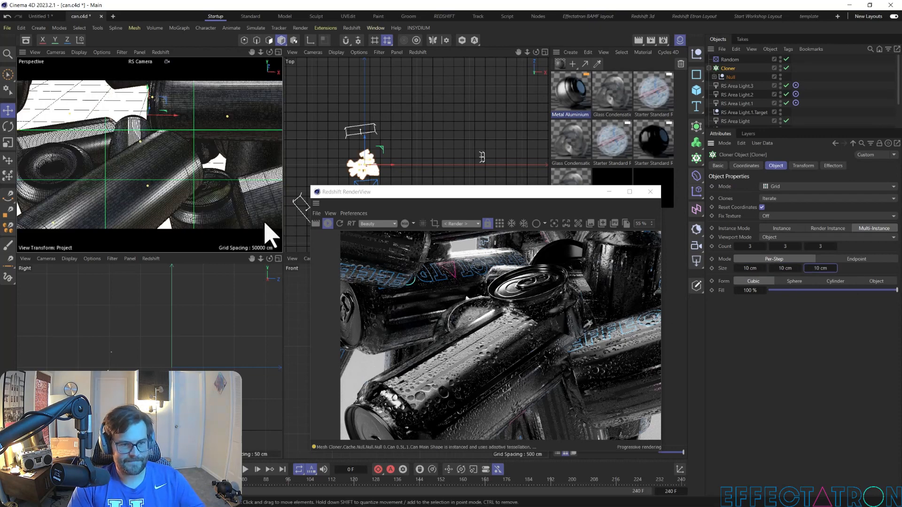
middle_click_drag(202, 198, 194, 117, "alt")
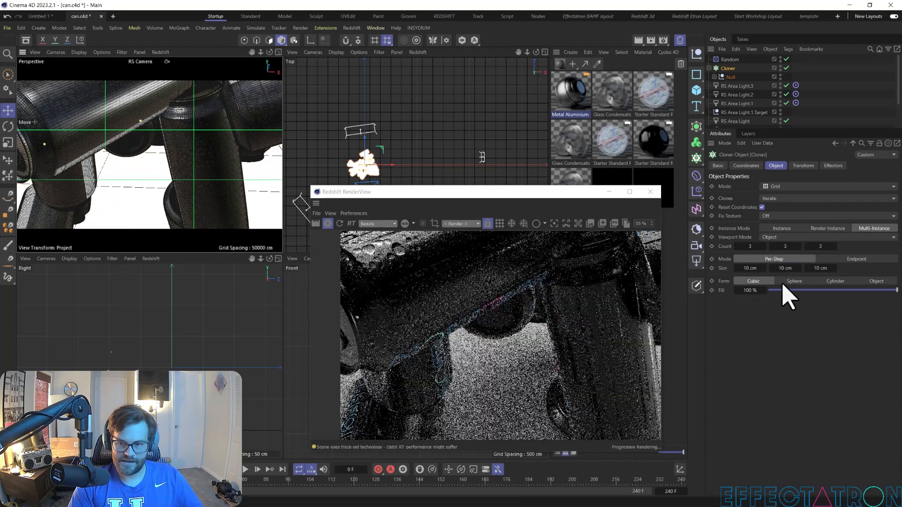
left_click(751, 268)
type("15")
key("Return")
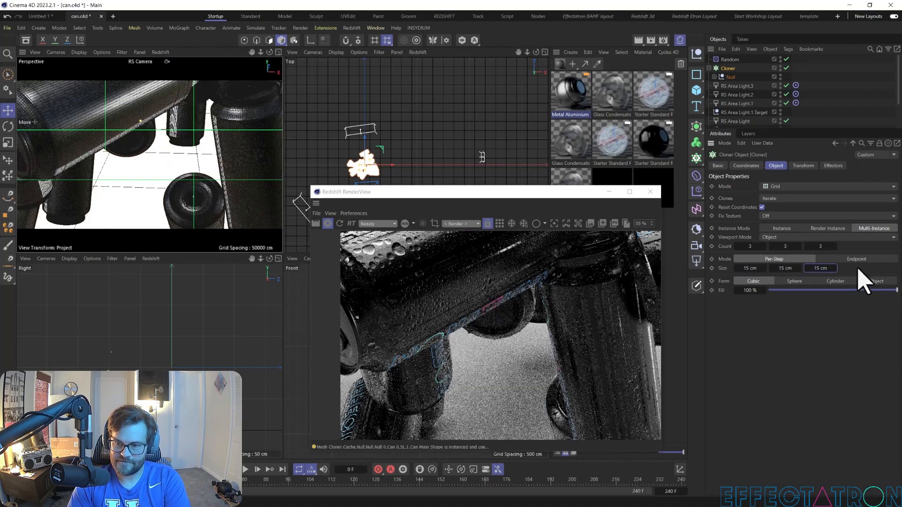
Step: Examine the scattered cans from different camera angles and distances to look for a close-up composition
scroll(156, 179, "down", 4)
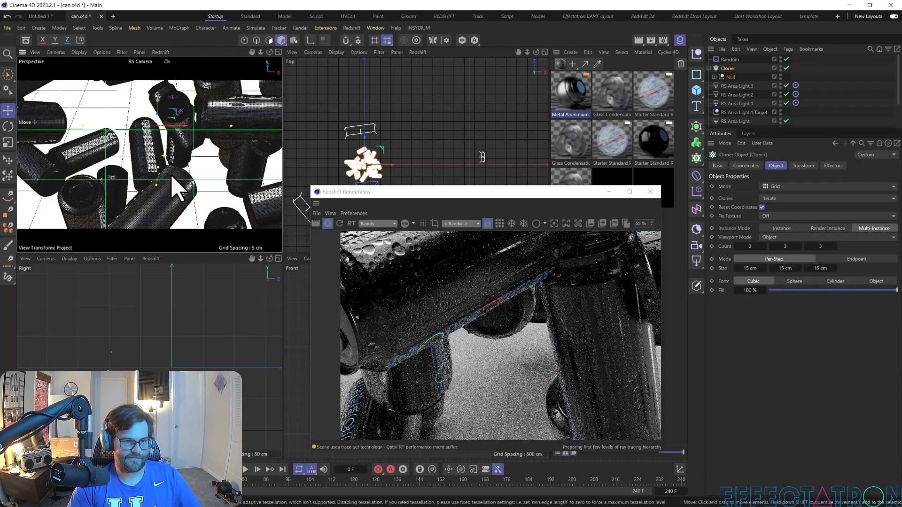
left_click_drag(208, 177, 191, 105, "alt")
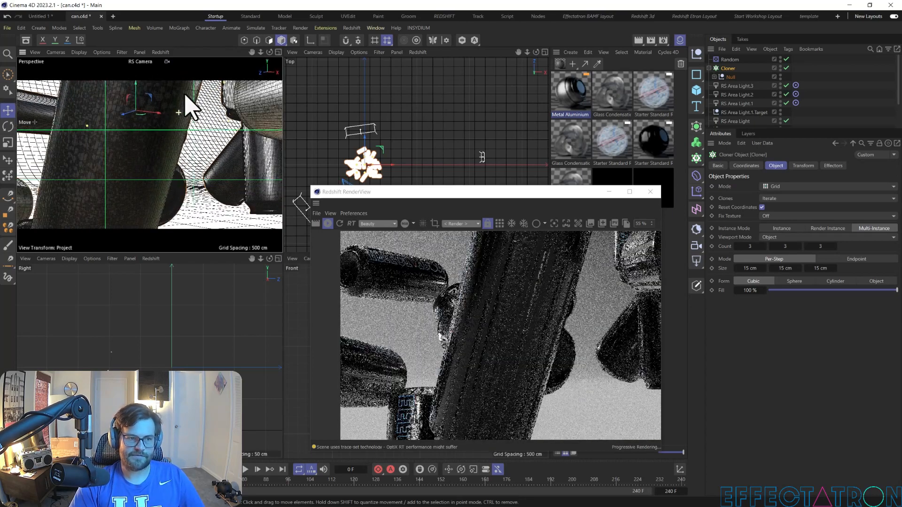
scroll(503, 302, "down", 3)
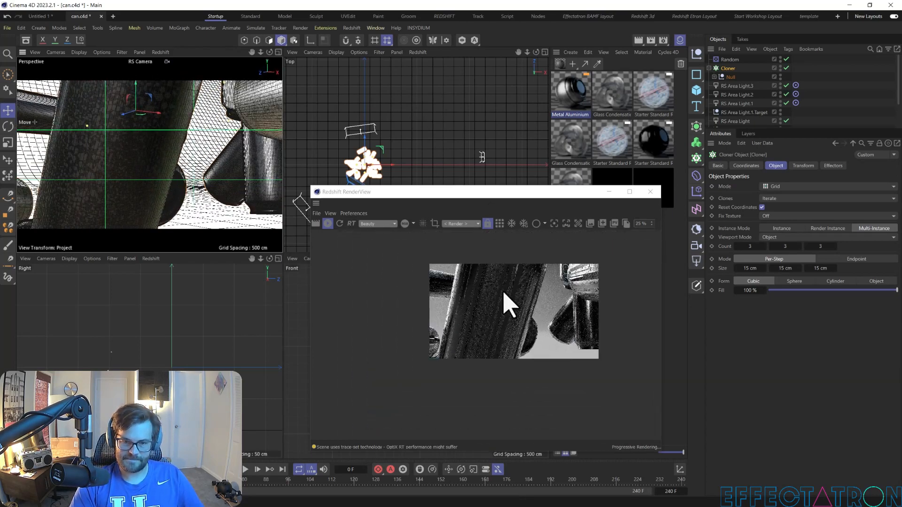
scroll(503, 302, "up", 1)
left_click_drag(199, 145, 160, 160, "alt")
scroll(162, 171, "up", 5)
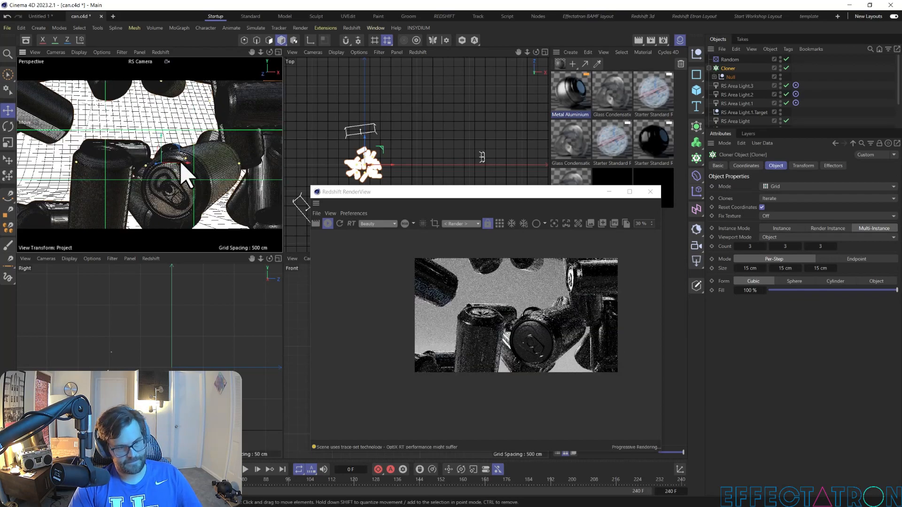
left_click_drag(181, 171, 141, 150, "alt")
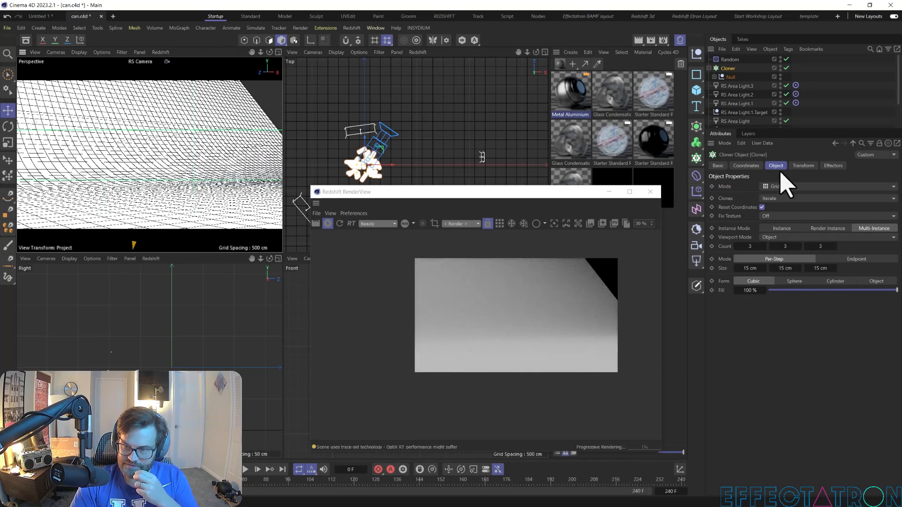
Step: Set the Random effector's seed to 12346 and reframe the RS Camera close on a tilted can's logo
left_click(730, 59)
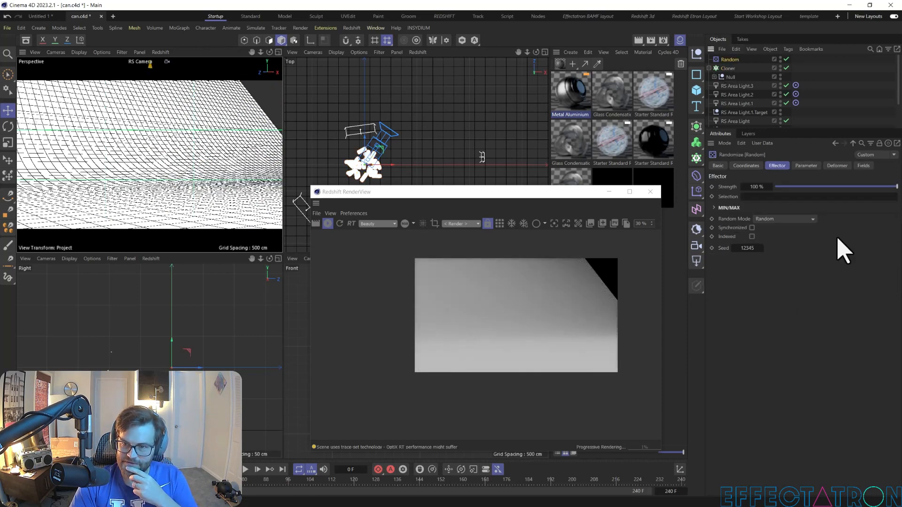
left_click(762, 248)
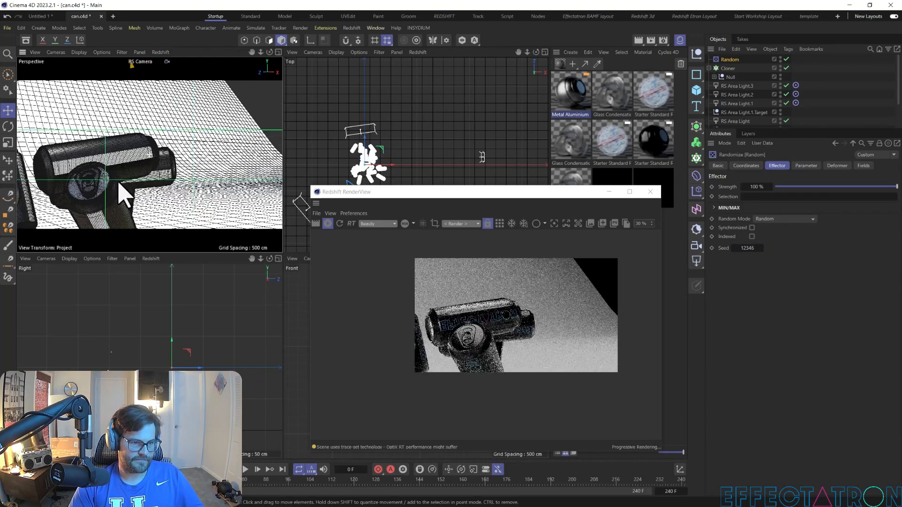
scroll(175, 101, "up", 3)
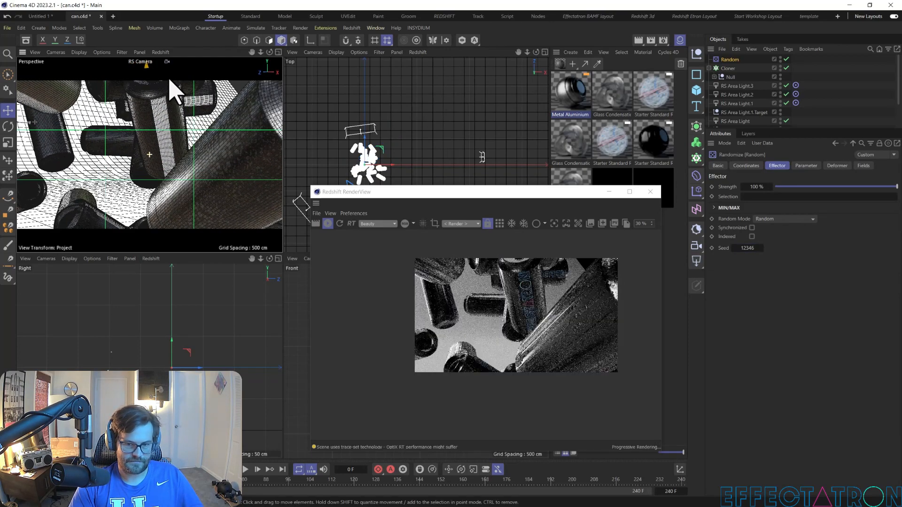
left_click_drag(161, 81, 132, 135, "alt")
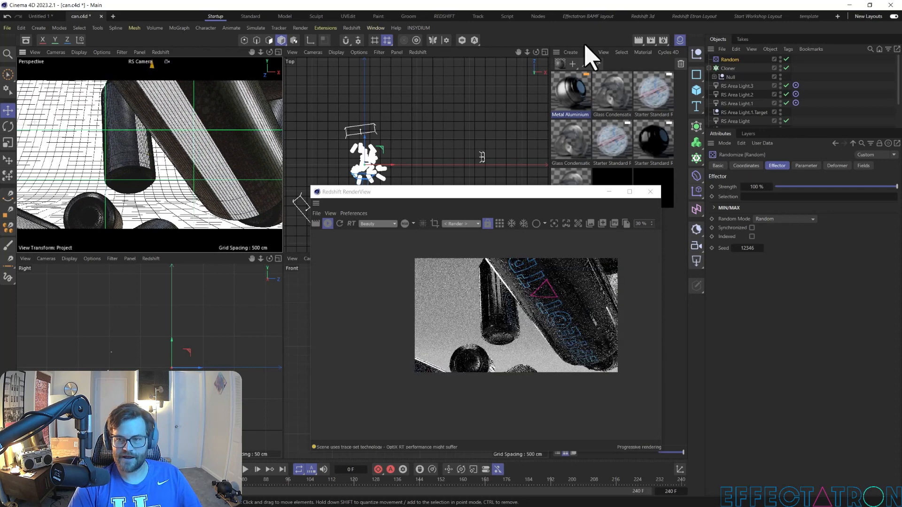
Step: Focus the RS Camera on the tilted can's logo by picking the focus distance in the render view
scroll(735, 104, "down", 2)
left_click(736, 107)
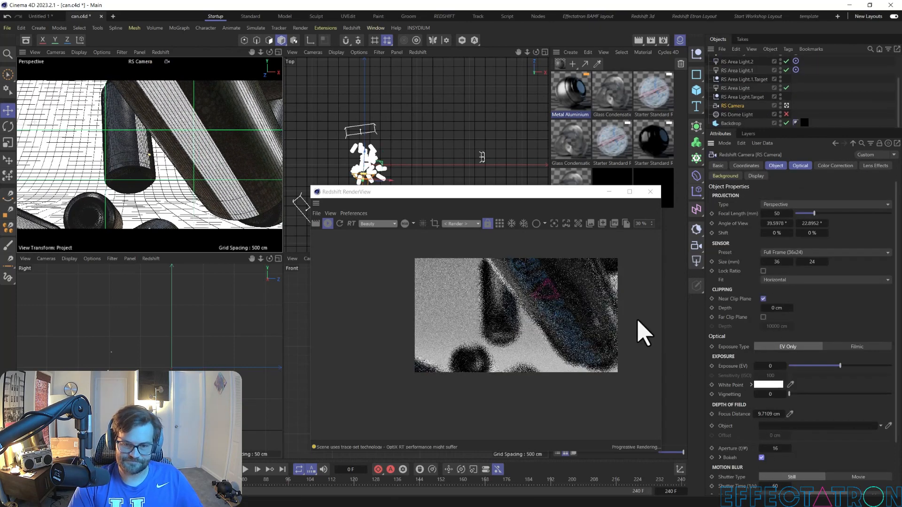
left_click(555, 223)
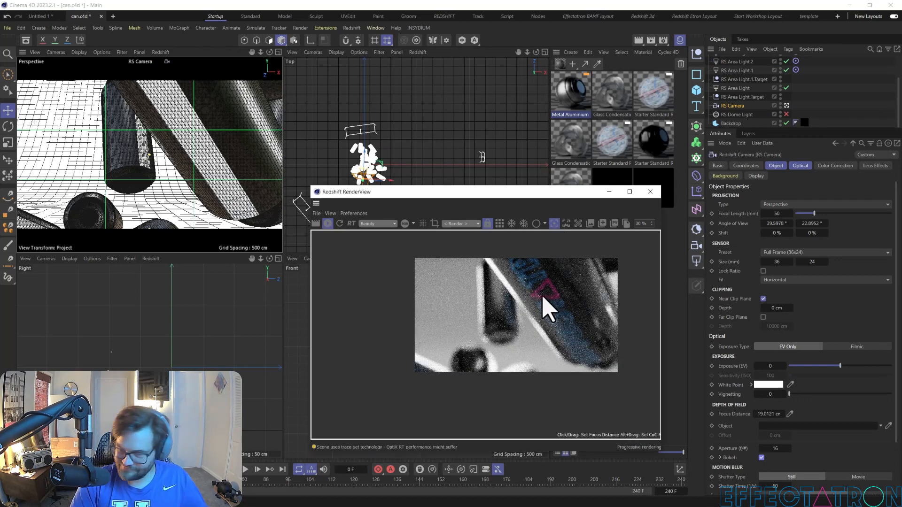
left_click(543, 296)
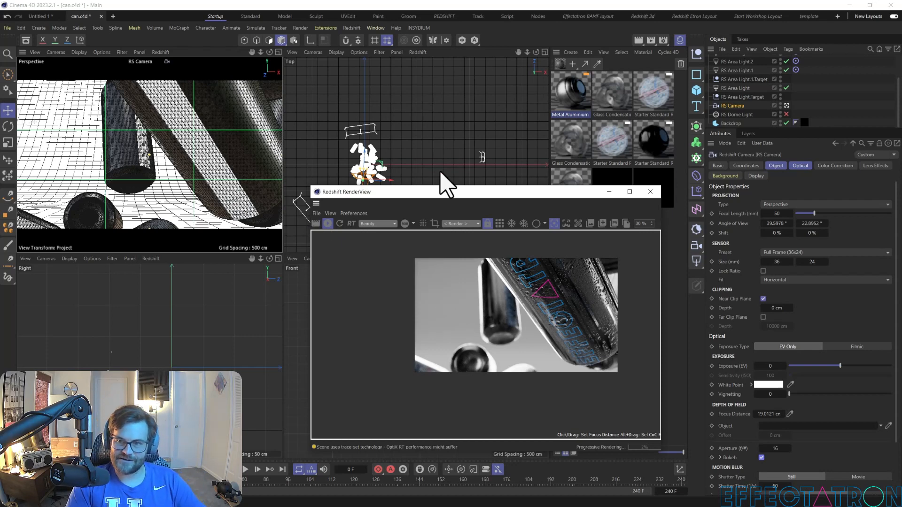
Step: Close the render view and undo the cloned-can changes back to the single upright can on the backdrop
scroll(741, 83, "up", 2)
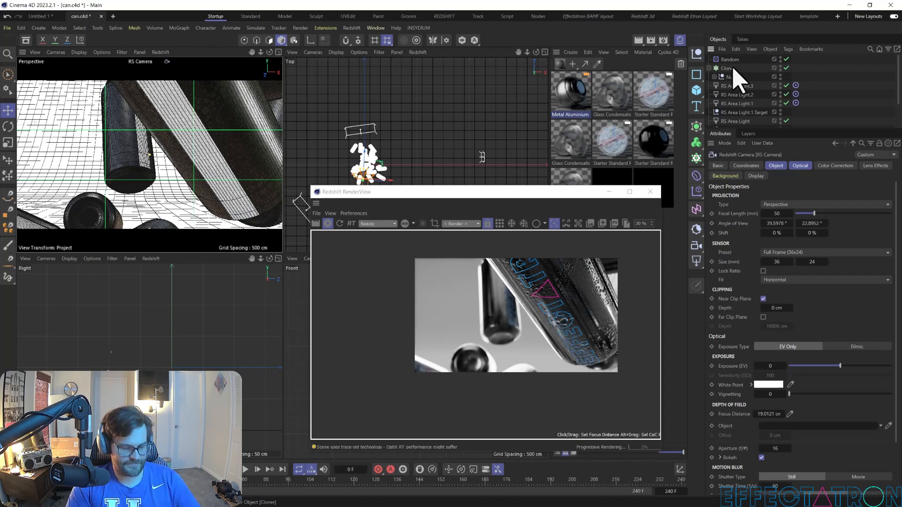
left_click(650, 191)
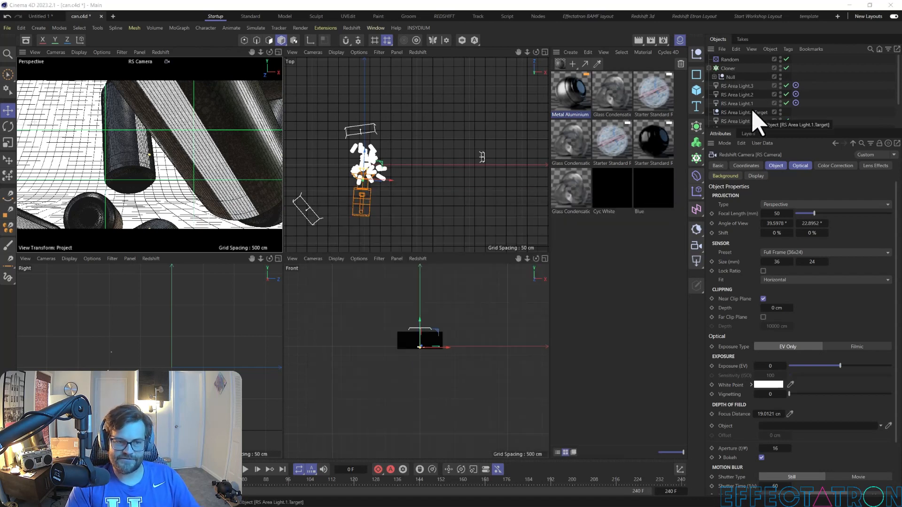
key("ctrl+z")
key("ctrl+z")
key("ctrl+z")
key("ctrl+z")
key("ctrl+z")
key("ctrl+z")
key("ctrl+z")
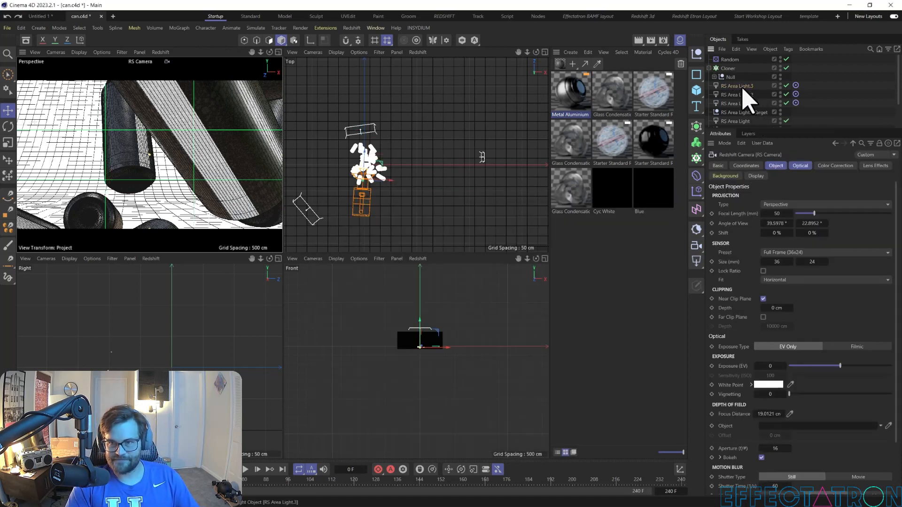
key("ctrl+z")
key("ctrl+z")
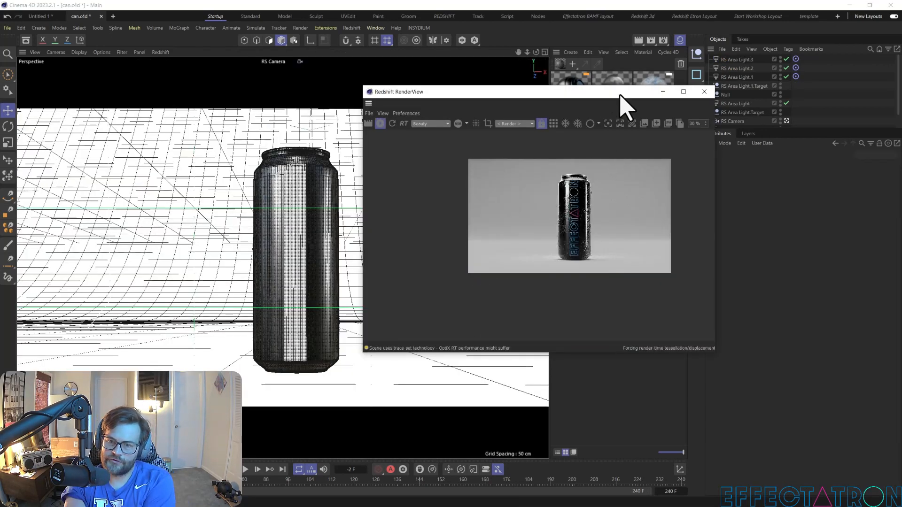
Step: Select the overhead RS Area Light and tilt it slightly in the top view
scroll(745, 113, "down", 1)
left_click(740, 89)
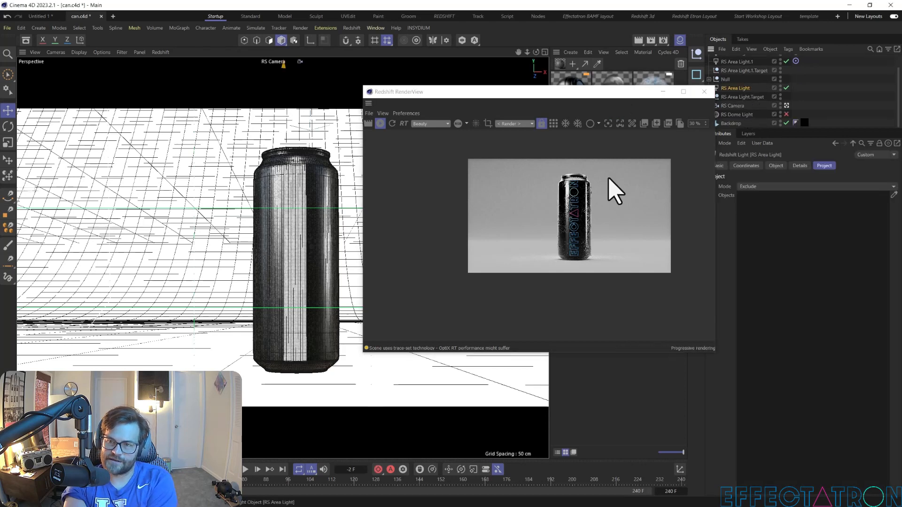
middle_click(336, 247)
left_click_drag(560, 99, 711, 104)
scroll(373, 201, "down", 5)
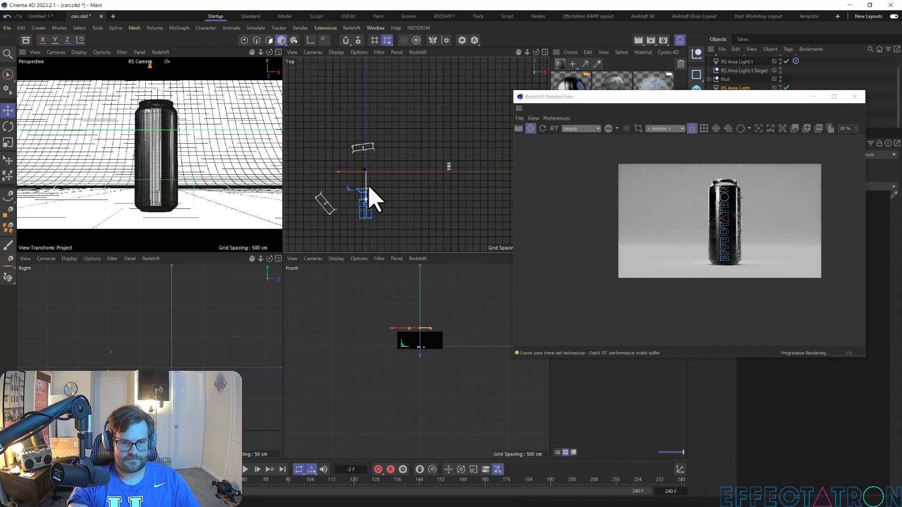
scroll(368, 185, "down", 3)
left_click(367, 181)
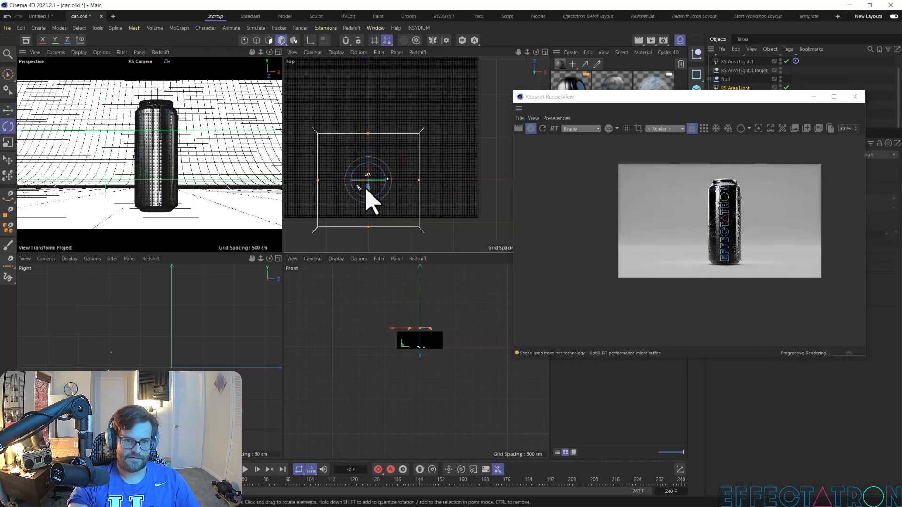
key("r")
left_click_drag(366, 178, 379, 199)
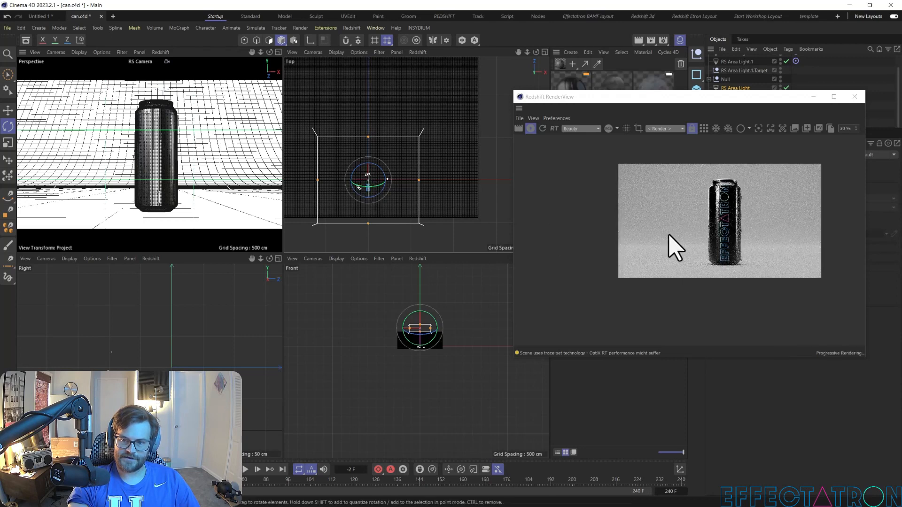
Step: Duplicate the tilted overhead area light and place the copy behind the original, away from the camera
key("e")
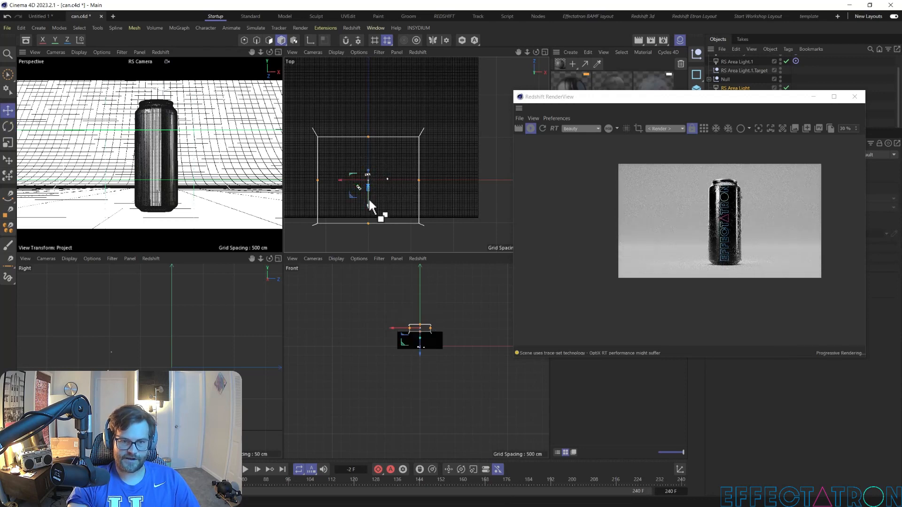
left_click_drag(369, 198, 385, 71)
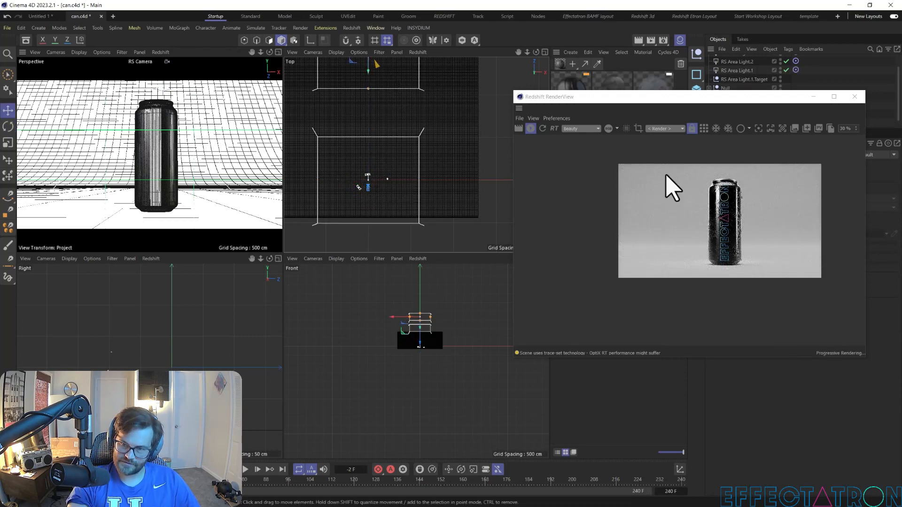
left_click_drag(586, 95, 696, 142)
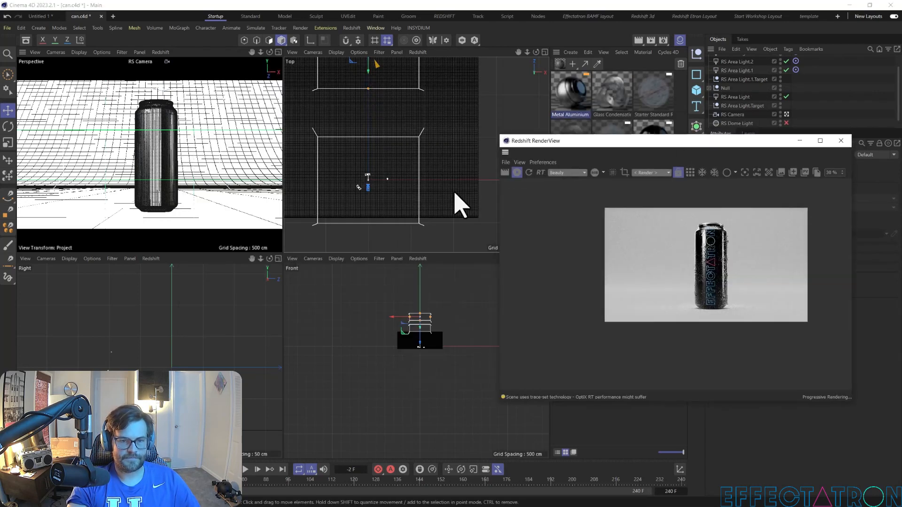
Step: Select the original RS Area Light and rotate it back to level above the can
left_click(735, 98)
key("r")
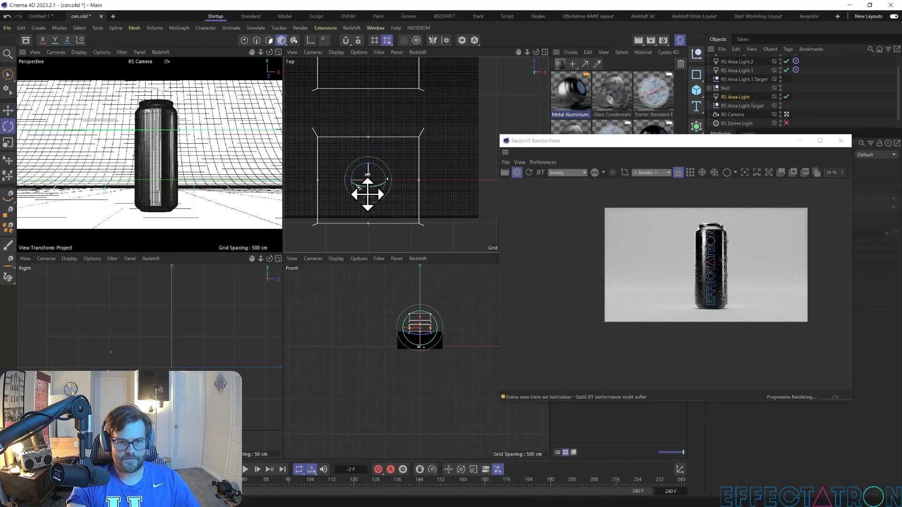
left_click_drag(367, 191, 367, 165)
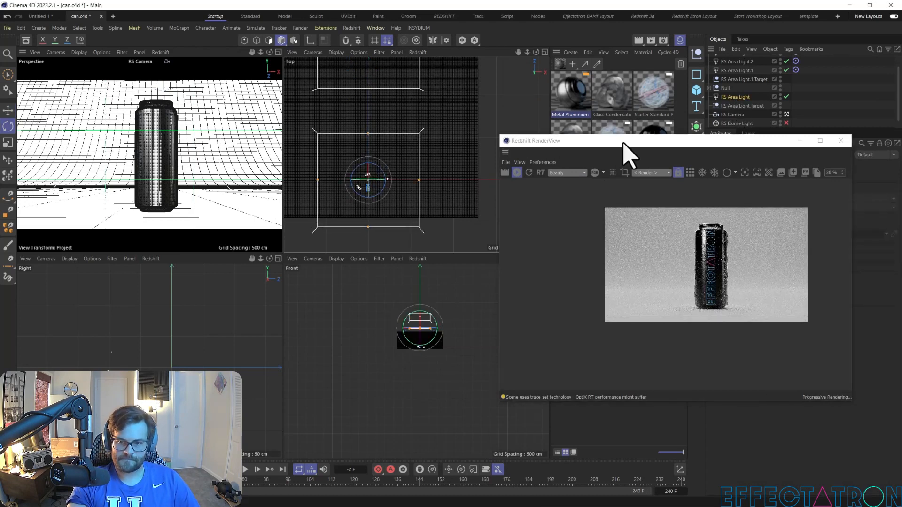
Step: Examine the can's logo, condensation and backdrop lighting up close in the render view
left_click_drag(624, 142, 361, 97)
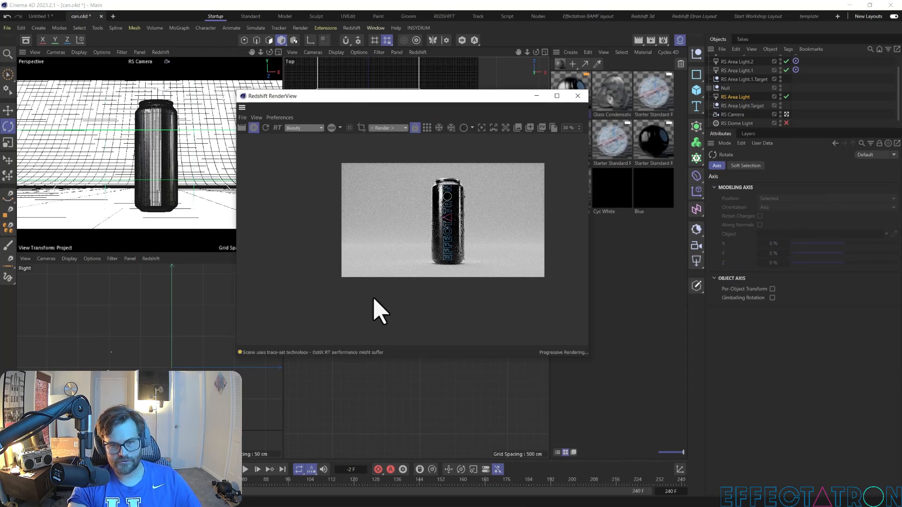
scroll(419, 239, "up", 2)
scroll(476, 248, "down", 2)
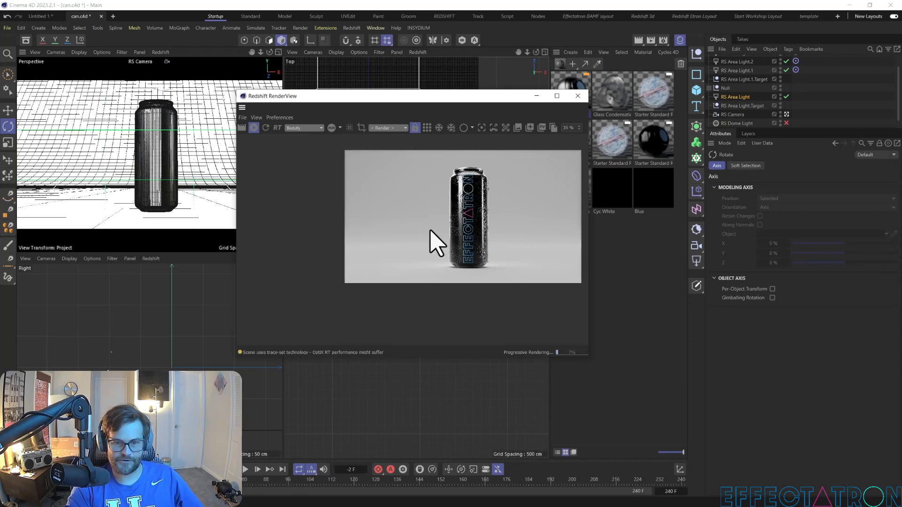
scroll(402, 237, "up", 4)
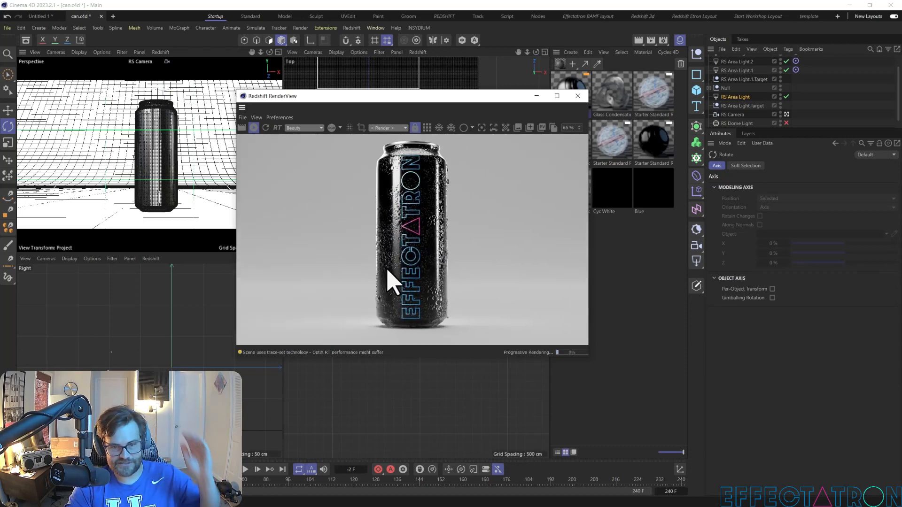